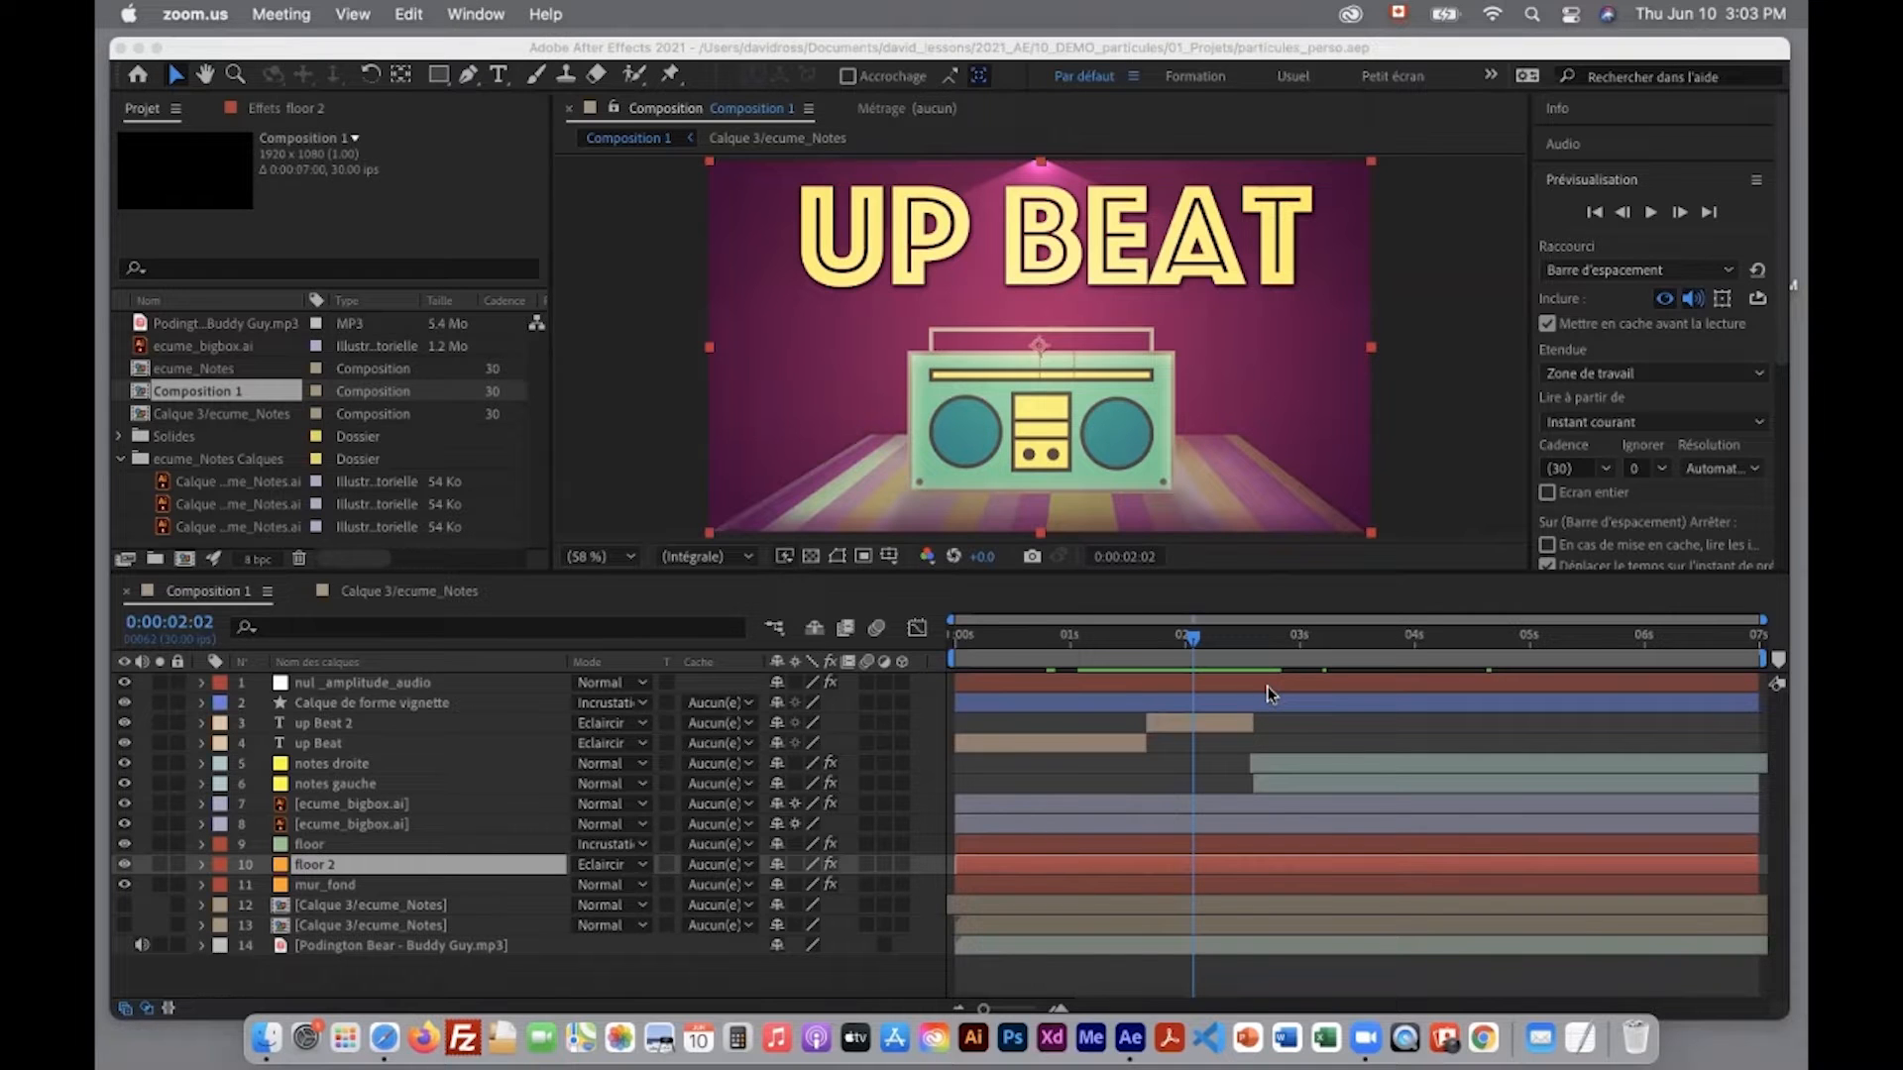
Step: Limit the work area of Composition 1 to the time span of the up Beat 2 layer
{"action": "left_click", "coordinate": [1188, 636]}
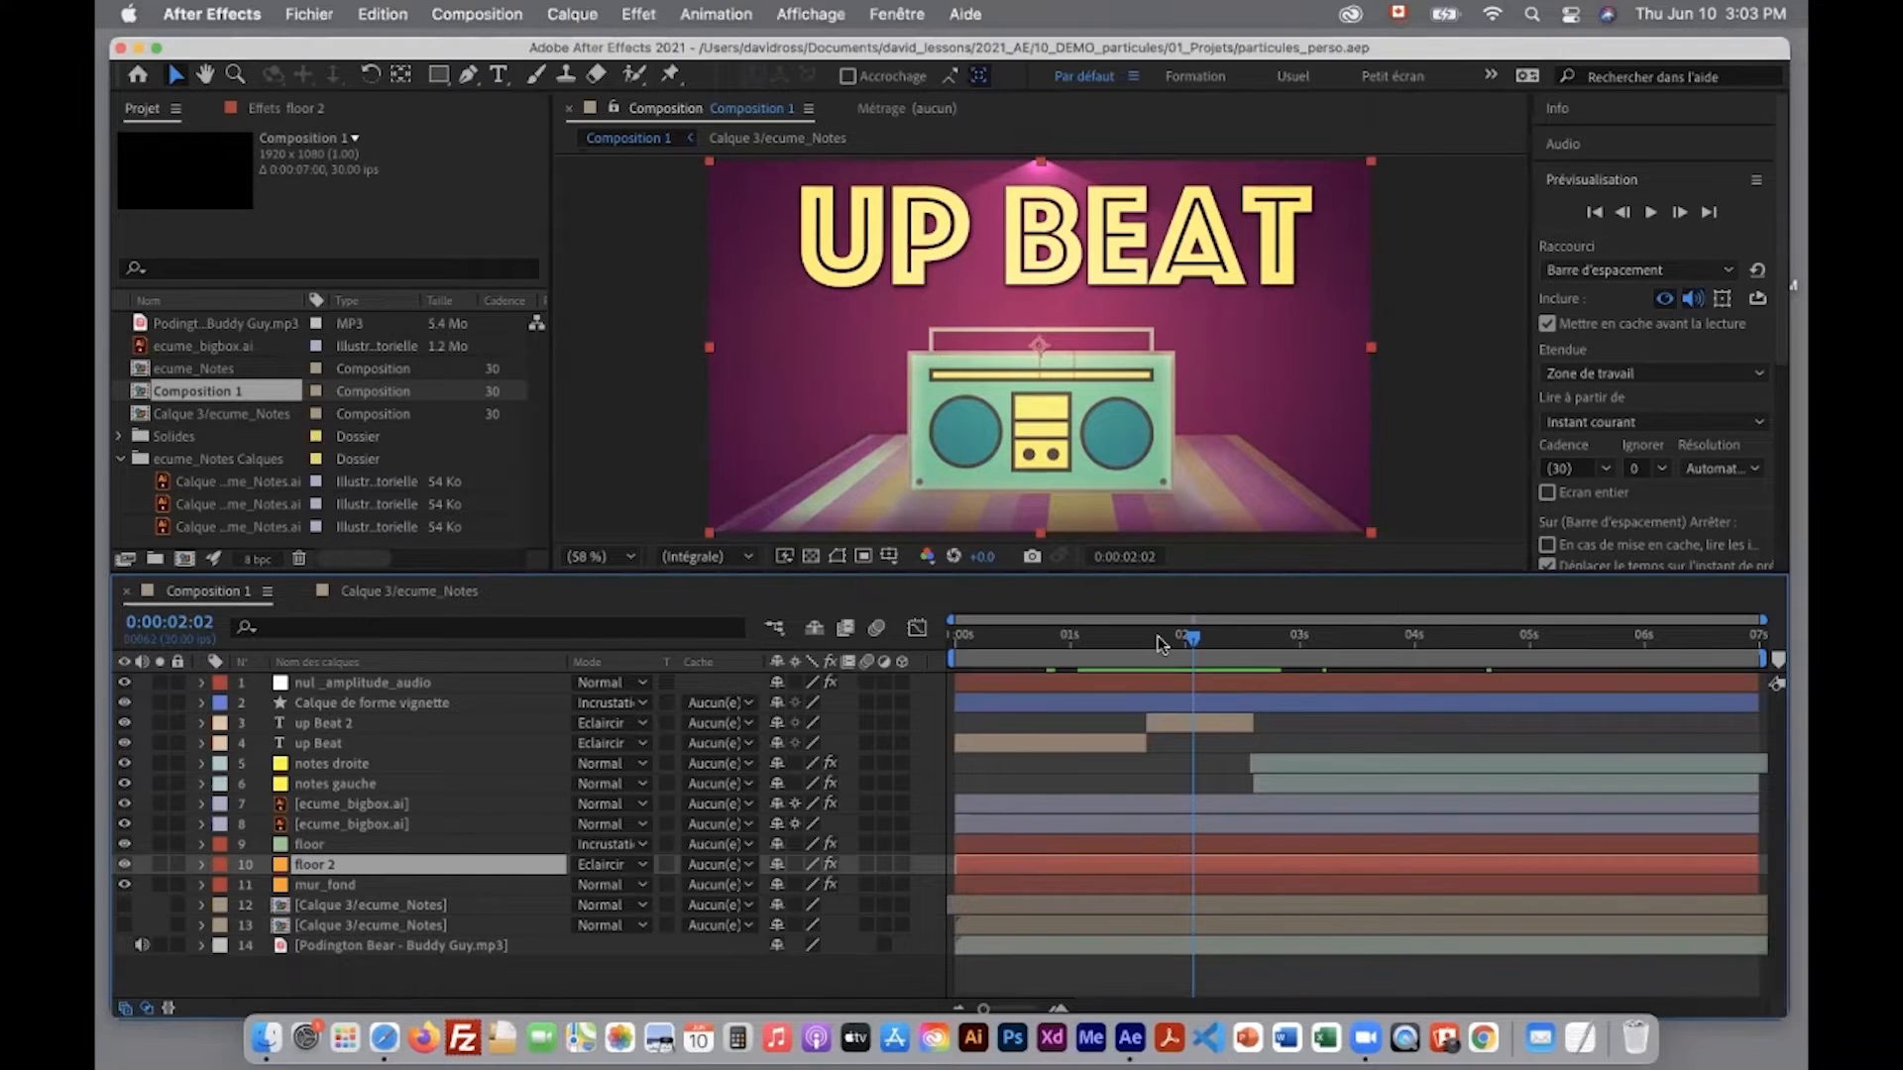
{"action": "left_click", "coordinate": [1155, 639]}
{"action": "left_click_drag", "start_coordinate": [948, 657], "coordinate": [1141, 658]}
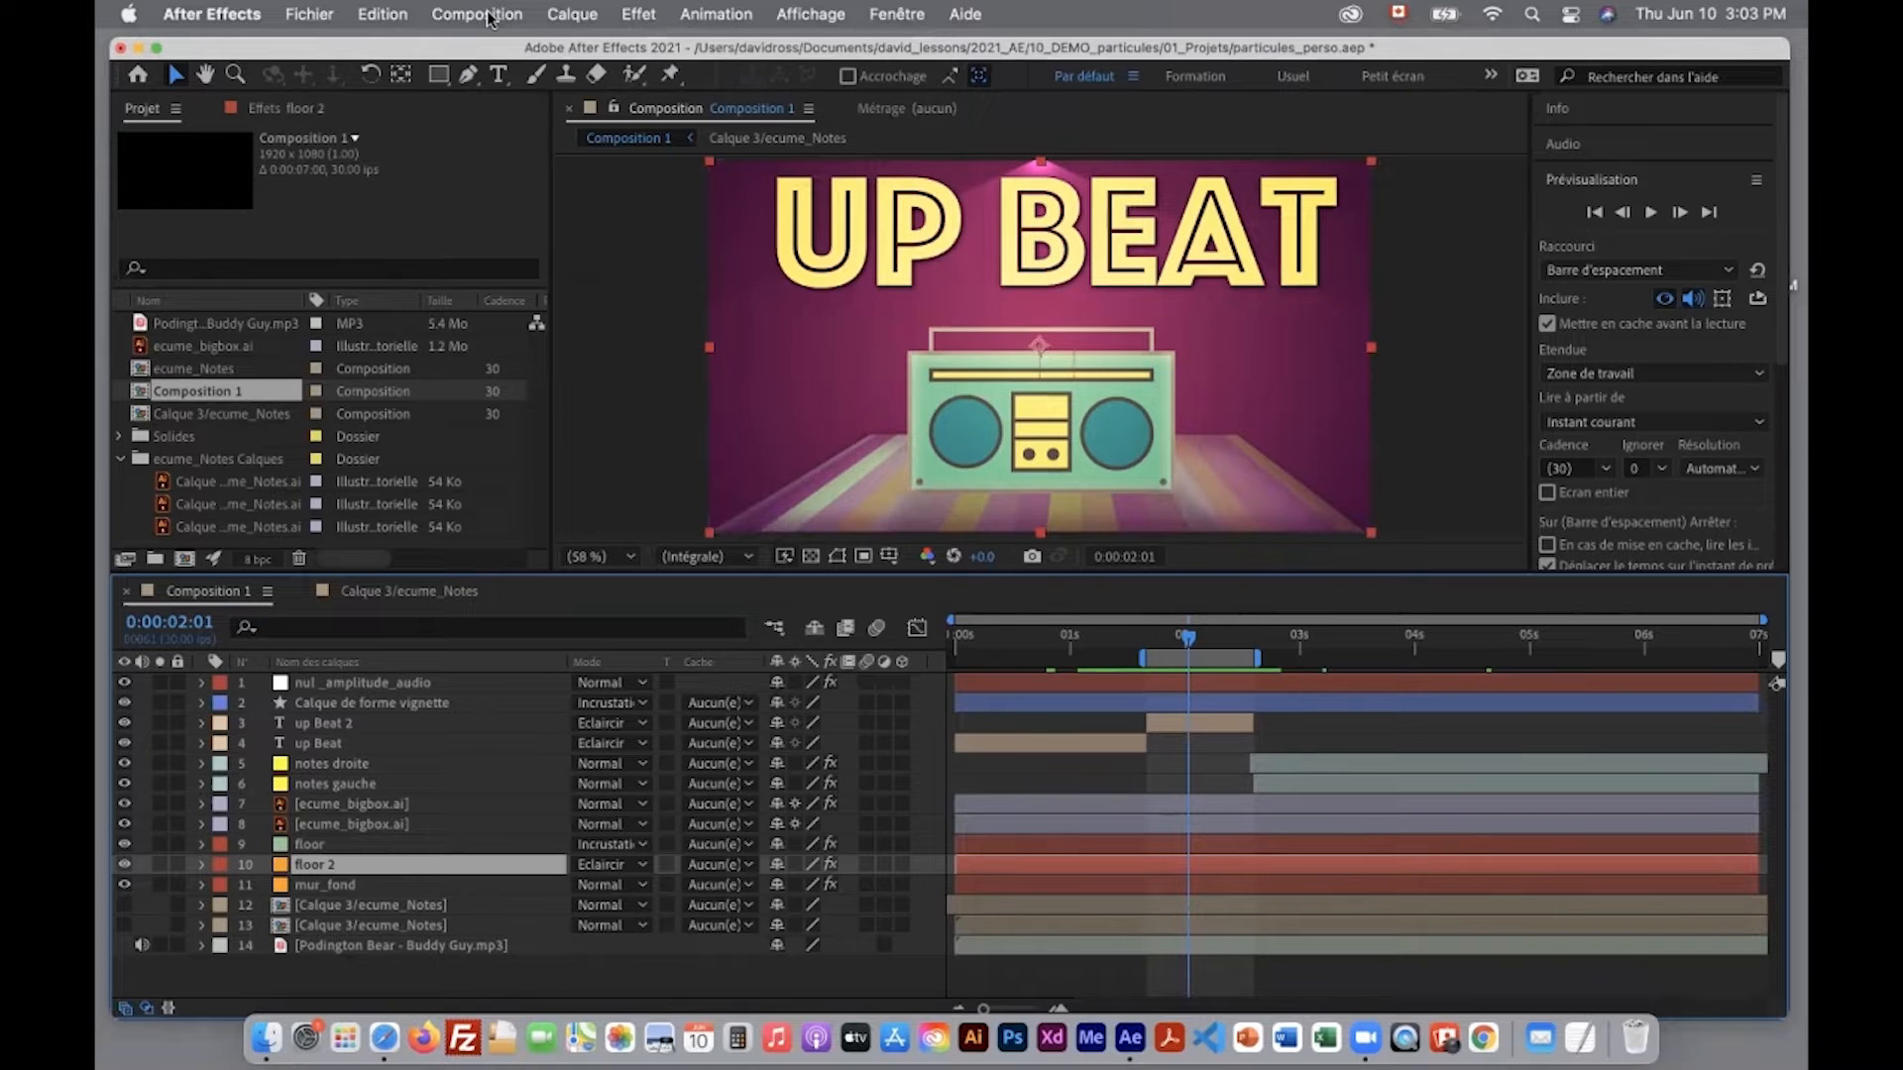
Step: Create a new composition with the HDV/HDTV 720 25 preset and add the Podington Bear - Buddy Guy.mp3 track to it
{"action": "left_click", "coordinate": [490, 15]}
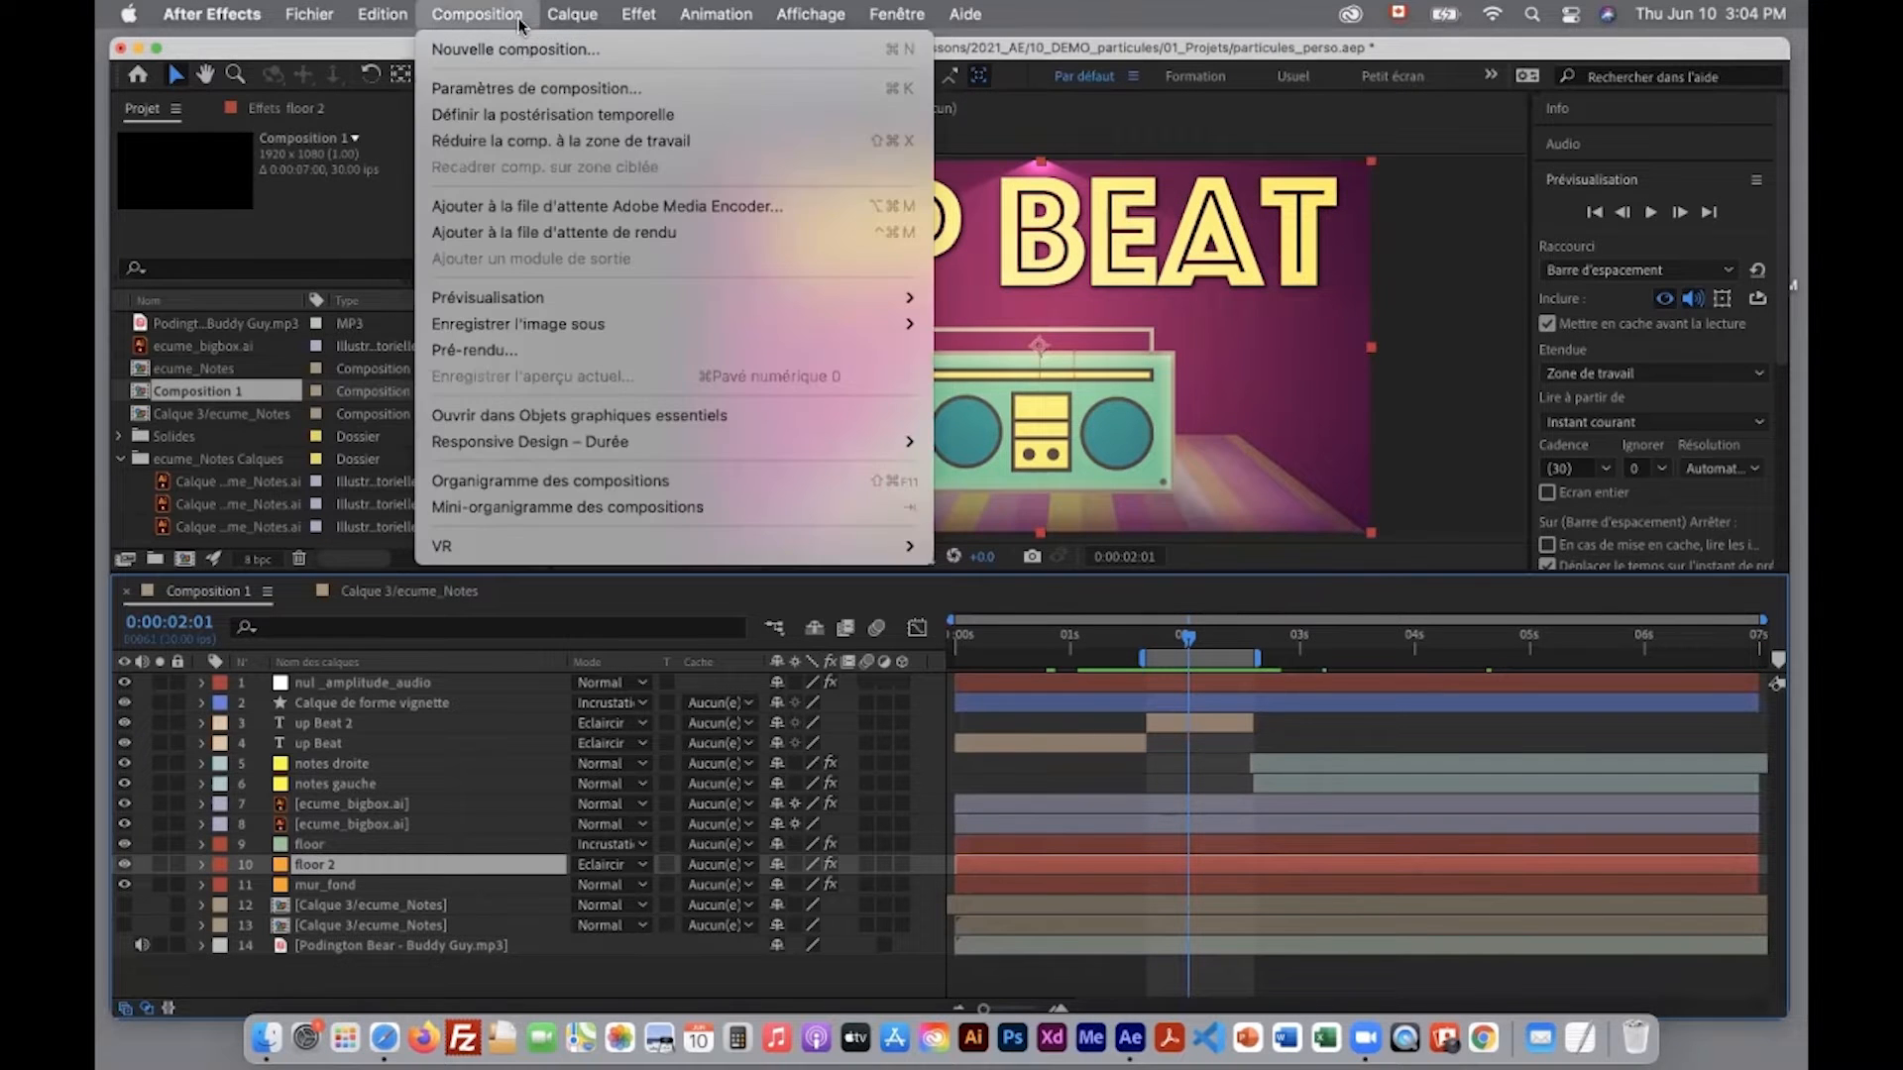
{"action": "left_click", "coordinate": [522, 50]}
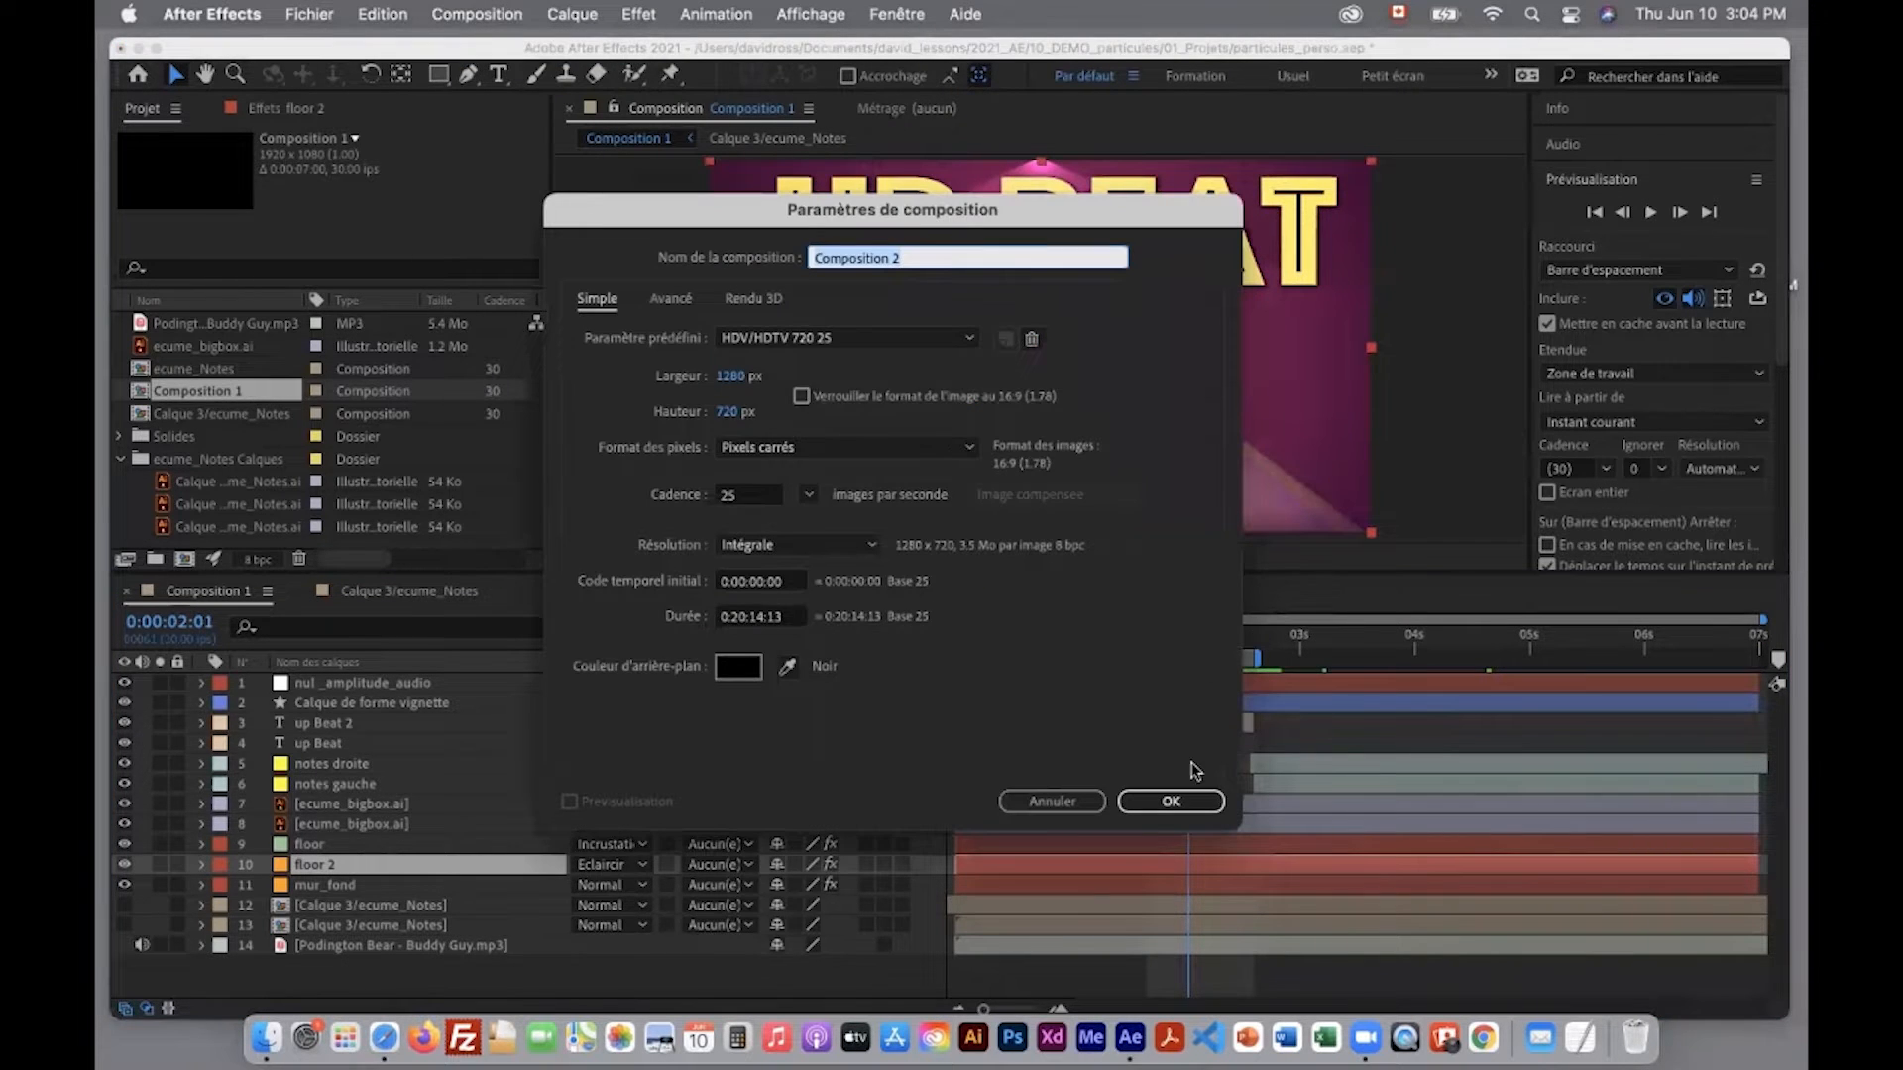
{"action": "left_click", "coordinate": [1185, 800]}
{"action": "left_click_drag", "start_coordinate": [153, 325], "coordinate": [567, 697]}
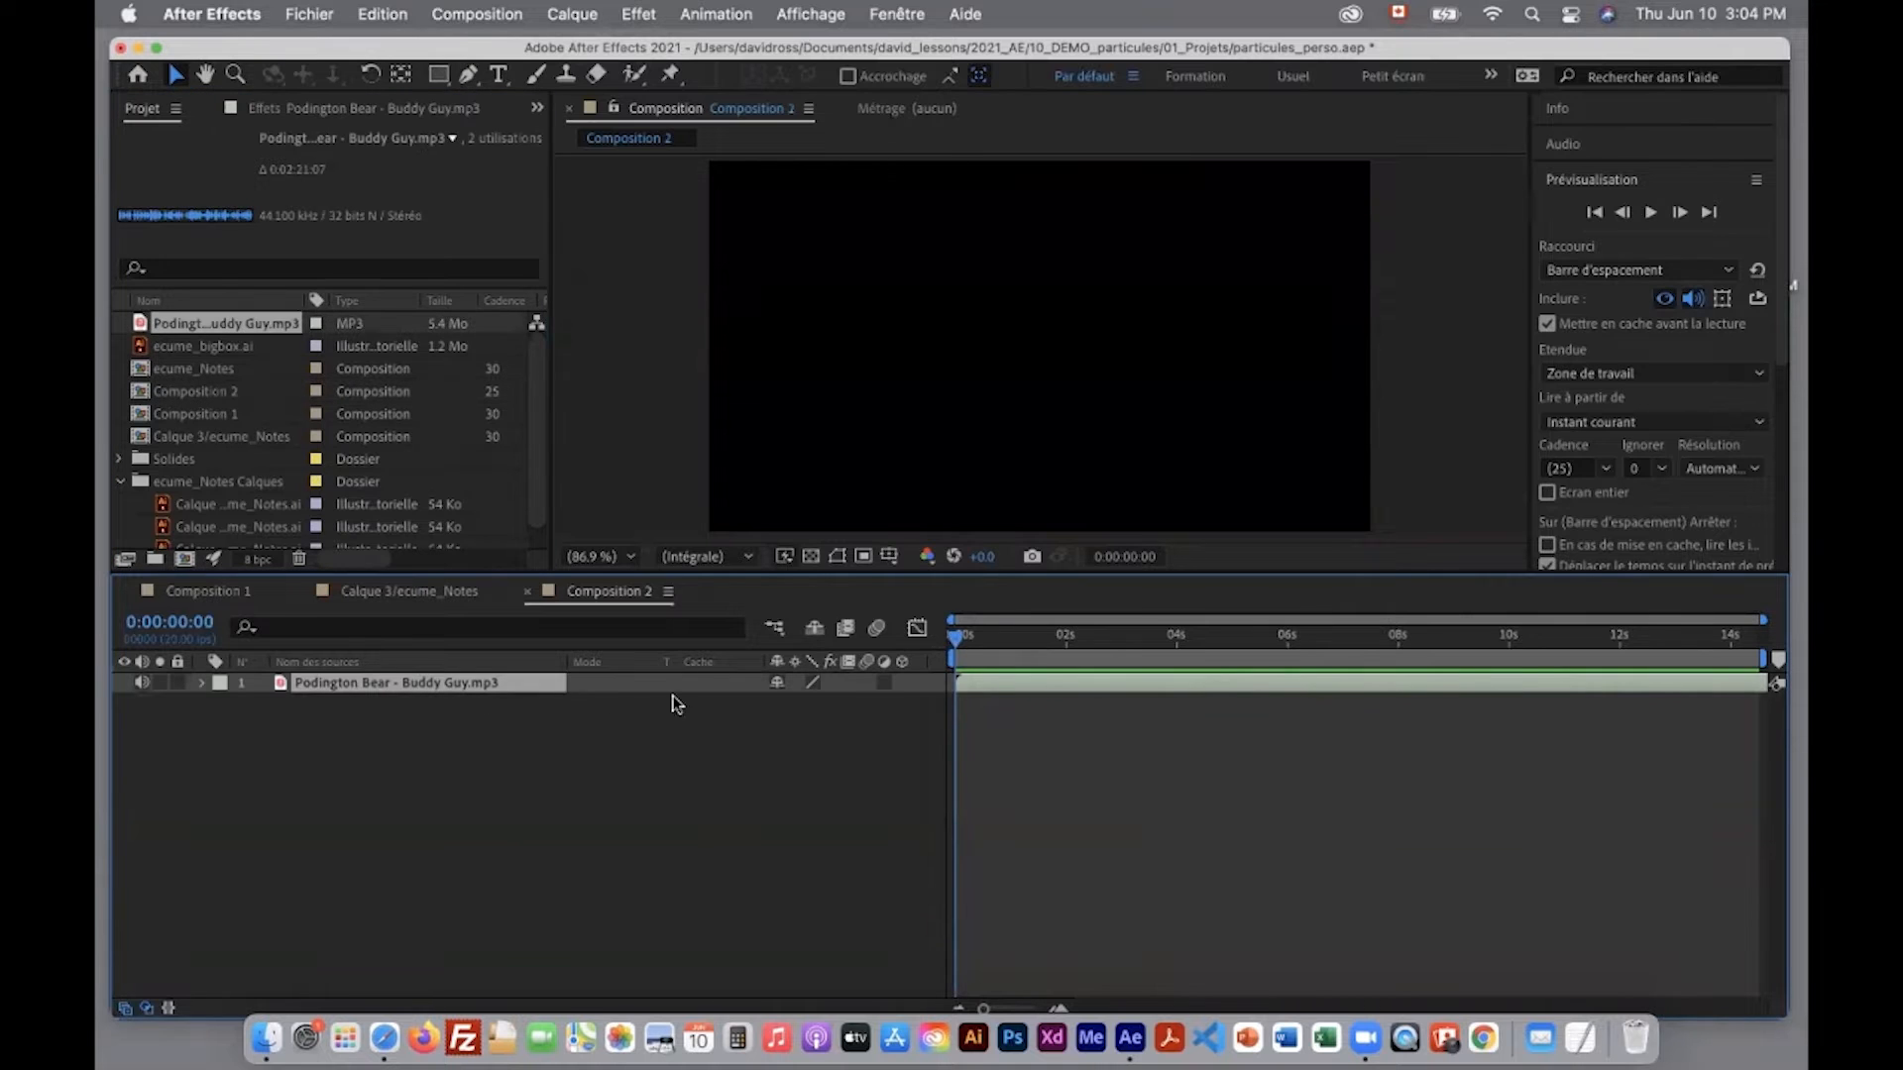
Step: Reveal the MP3 layer's audio waveform and play the music to find where the rhythm changes
{"action": "left_click", "coordinate": [1651, 212]}
{"action": "left_click_drag", "start_coordinate": [1076, 640], "coordinate": [1045, 641]}
{"action": "left_click", "coordinate": [202, 684]}
{"action": "left_click", "coordinate": [1650, 212]}
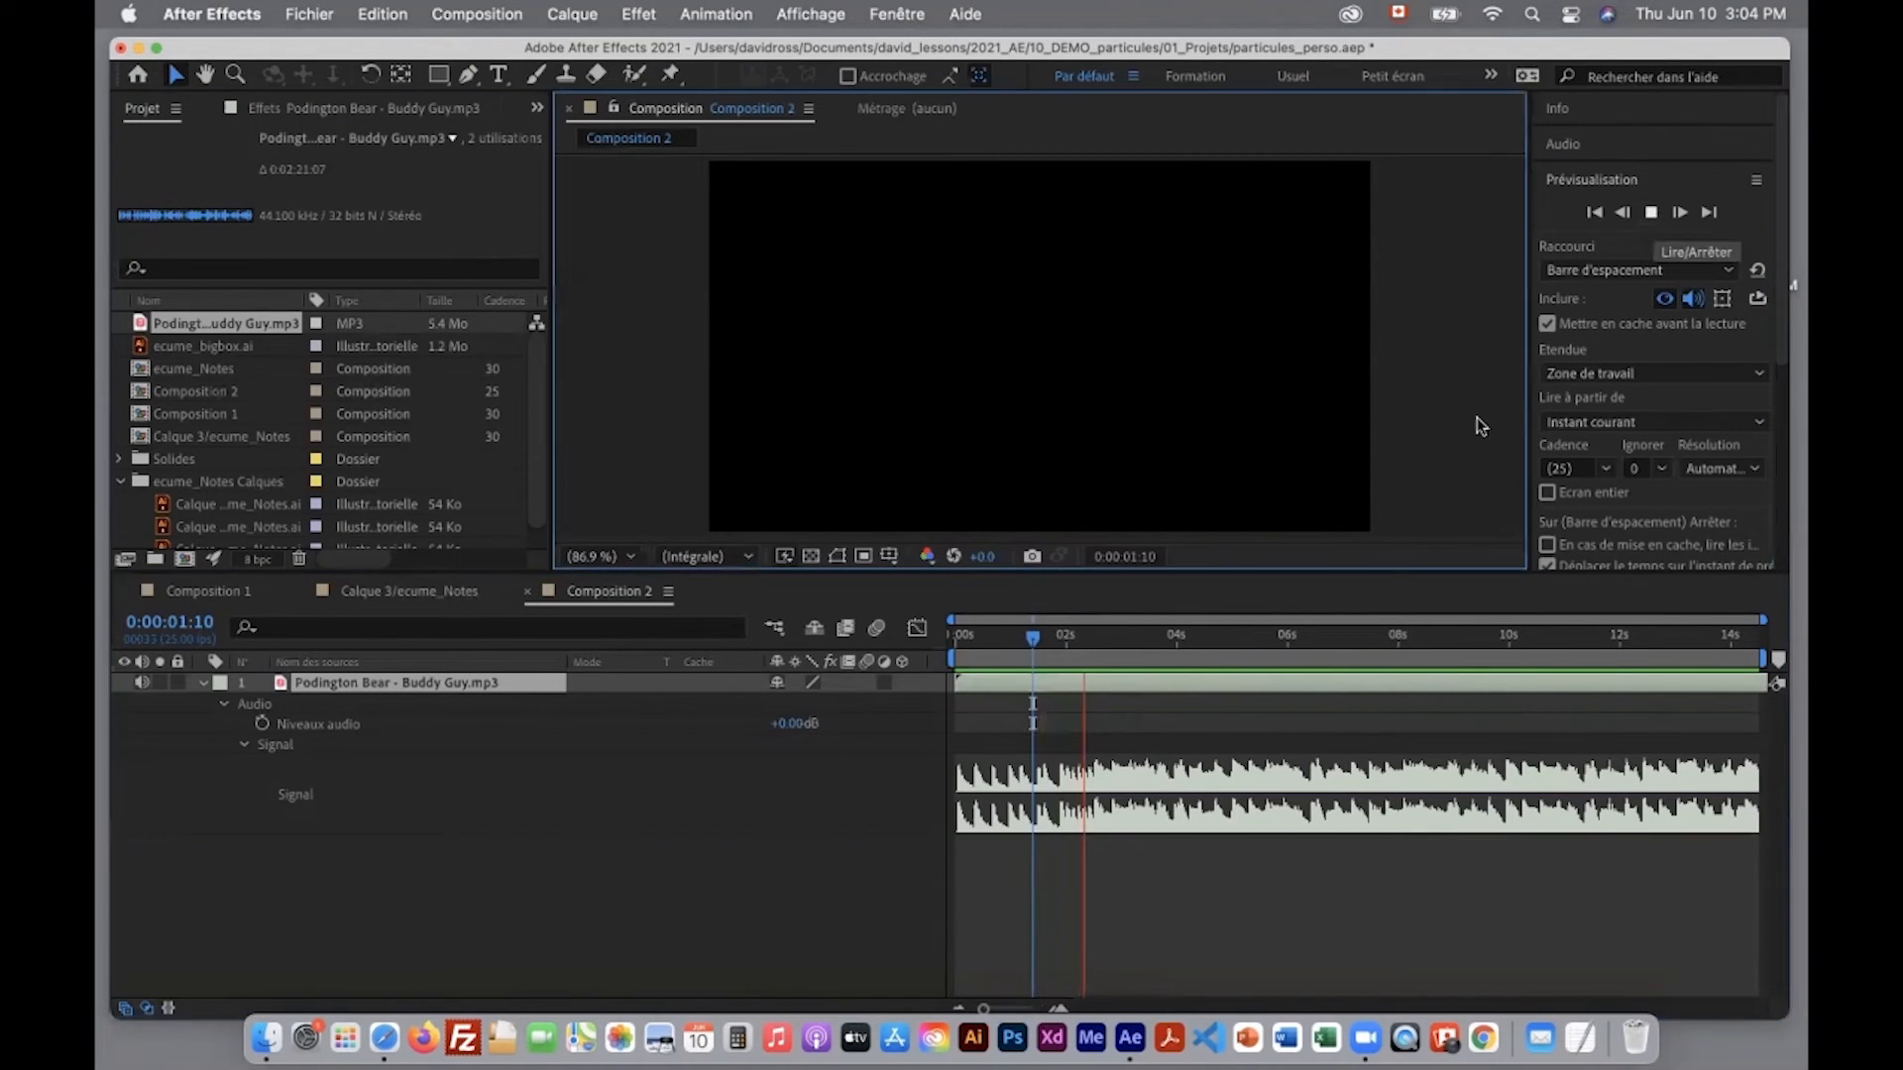
{"action": "left_click", "coordinate": [1118, 792]}
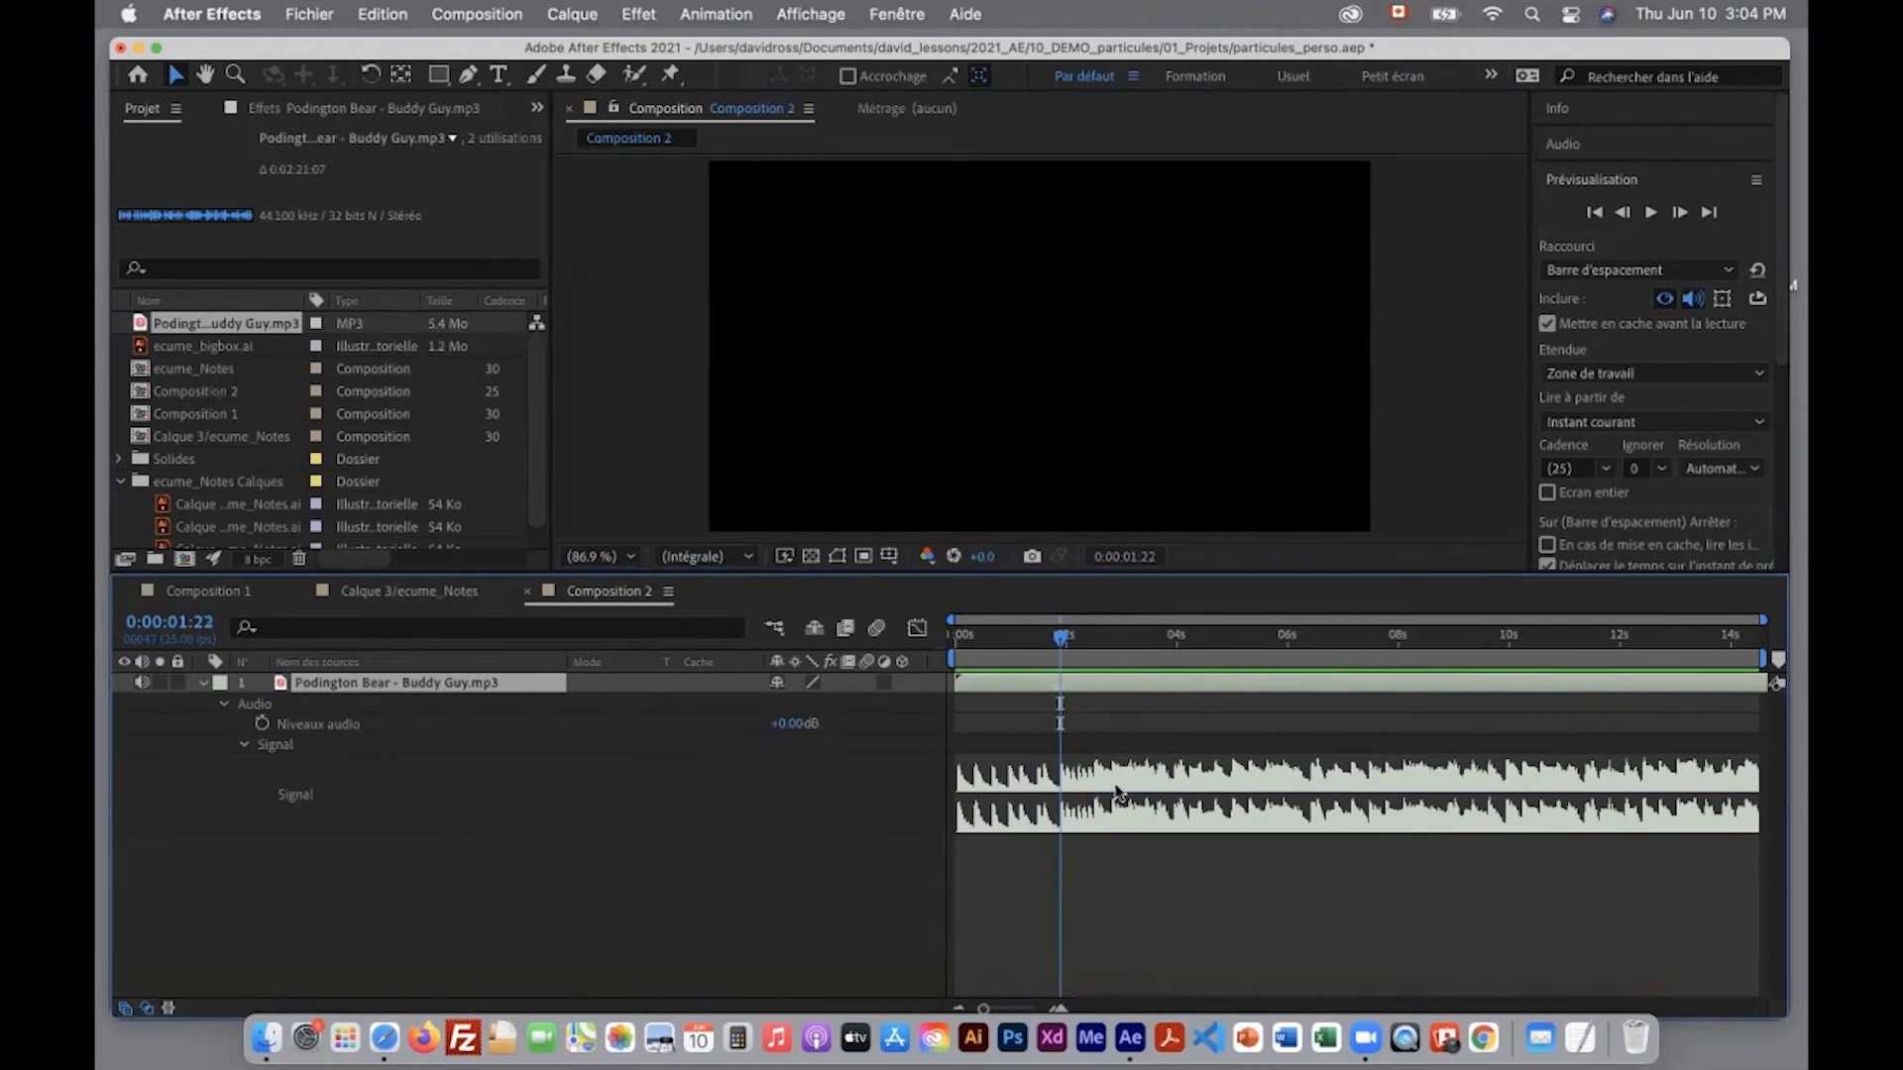
Step: Add a layer marker to the MP3 layer at 0:00:01:22 and collapse its properties
{"action": "right_click", "coordinate": [530, 692]}
{"action": "mouse_move", "coordinate": [614, 466]}
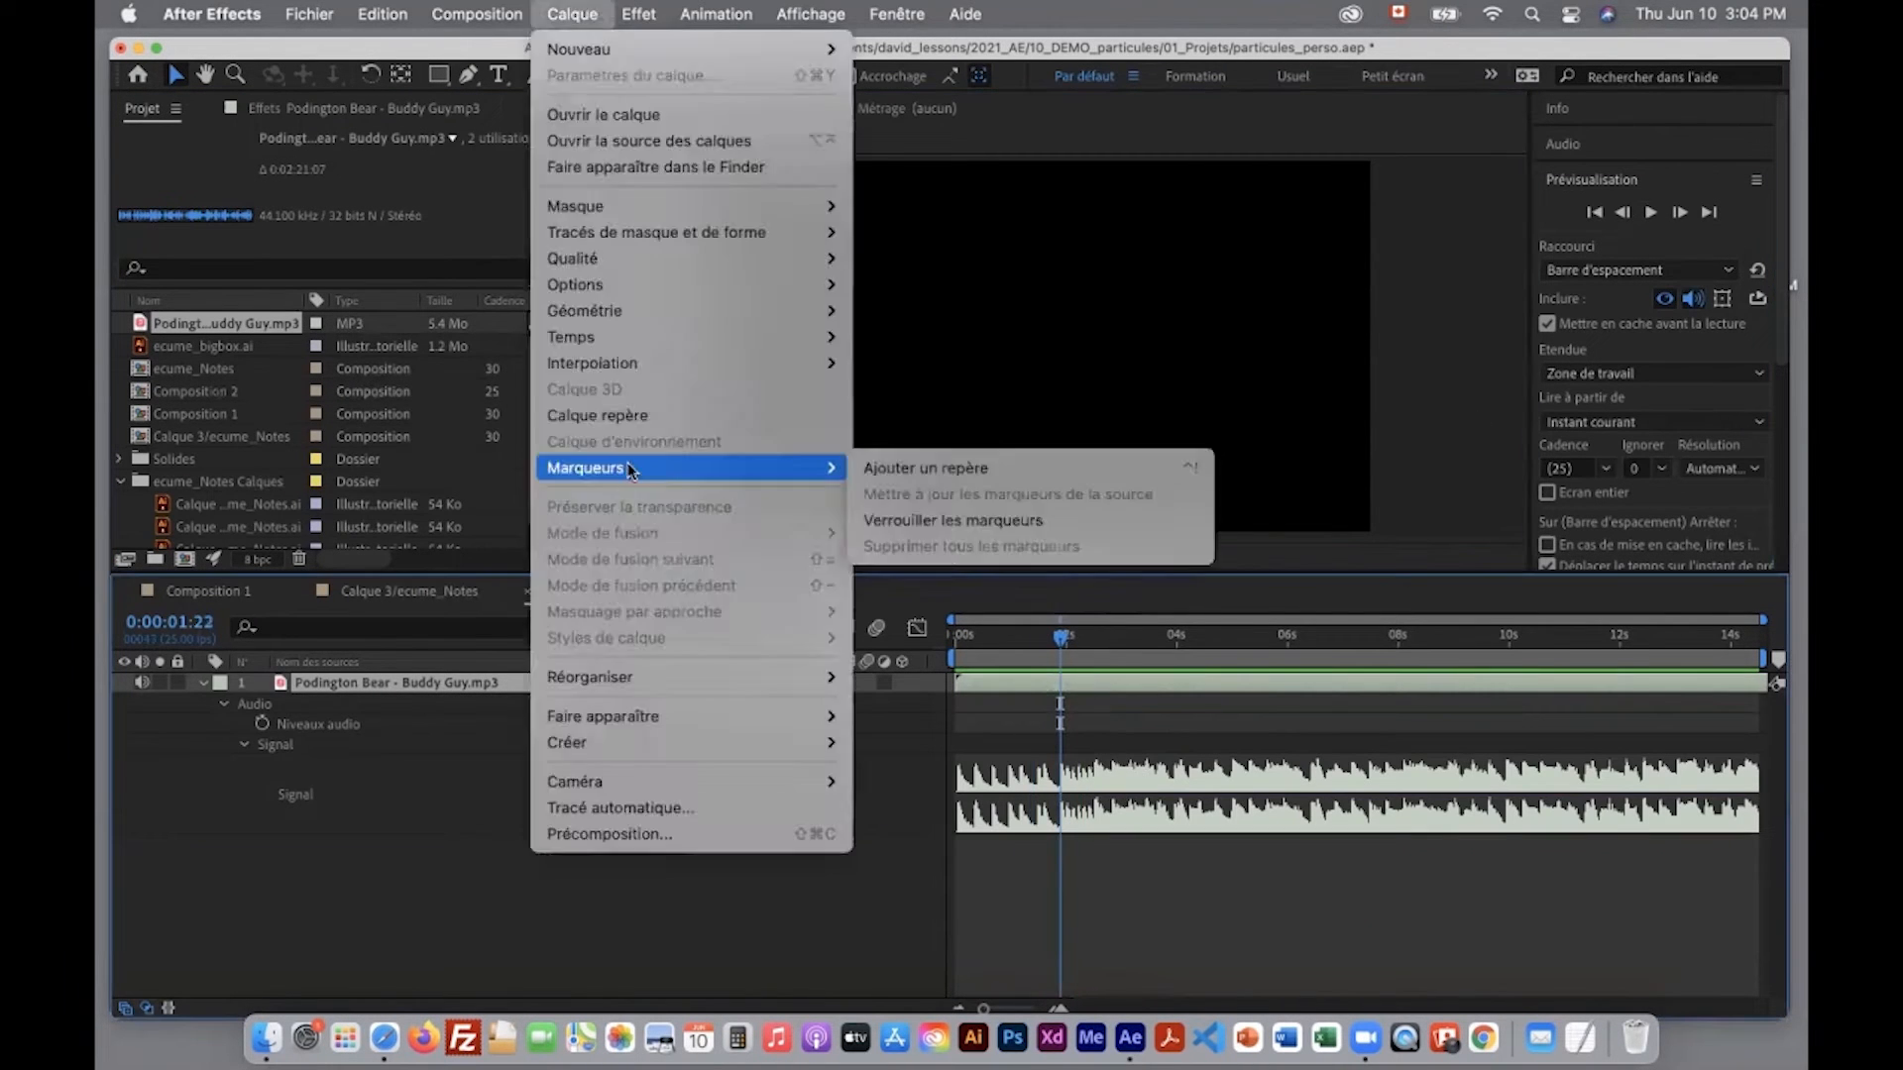
{"action": "left_click", "coordinate": [922, 467]}
{"action": "left_click", "coordinate": [202, 683]}
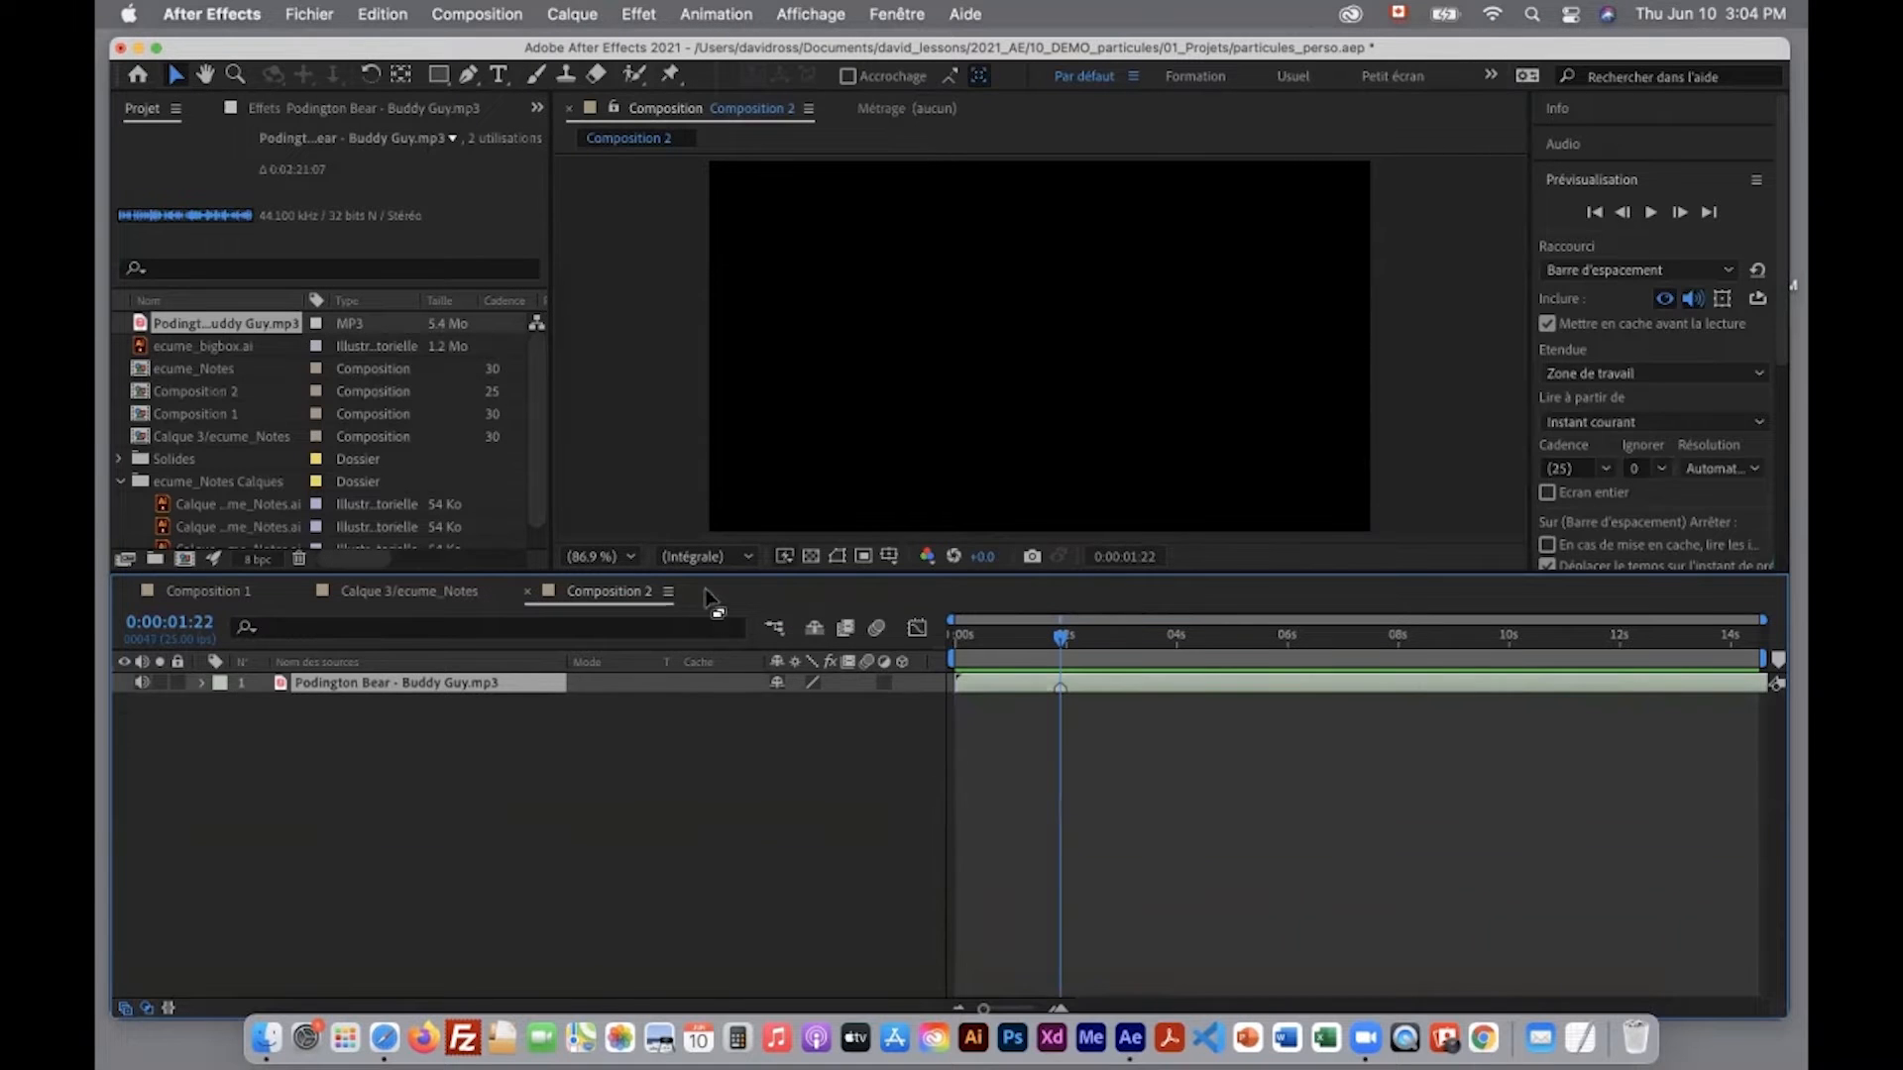
Step: Enlarge the composition viewer and add the centred text "UP BEAT" in pale yellow Becker Gothics Stencil at 216 px
{"action": "left_click_drag", "start_coordinate": [712, 578], "coordinate": [712, 671]}
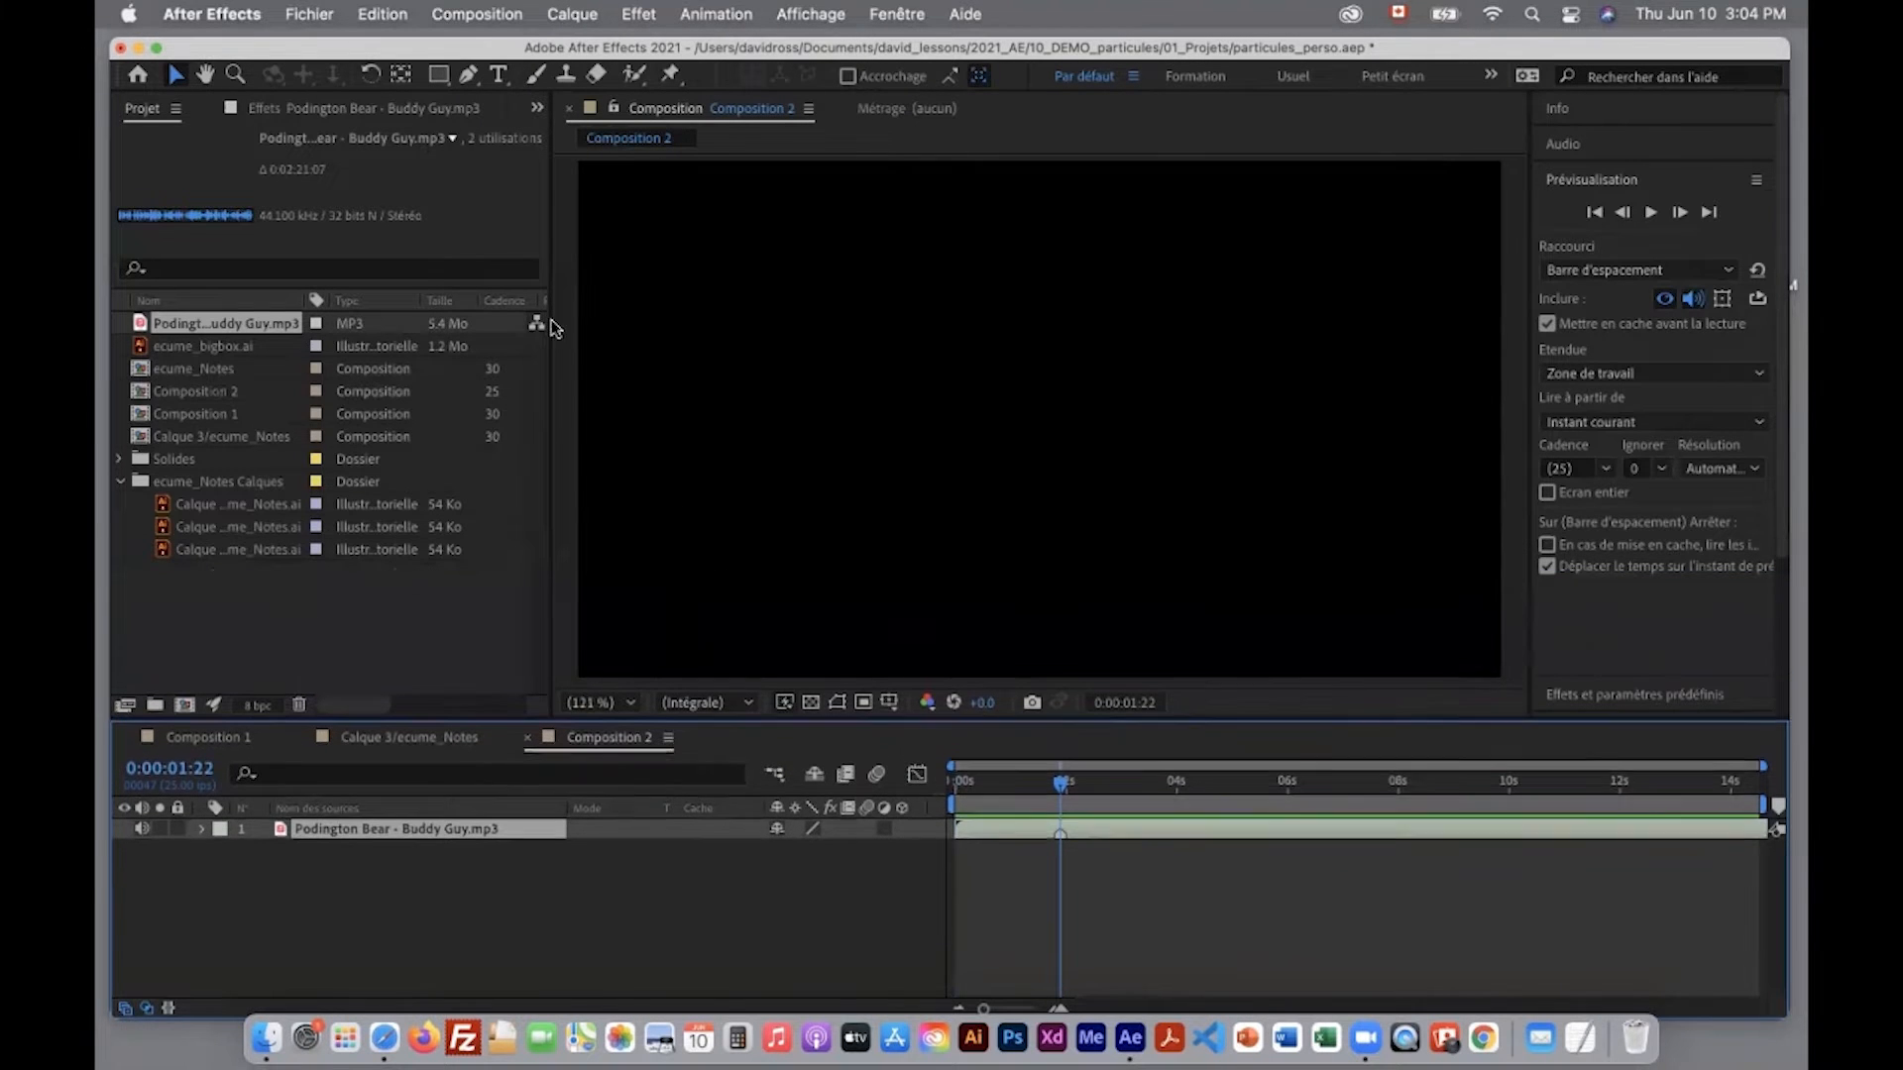
{"action": "key", "text": "super+t"}
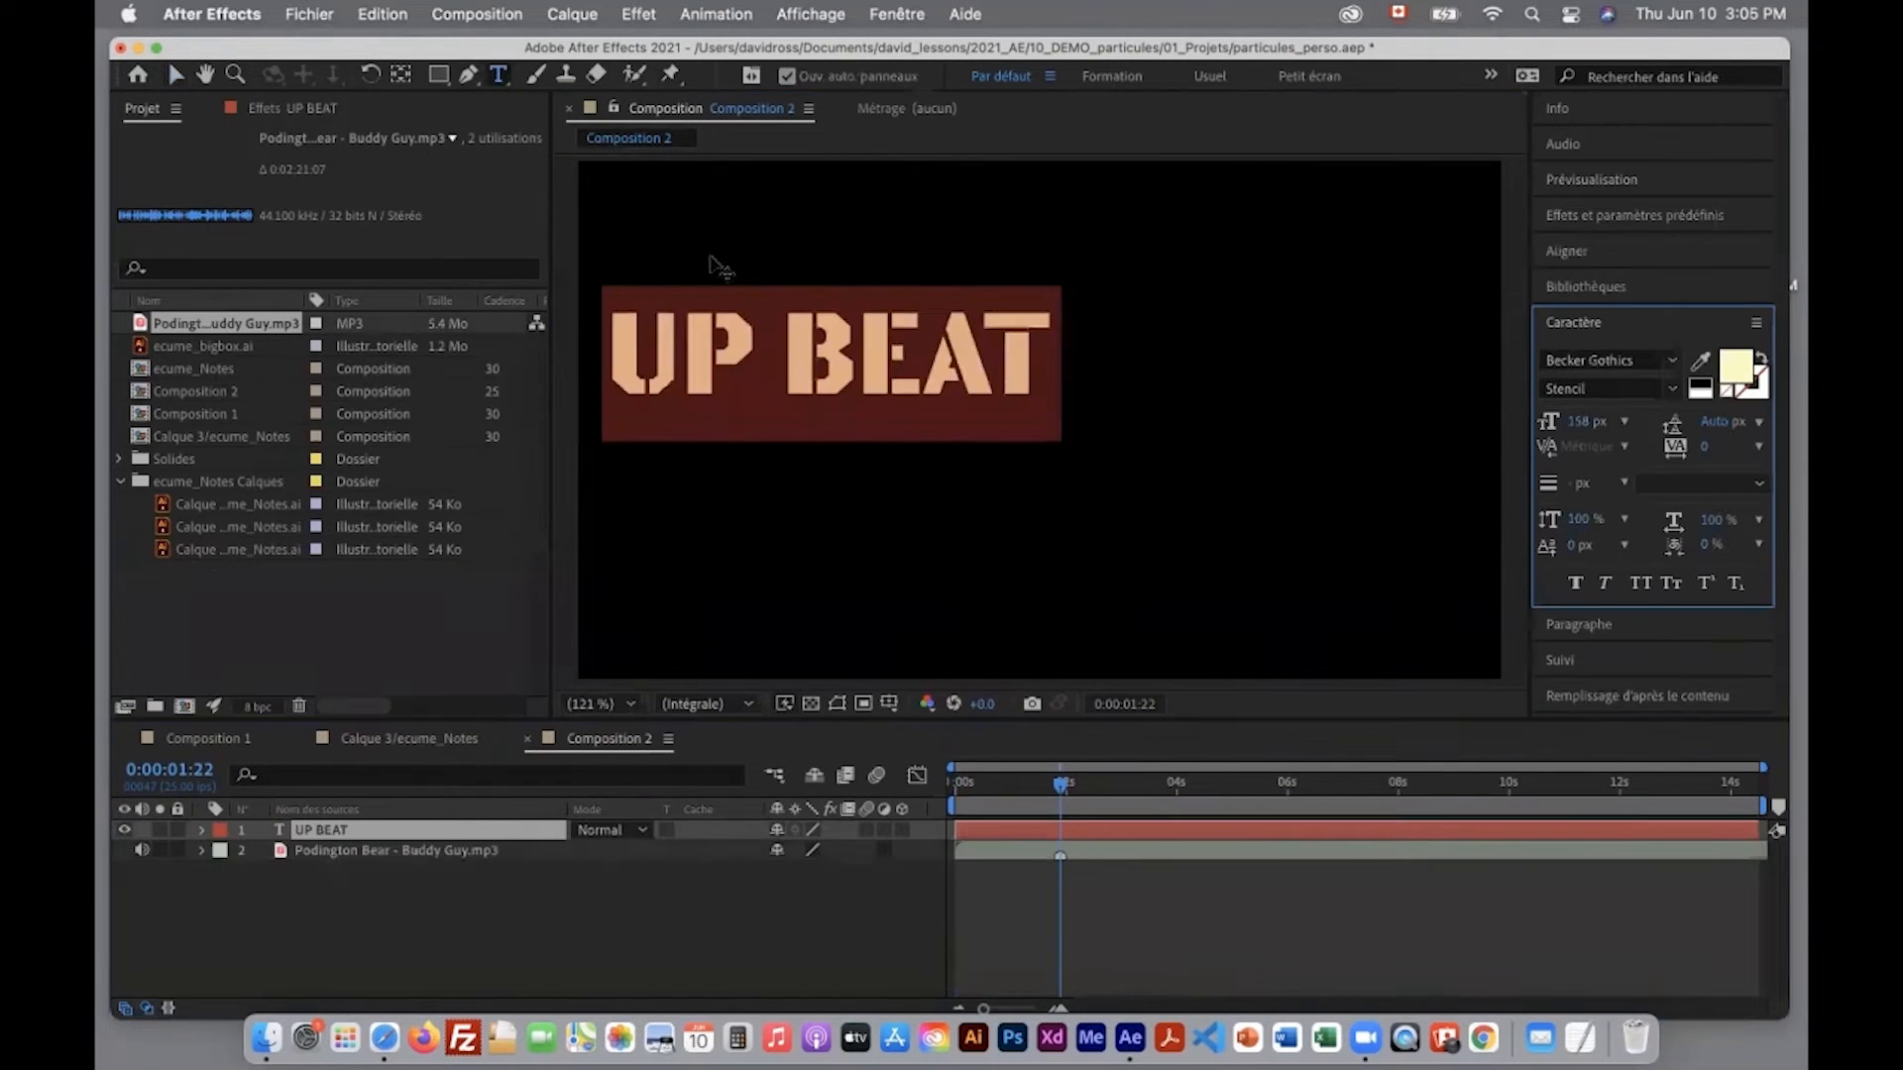
{"action": "left_click", "coordinate": [177, 74]}
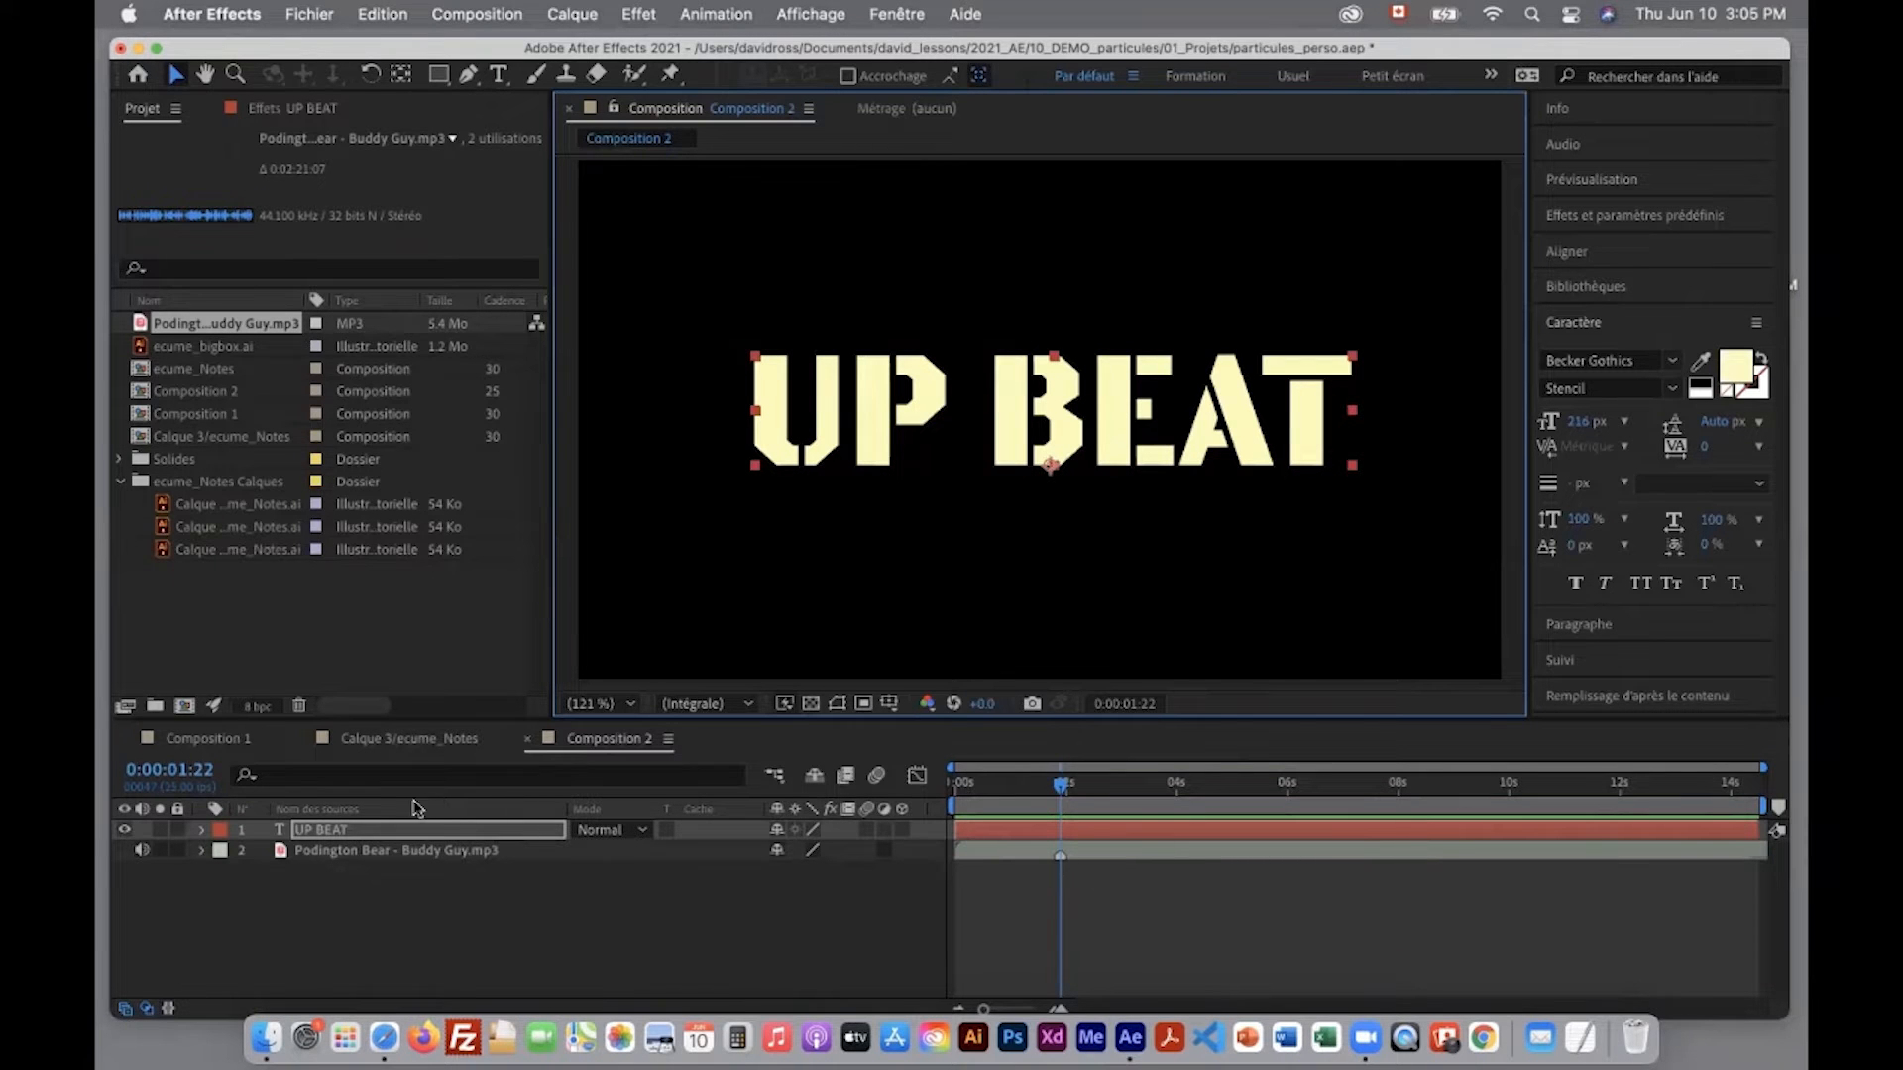
Step: Split the UP BEAT text layer at the audio marker at 0:00:01:22
{"action": "left_click", "coordinate": [331, 834]}
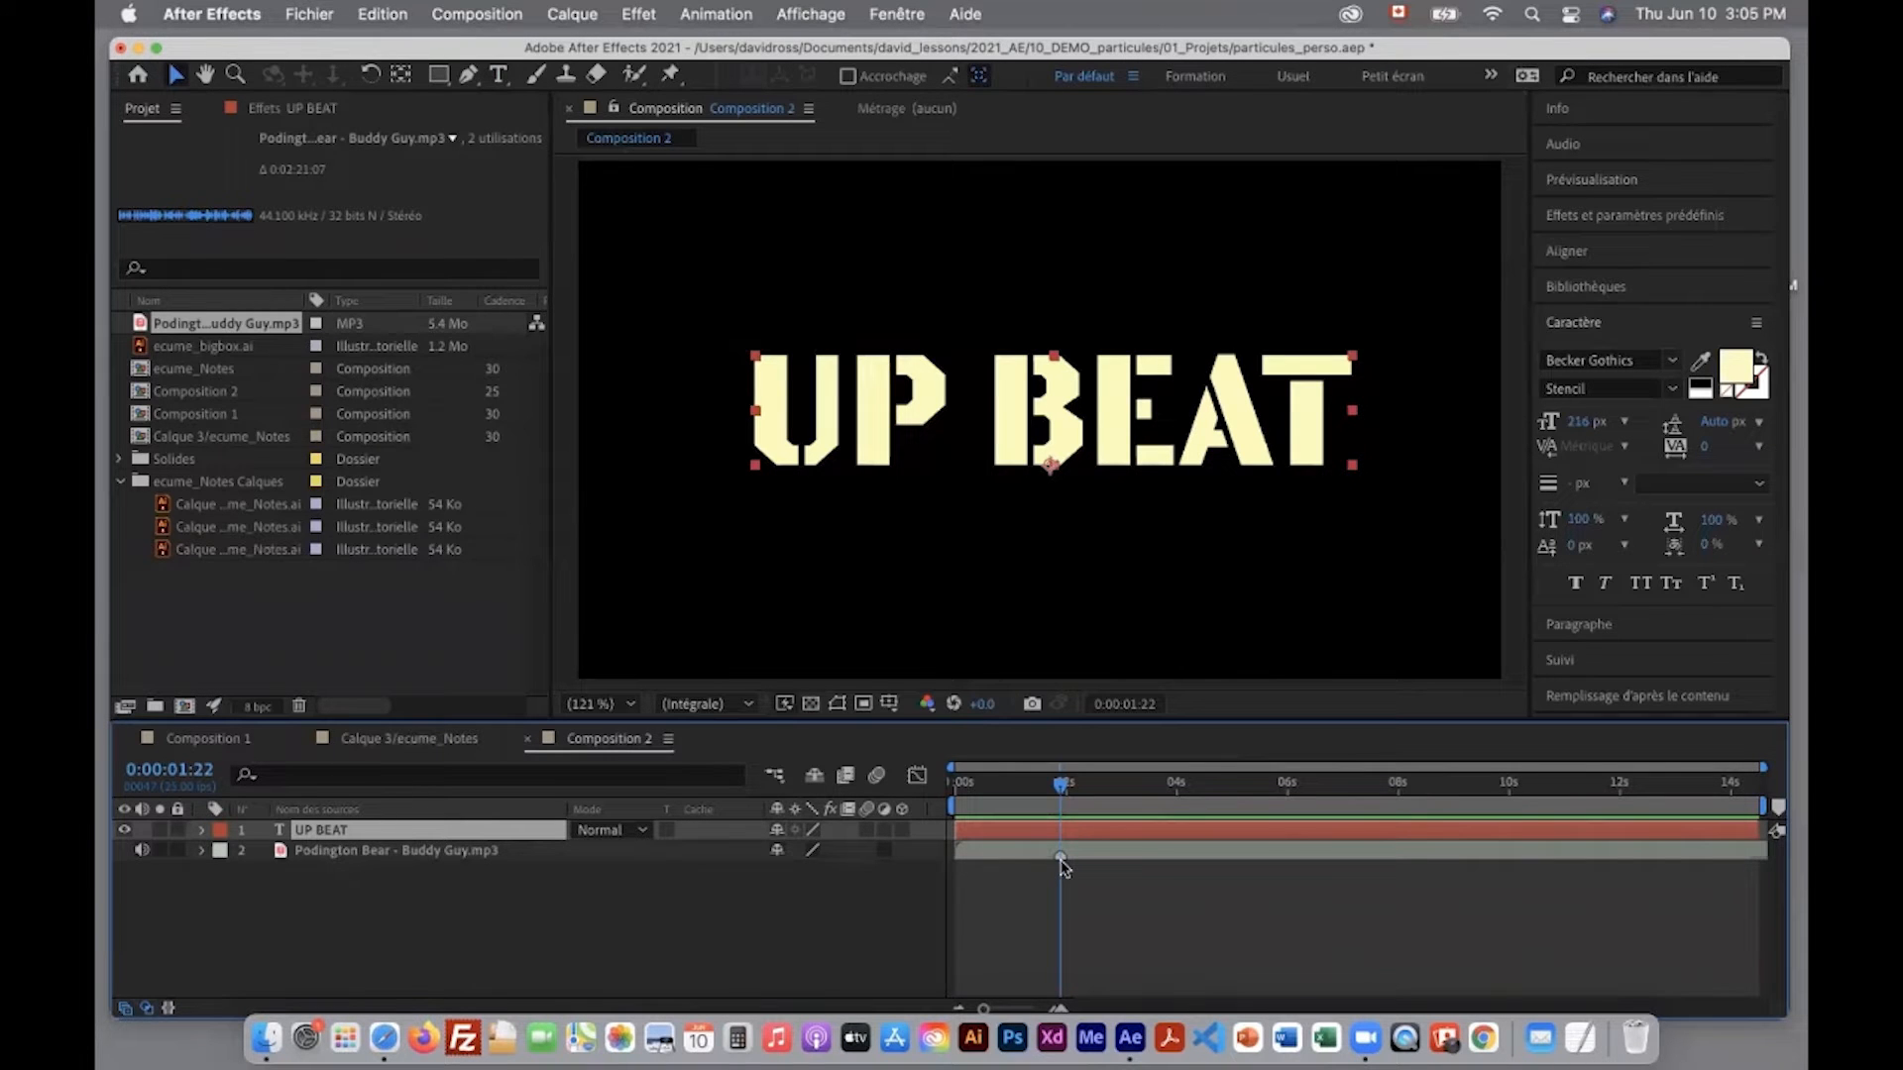
{"action": "left_click", "coordinate": [378, 14]}
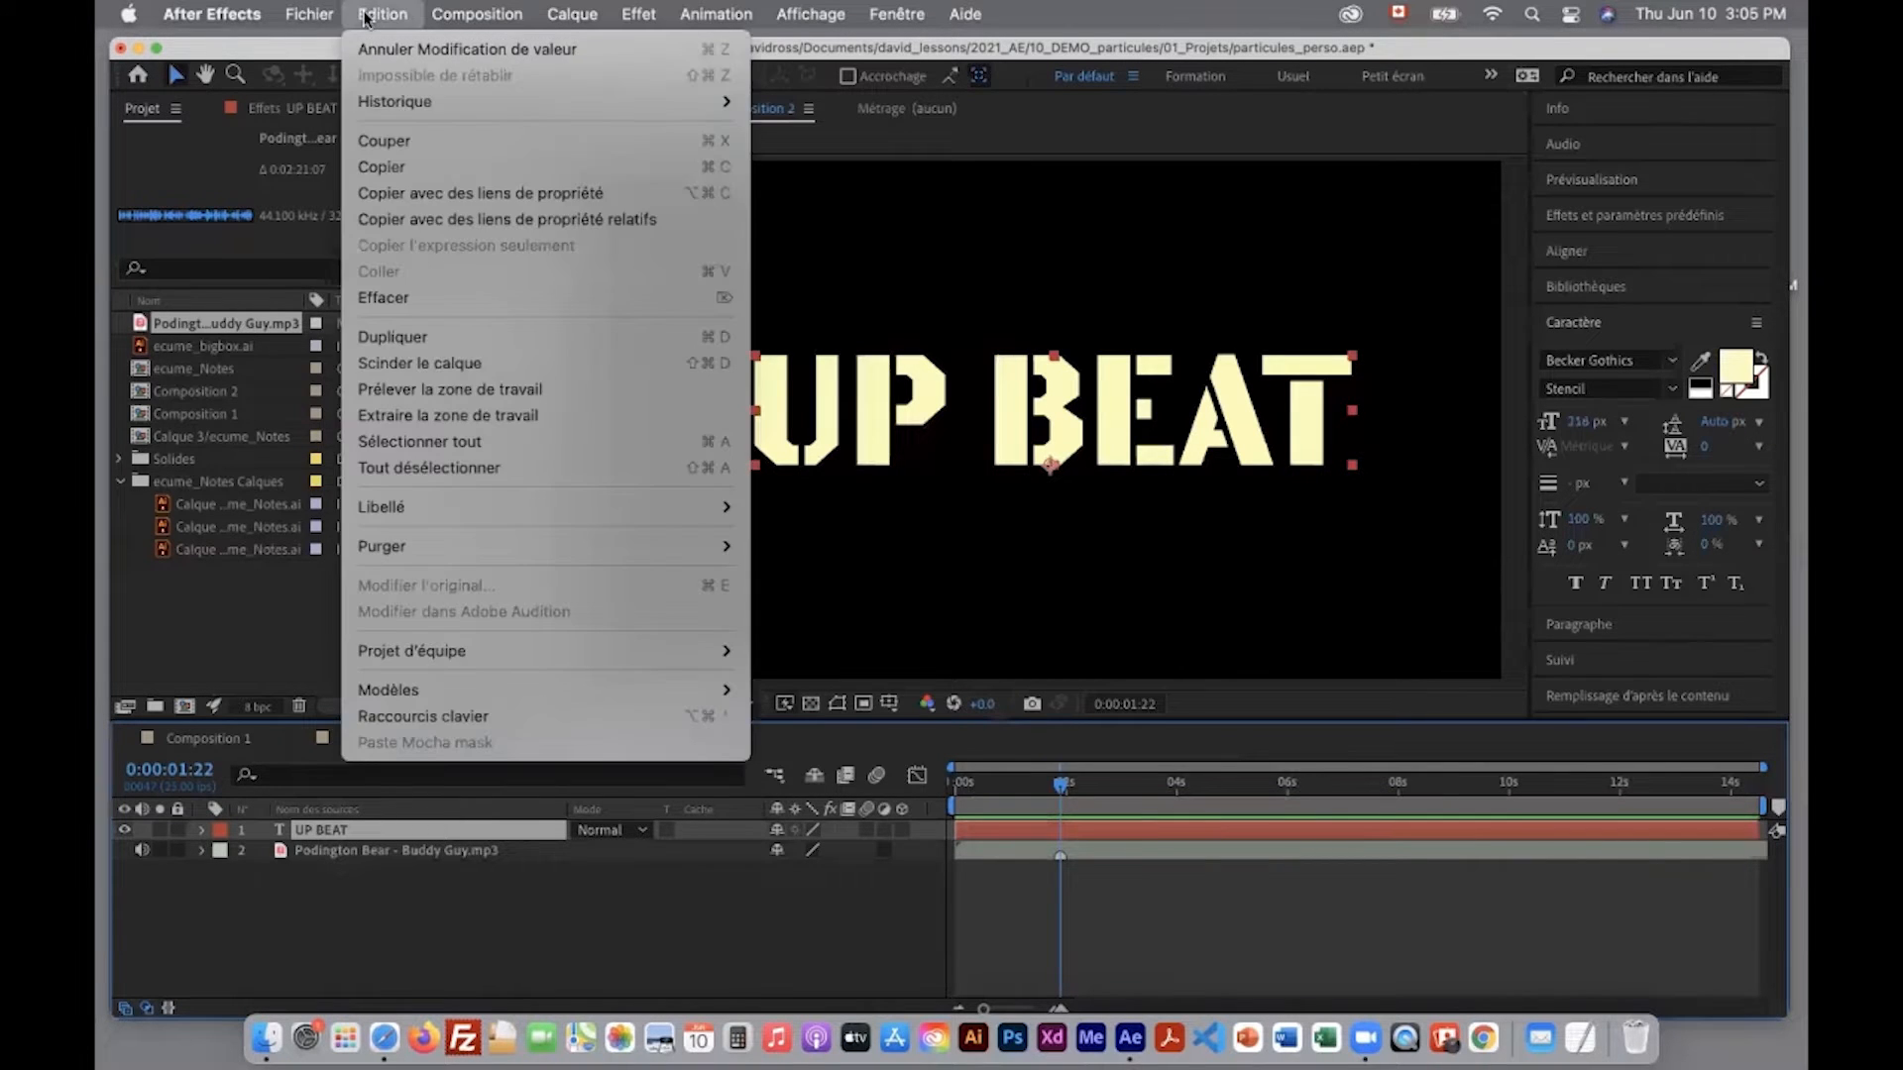
{"action": "left_click", "coordinate": [392, 11]}
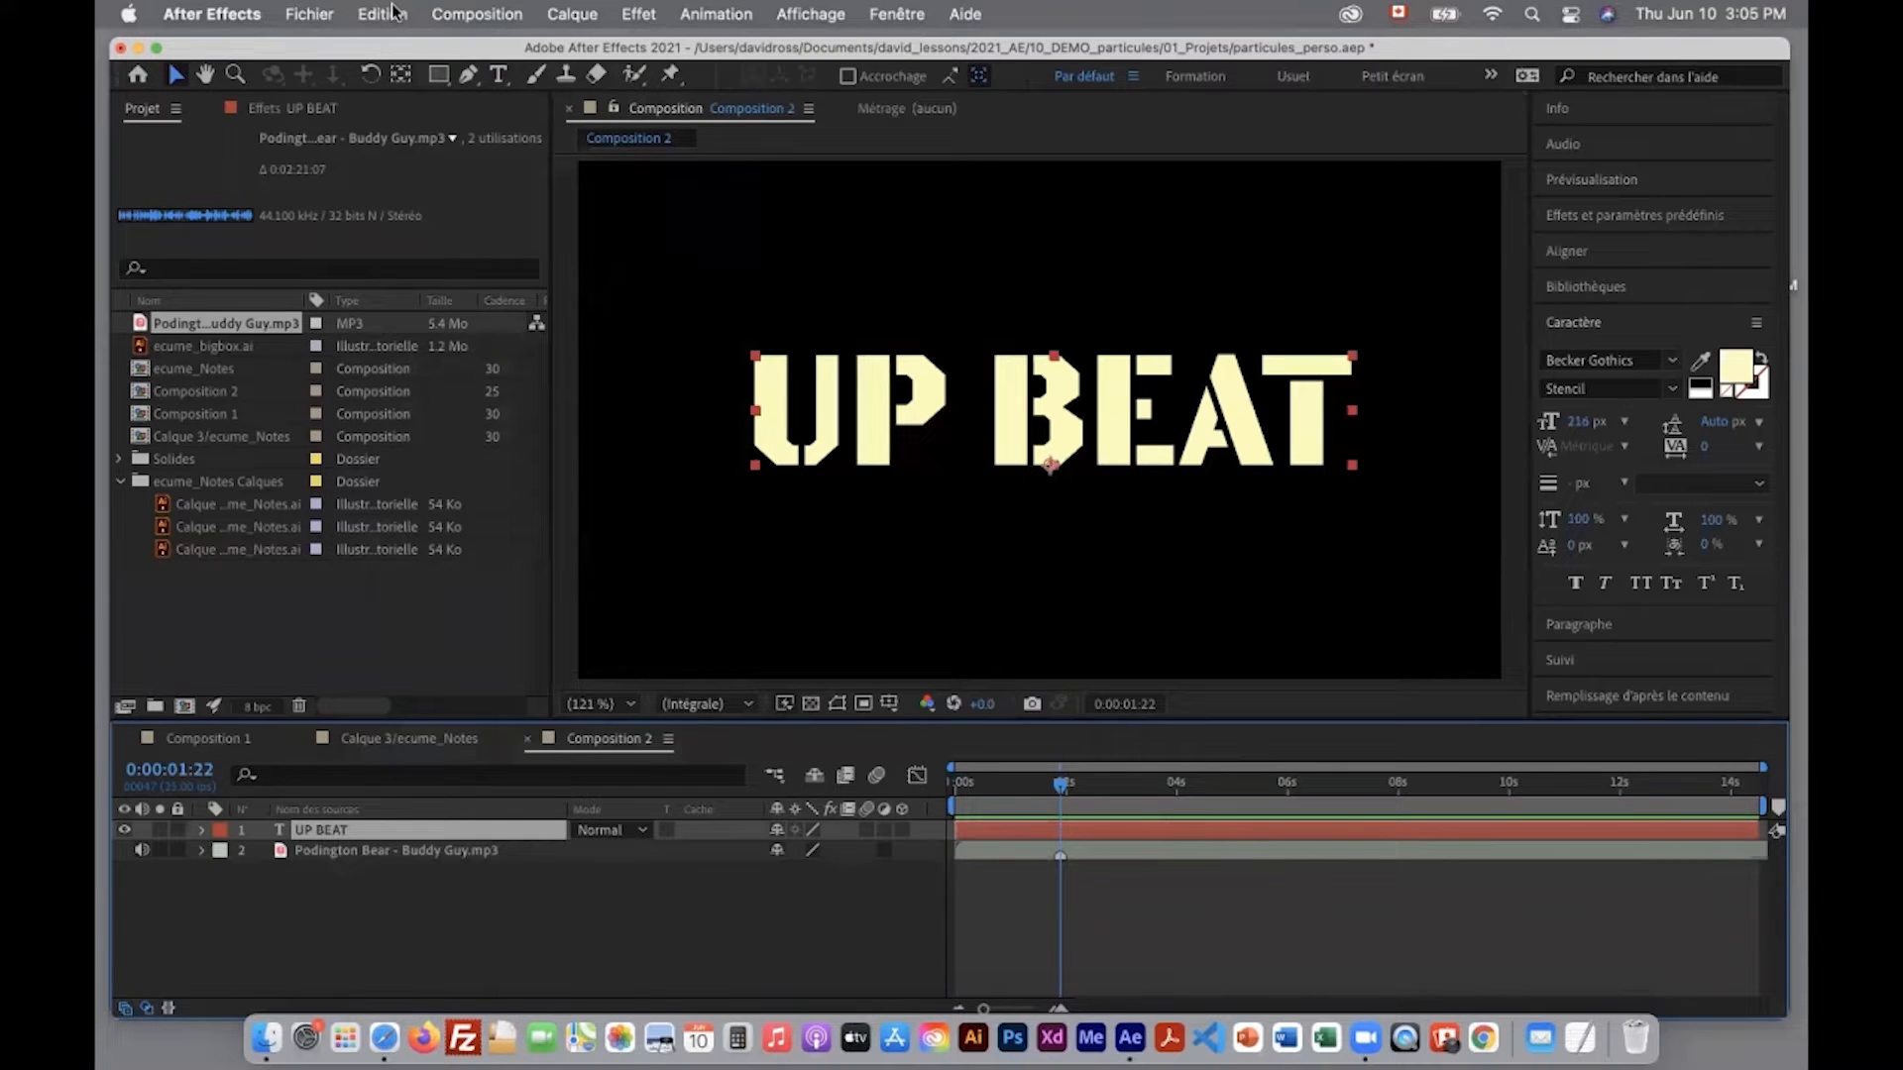
{"action": "key", "text": "super+shift+d"}
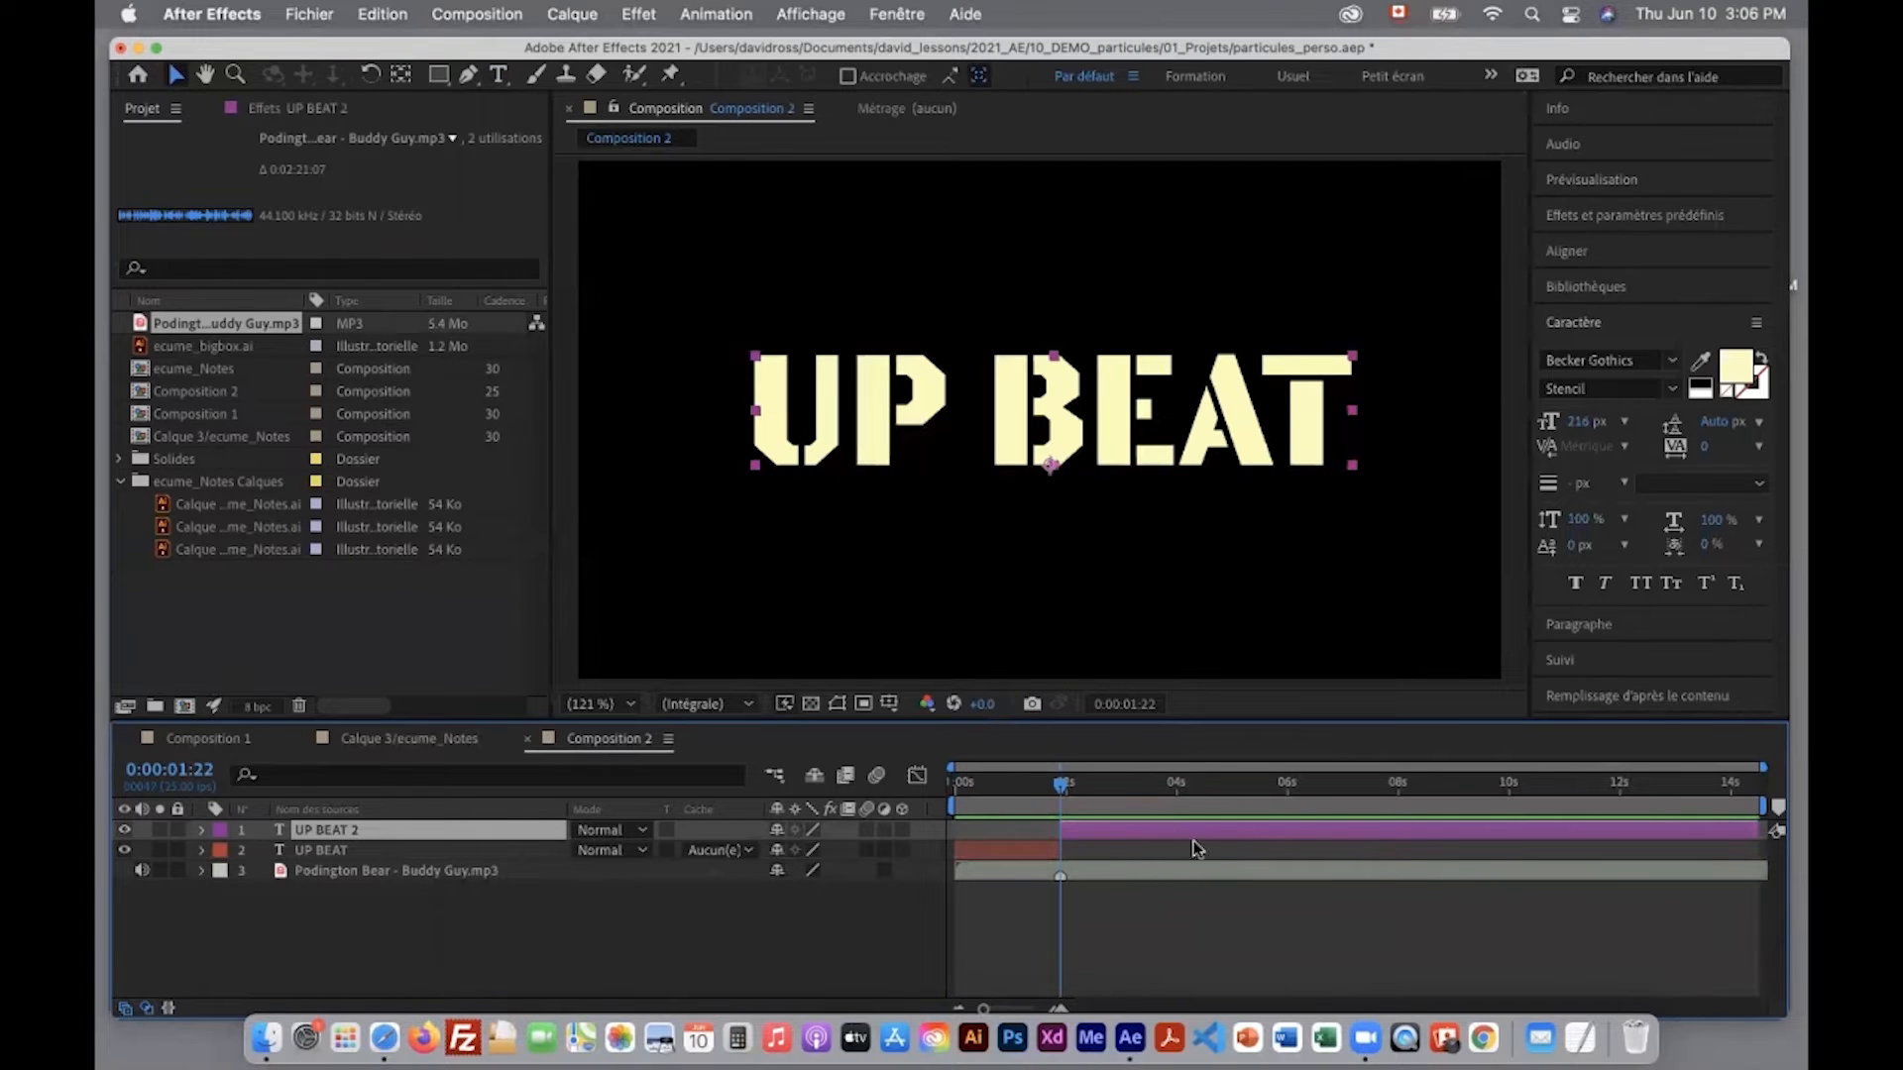
Step: Convert the MP3 layer's audio to keyframes and give the generated audio amplitude layer a yellow label
{"action": "left_click", "coordinate": [408, 876]}
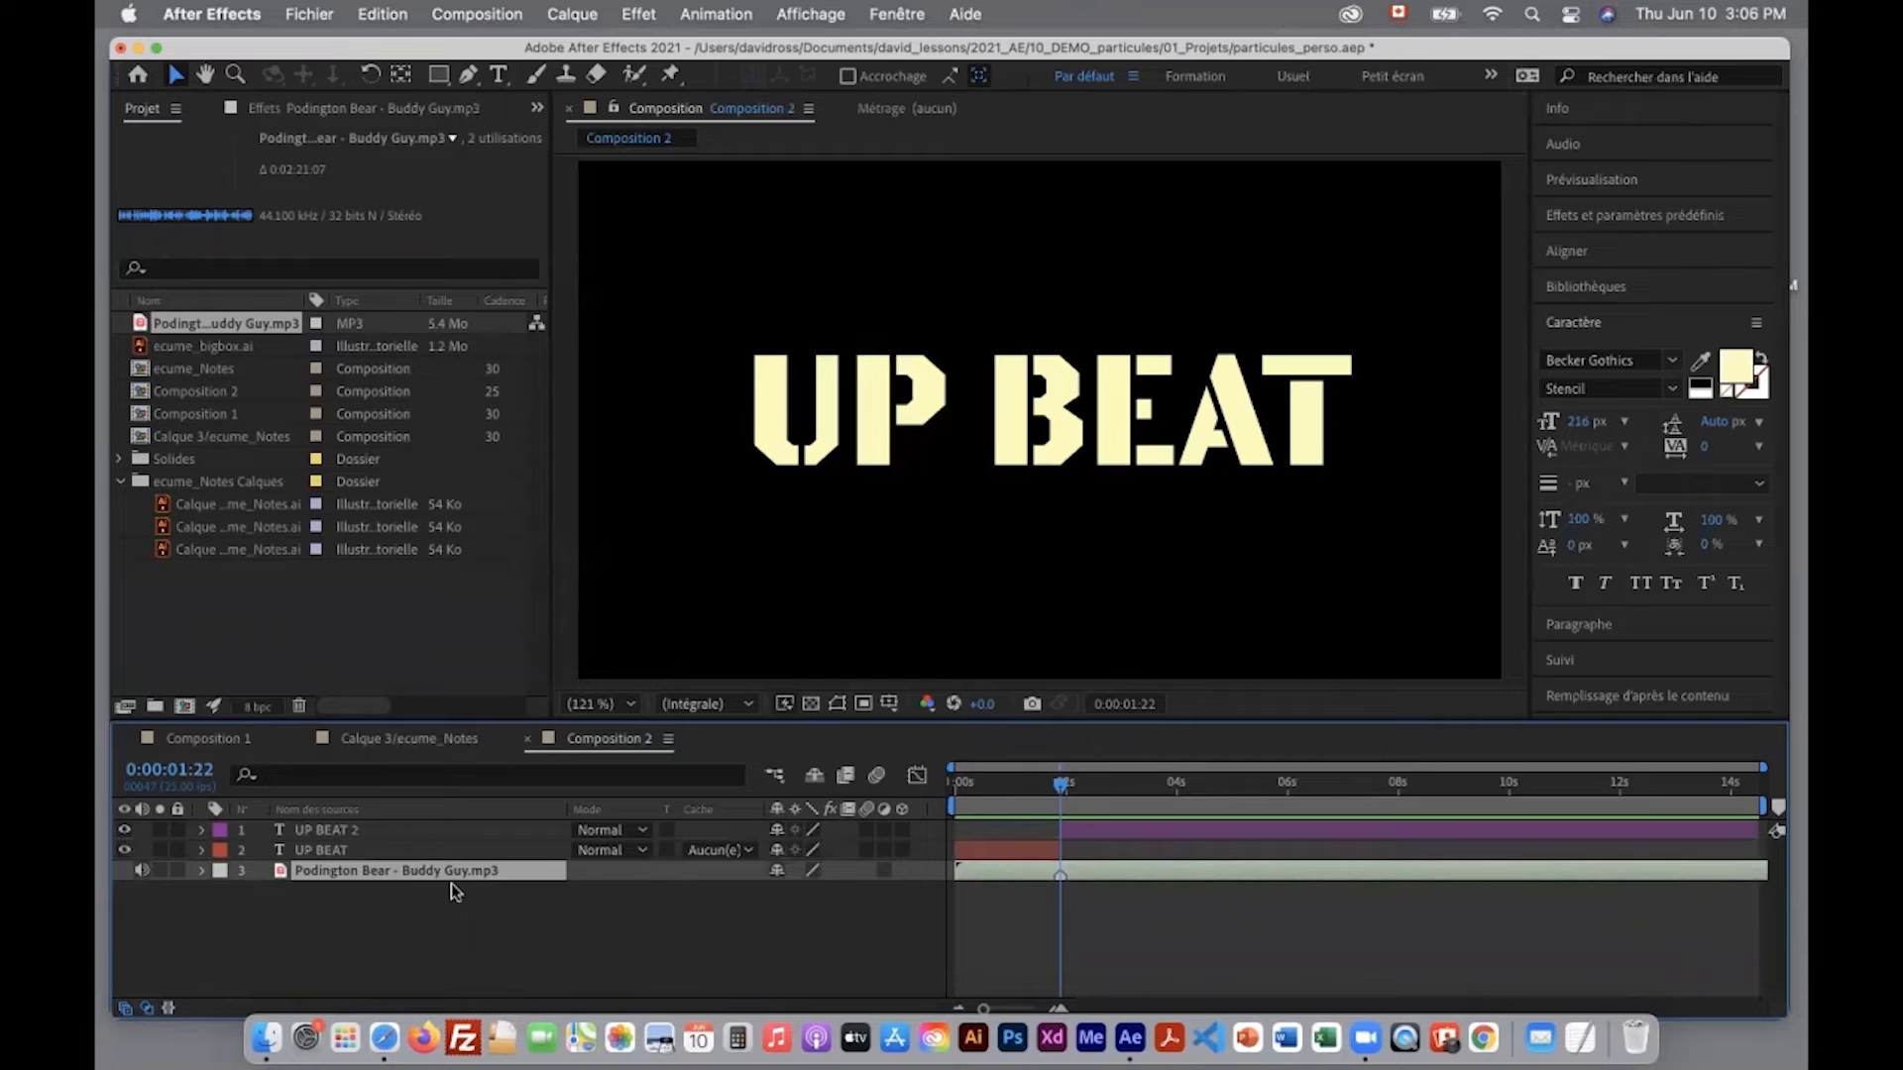
{"action": "left_click", "coordinate": [717, 14]}
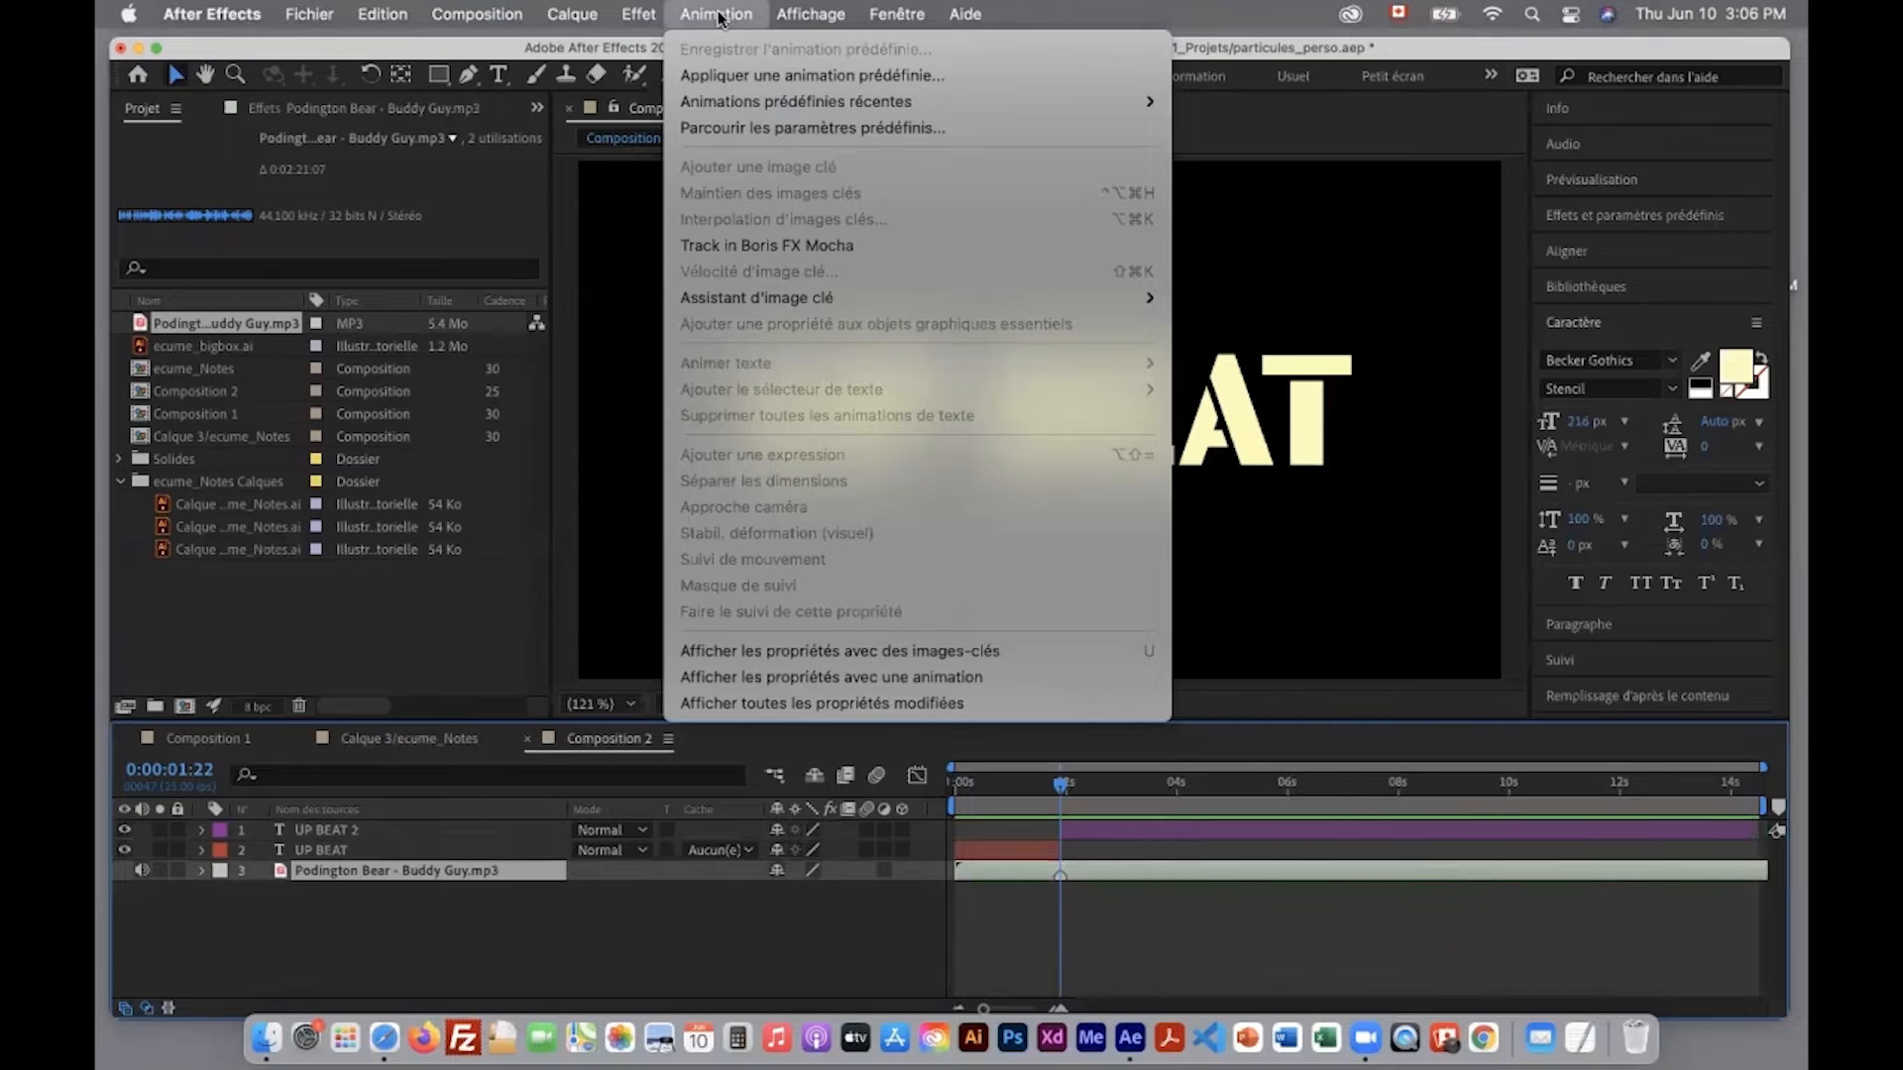
{"action": "mouse_move", "coordinate": [790, 305]}
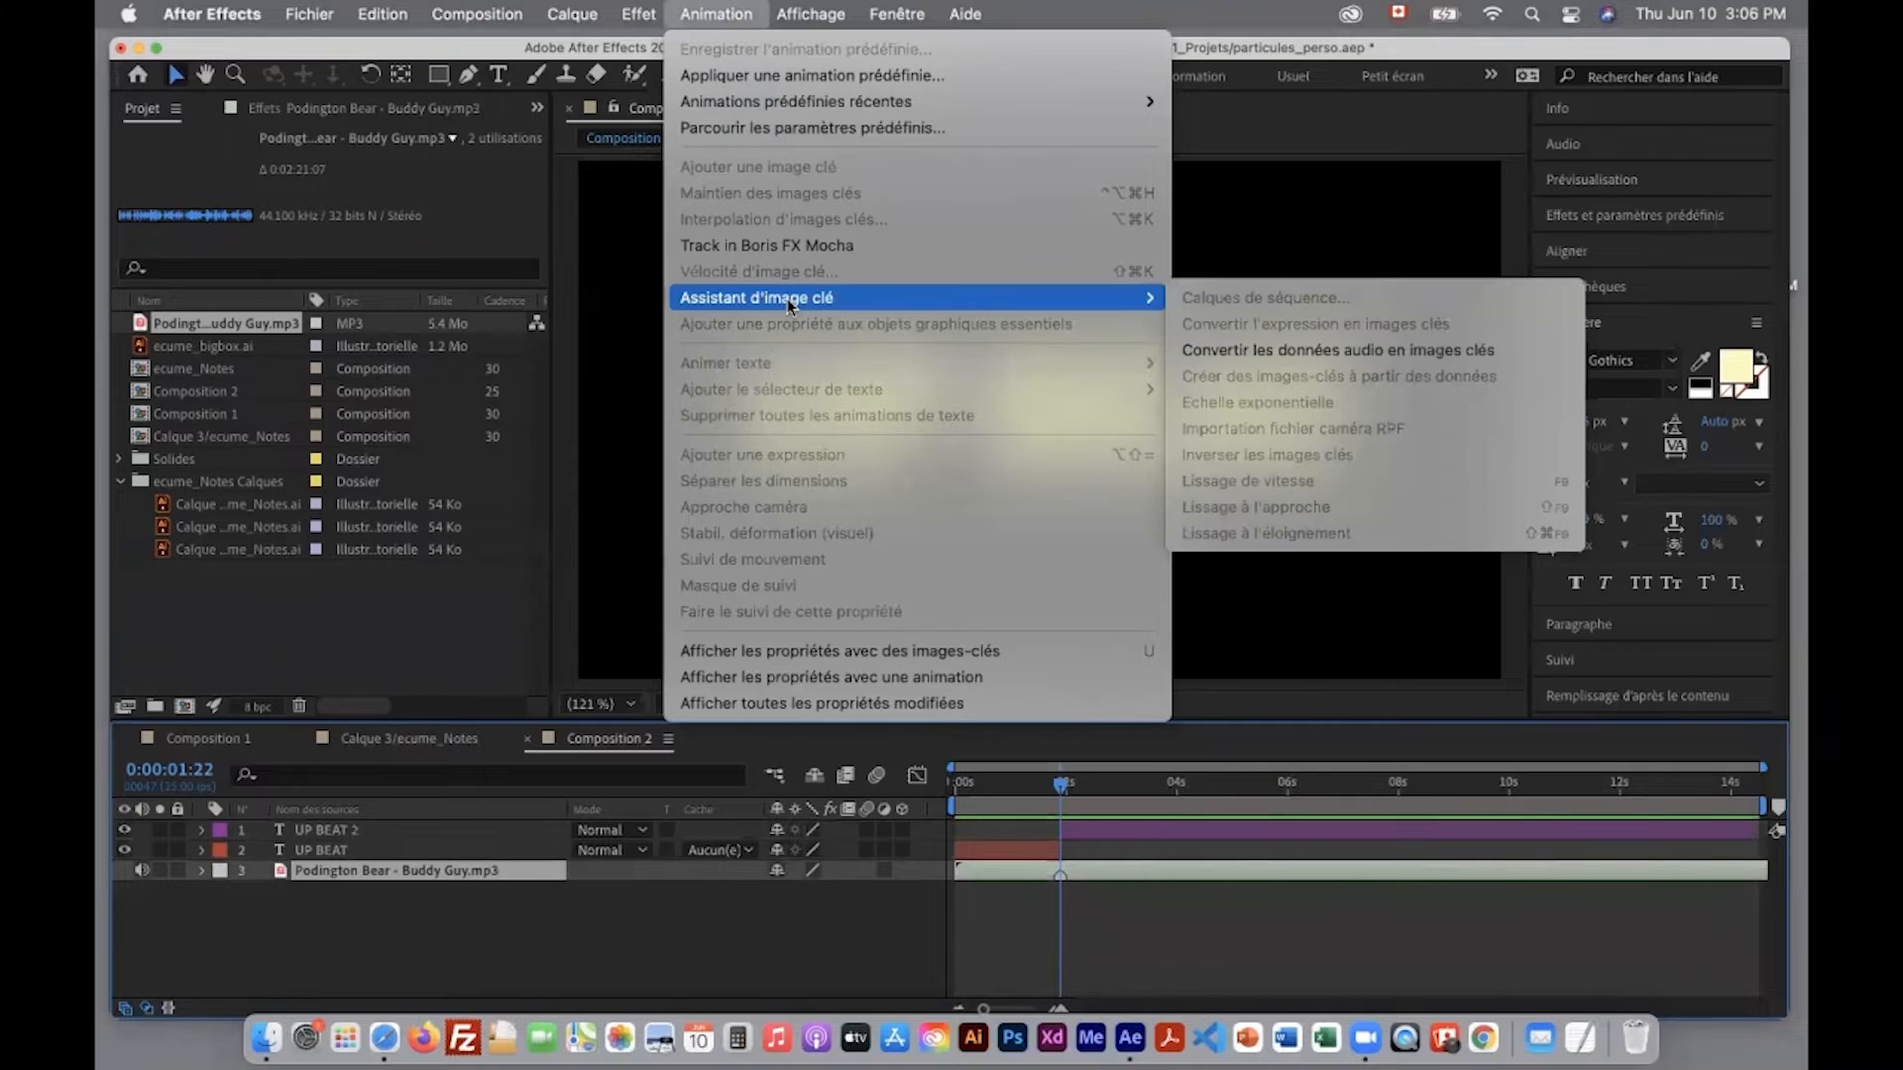
{"action": "left_click", "coordinate": [1321, 355]}
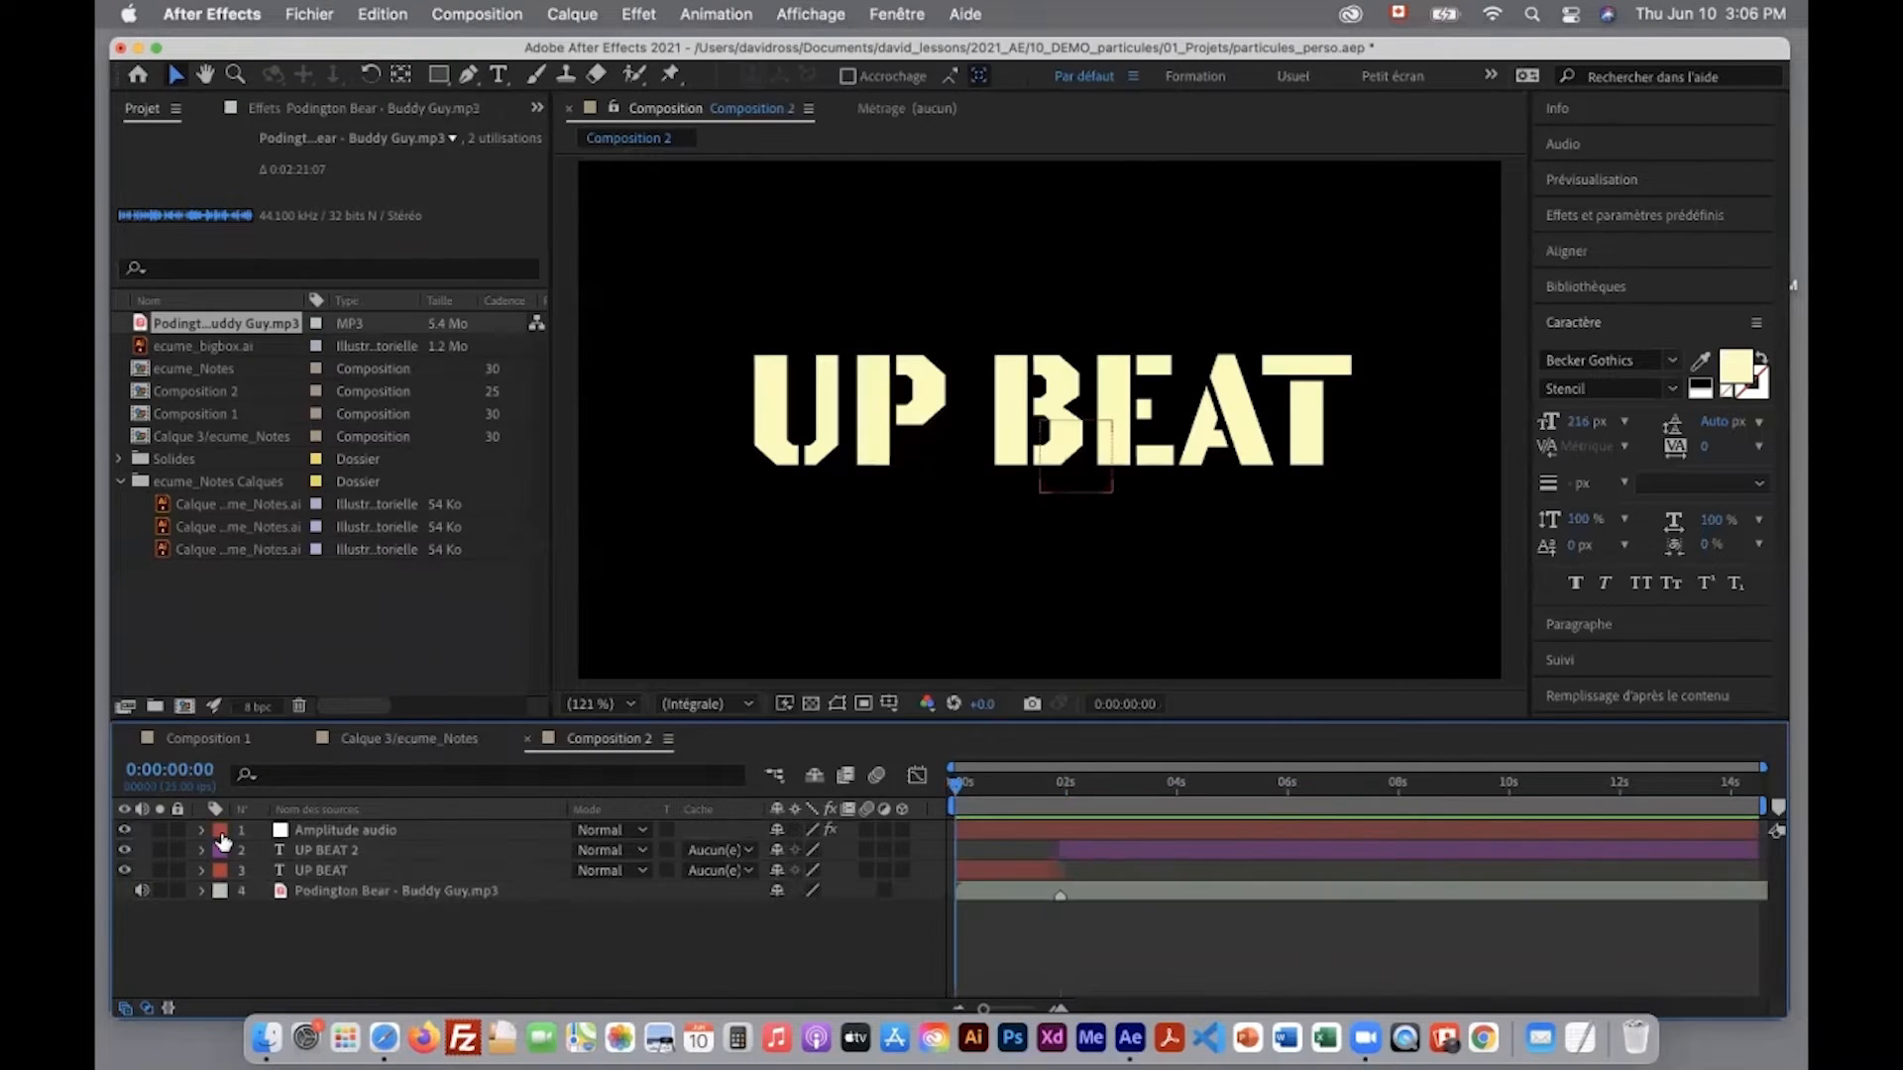
{"action": "left_click", "coordinate": [218, 830]}
{"action": "left_click", "coordinate": [252, 621]}
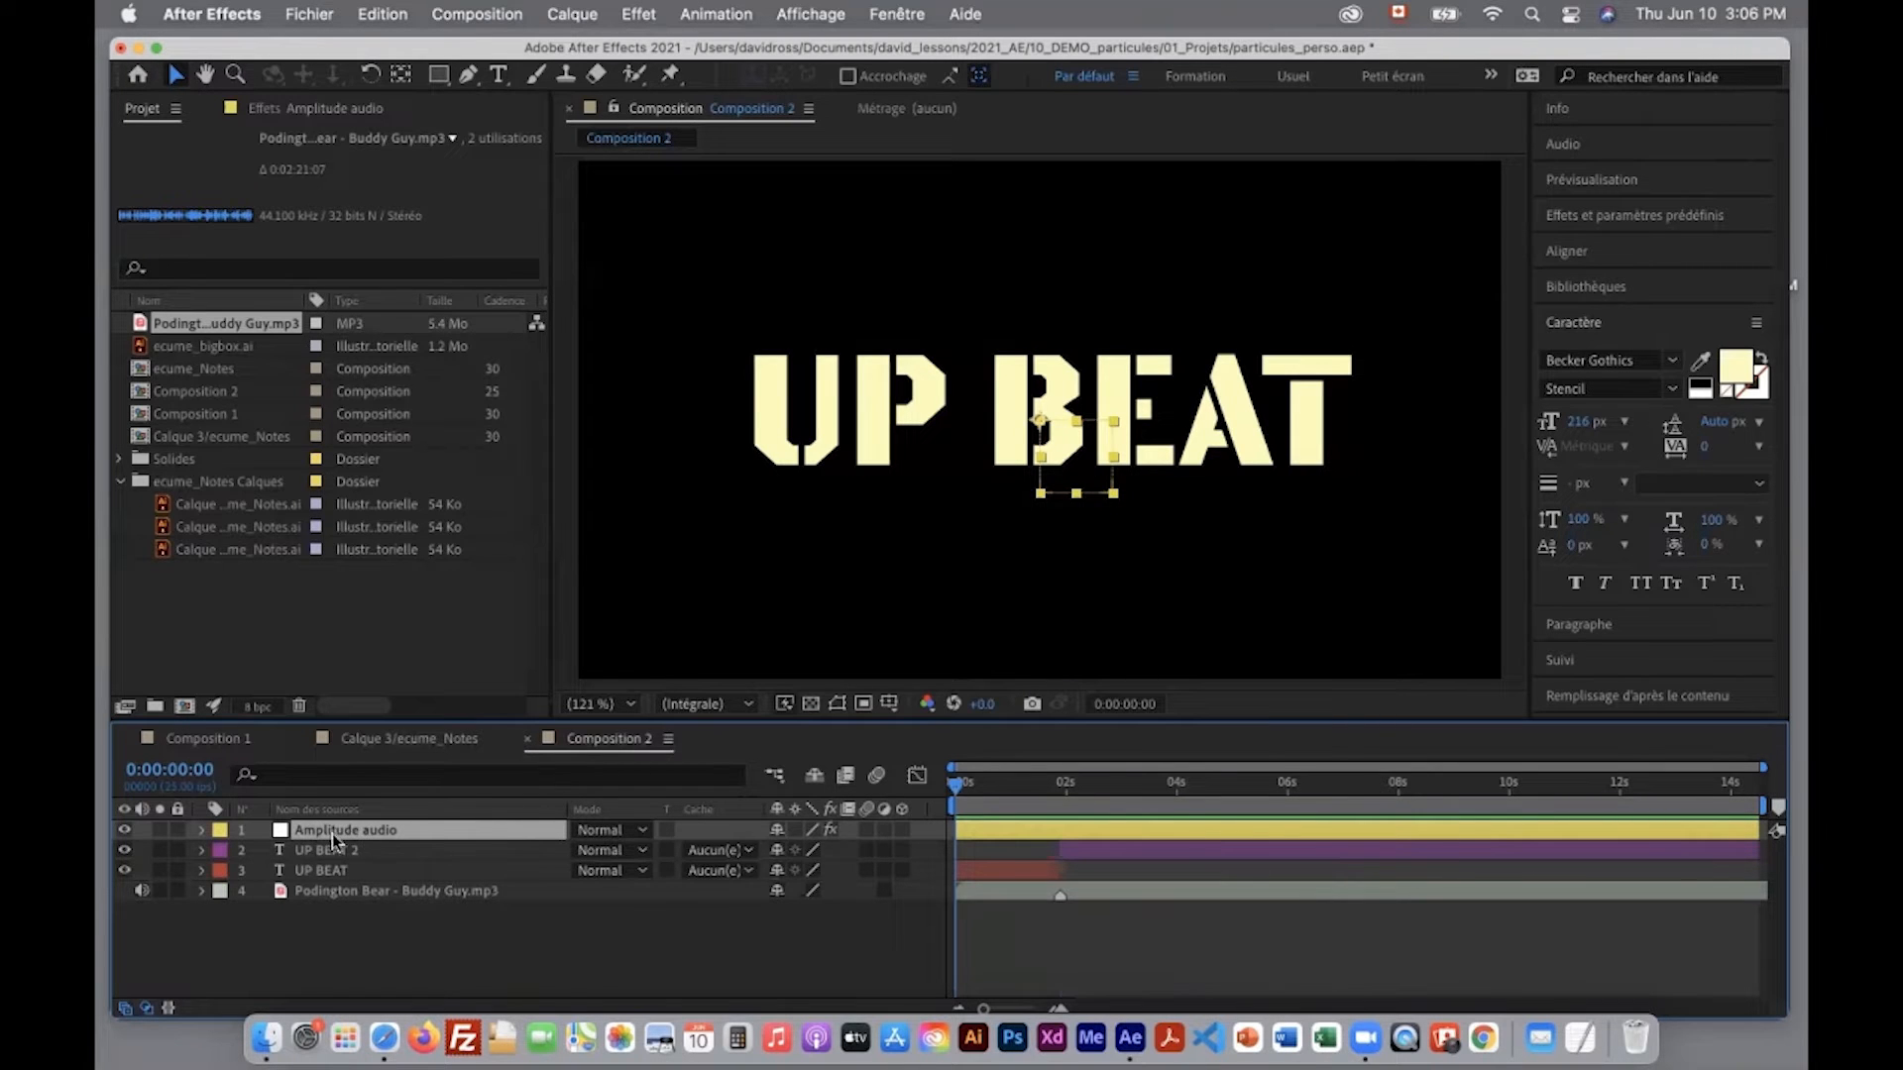
Step: Examine the left, right and both-channels effects on the audio amplitude layer, including the slider keyframes of both channels
{"action": "left_click", "coordinate": [201, 831]}
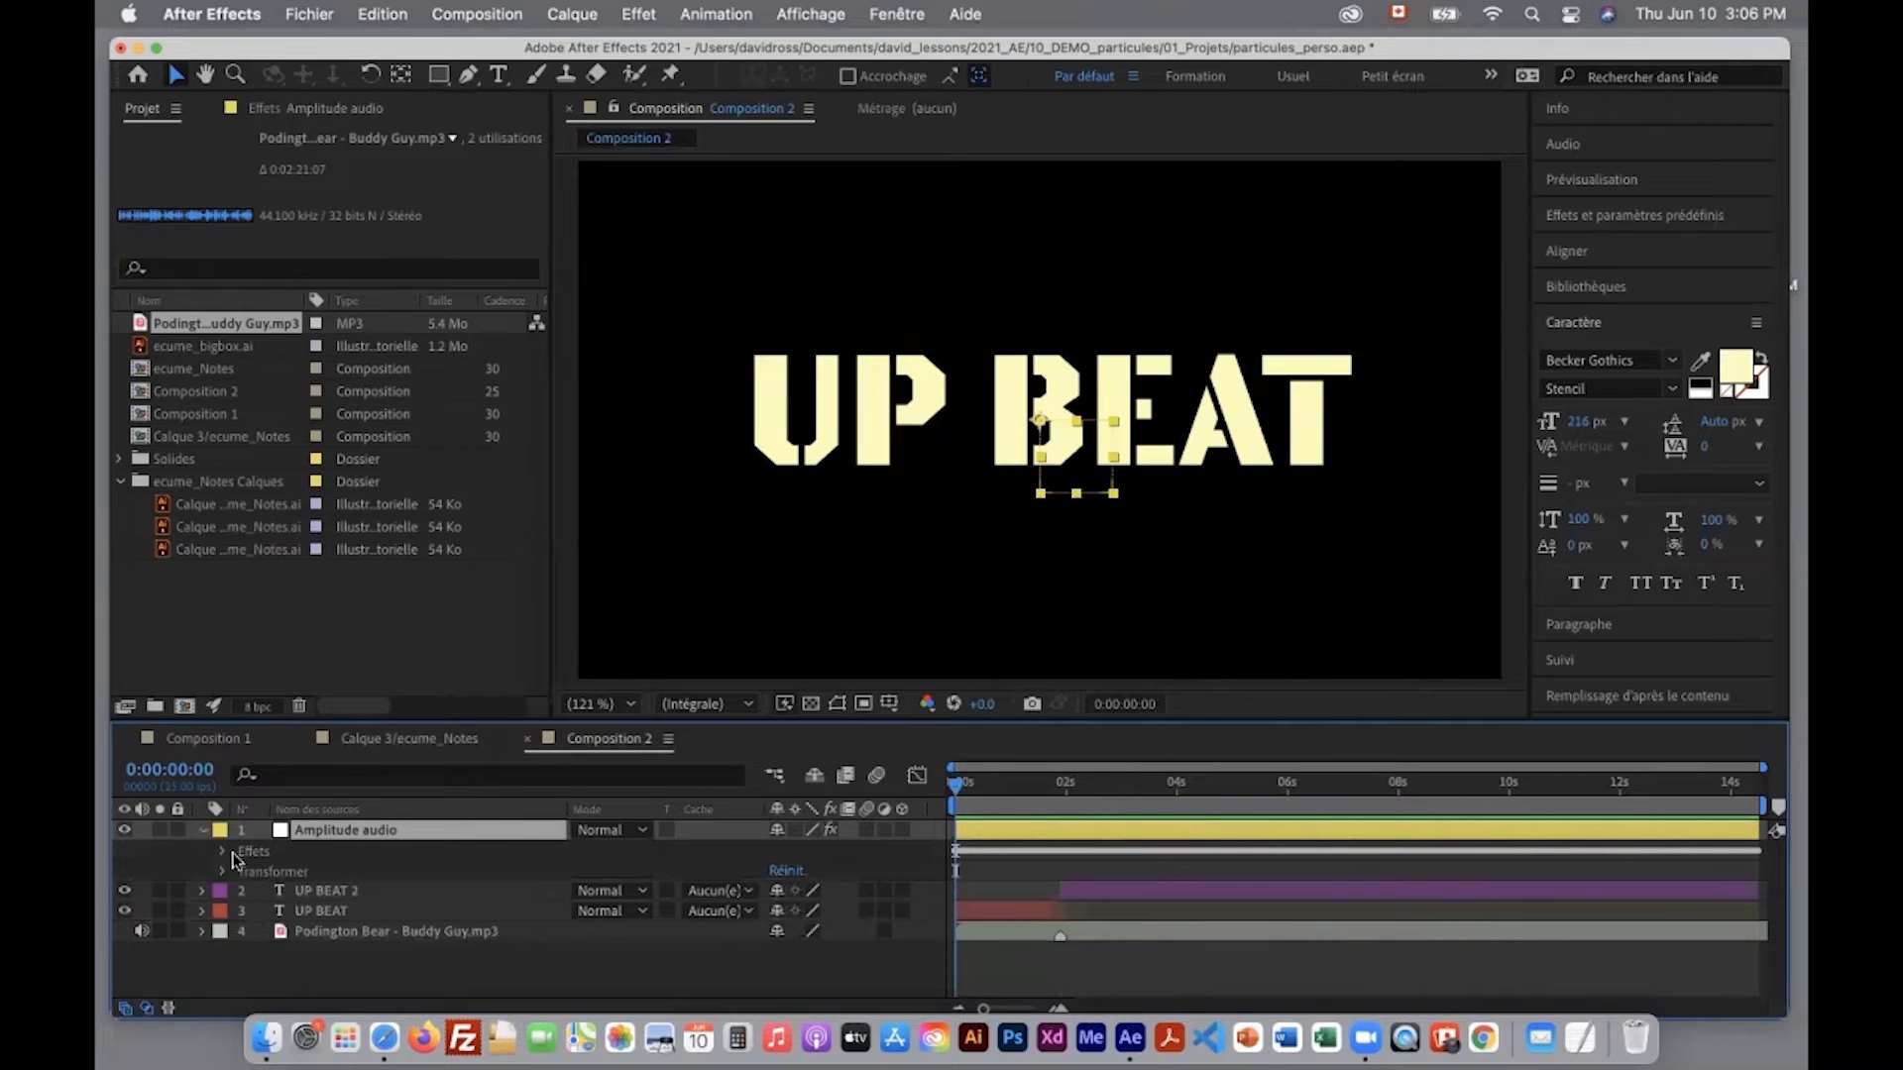
{"action": "left_click", "coordinate": [223, 852]}
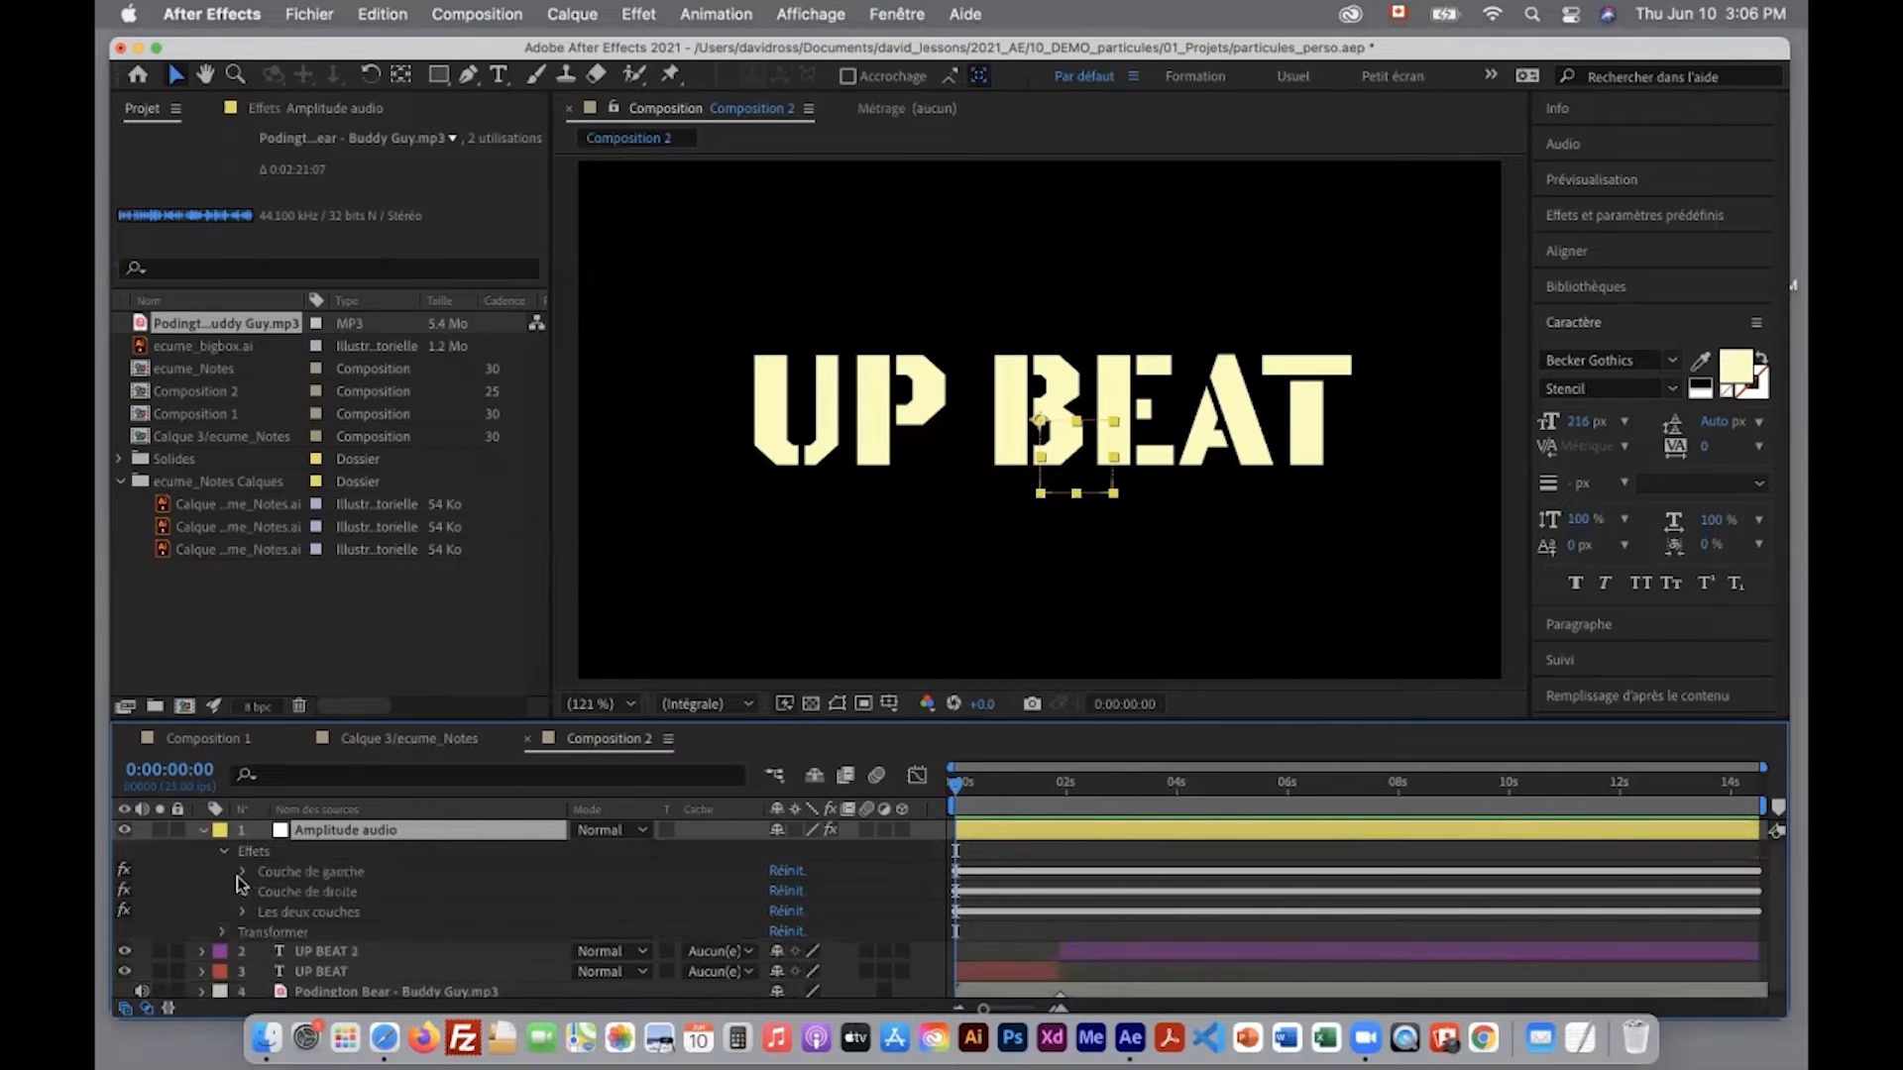
{"action": "left_click", "coordinate": [306, 876]}
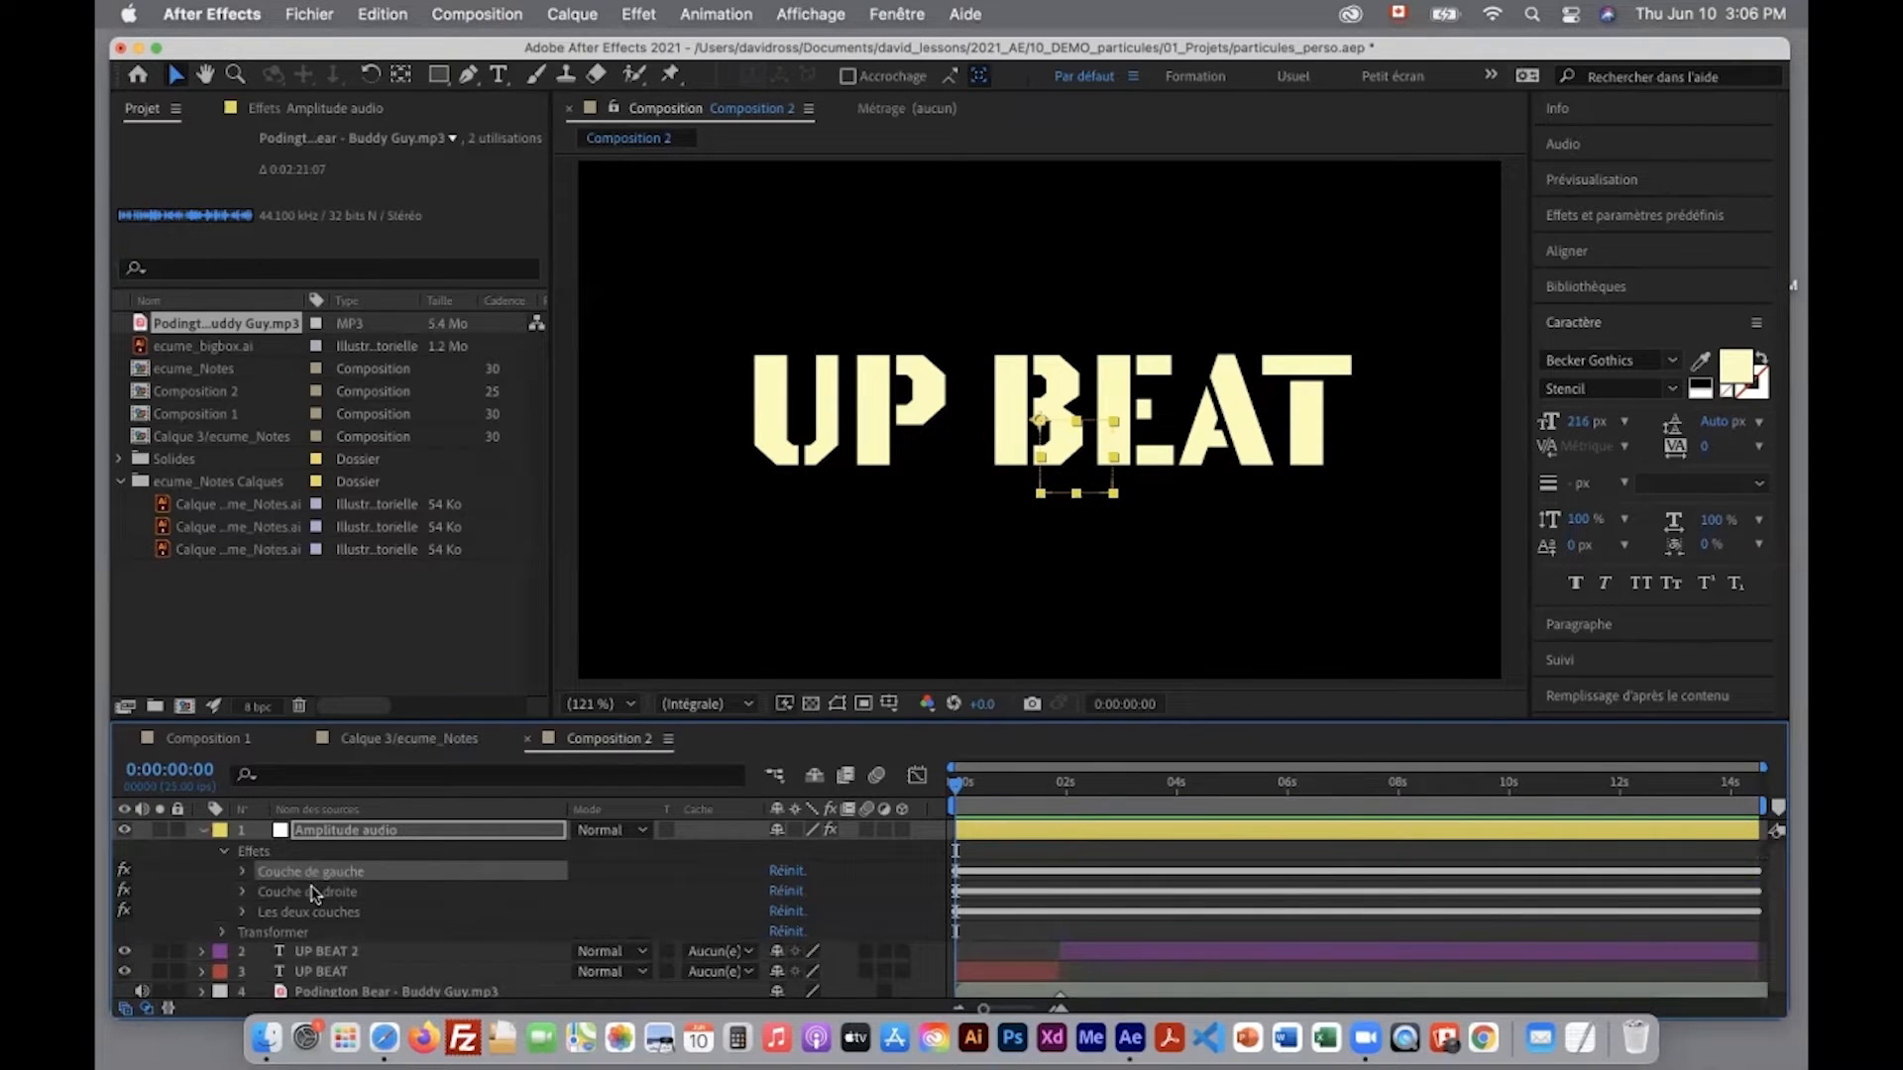
{"action": "left_click", "coordinate": [313, 892]}
{"action": "left_click", "coordinate": [322, 914]}
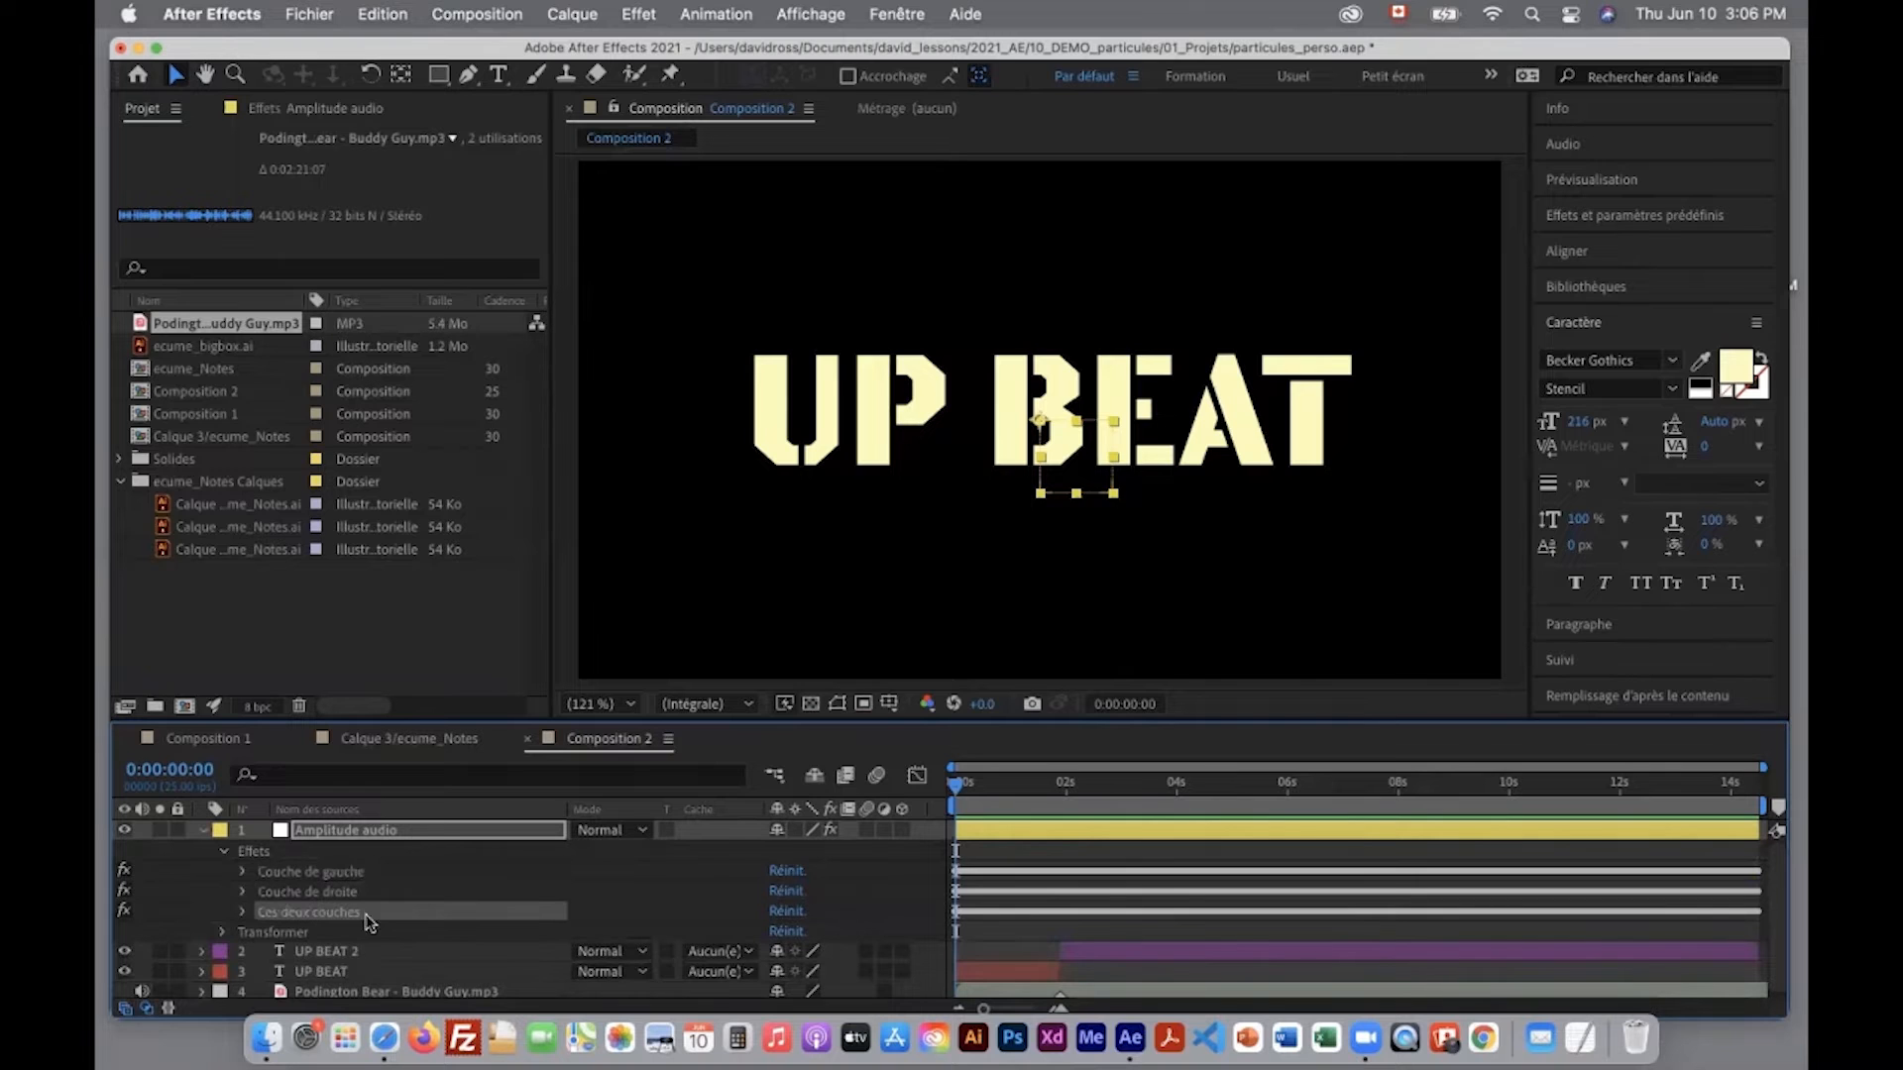
{"action": "left_click", "coordinate": [244, 913]}
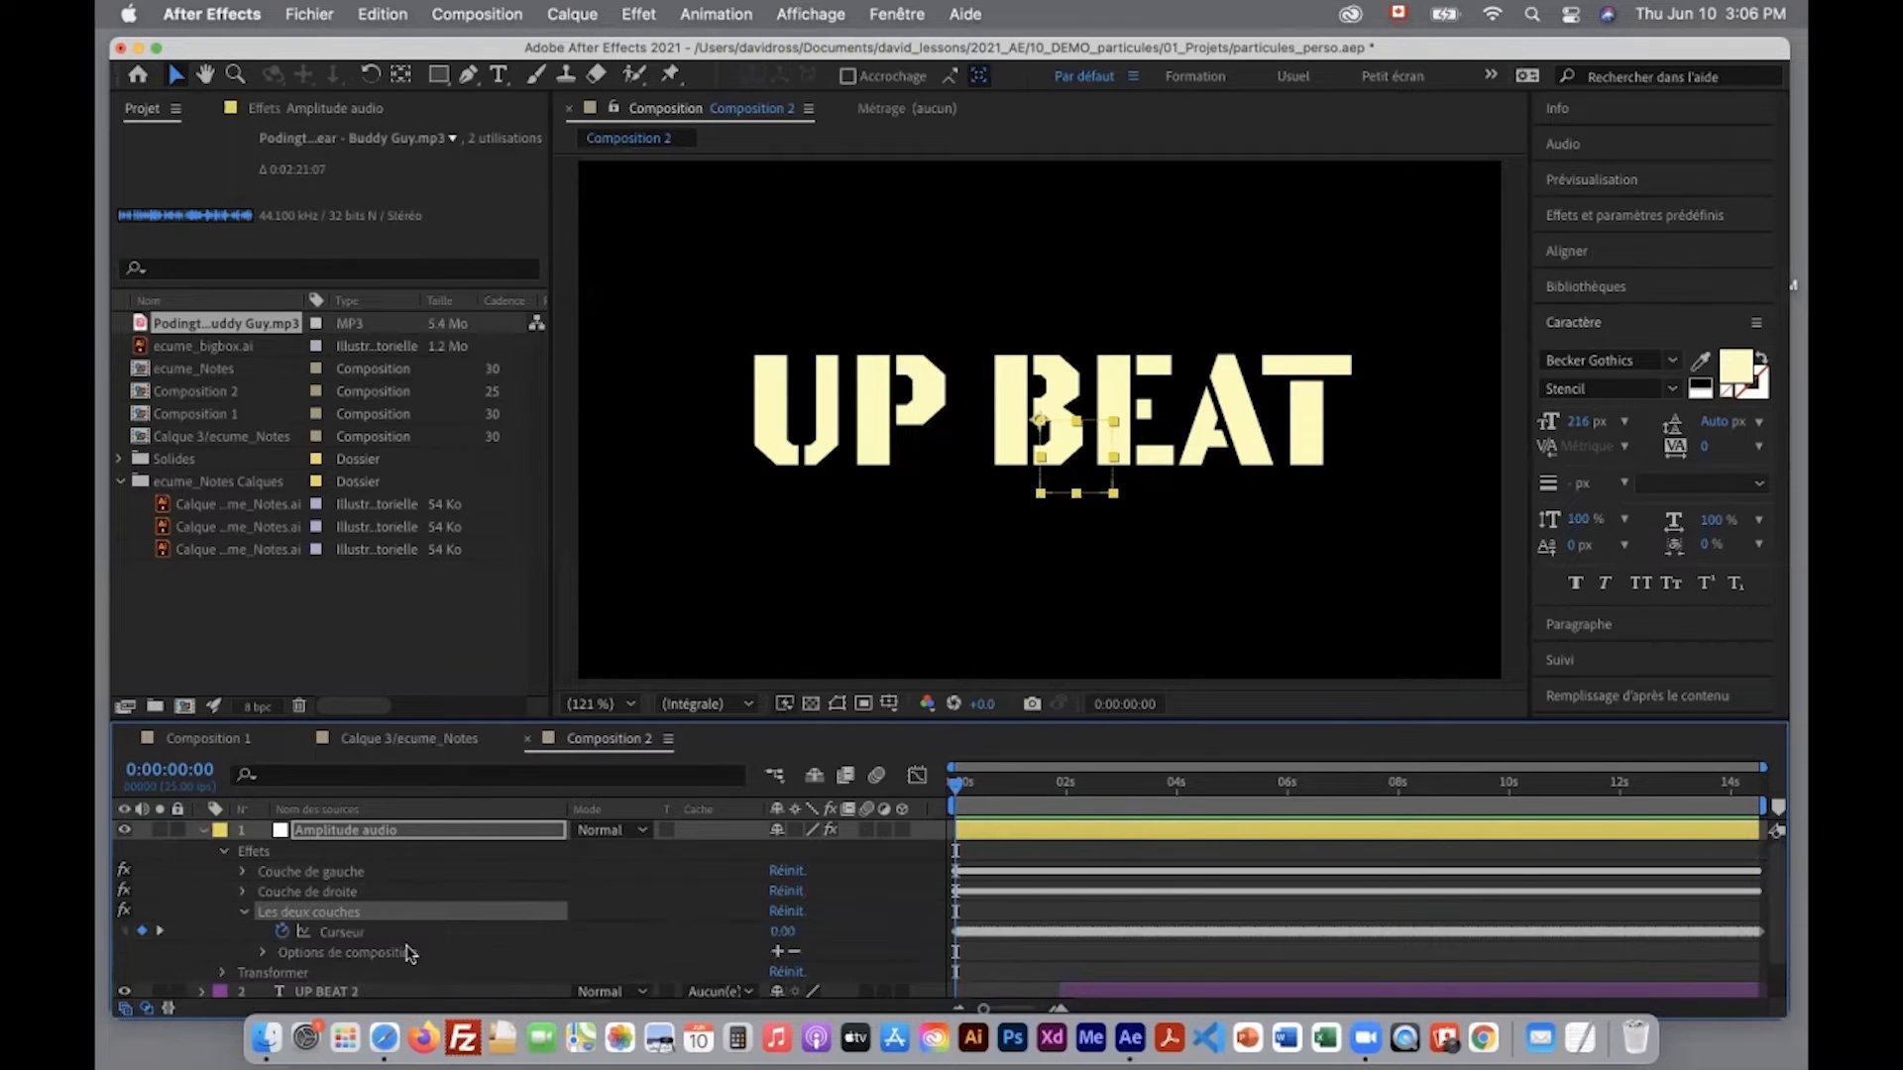
{"action": "left_click", "coordinate": [347, 941]}
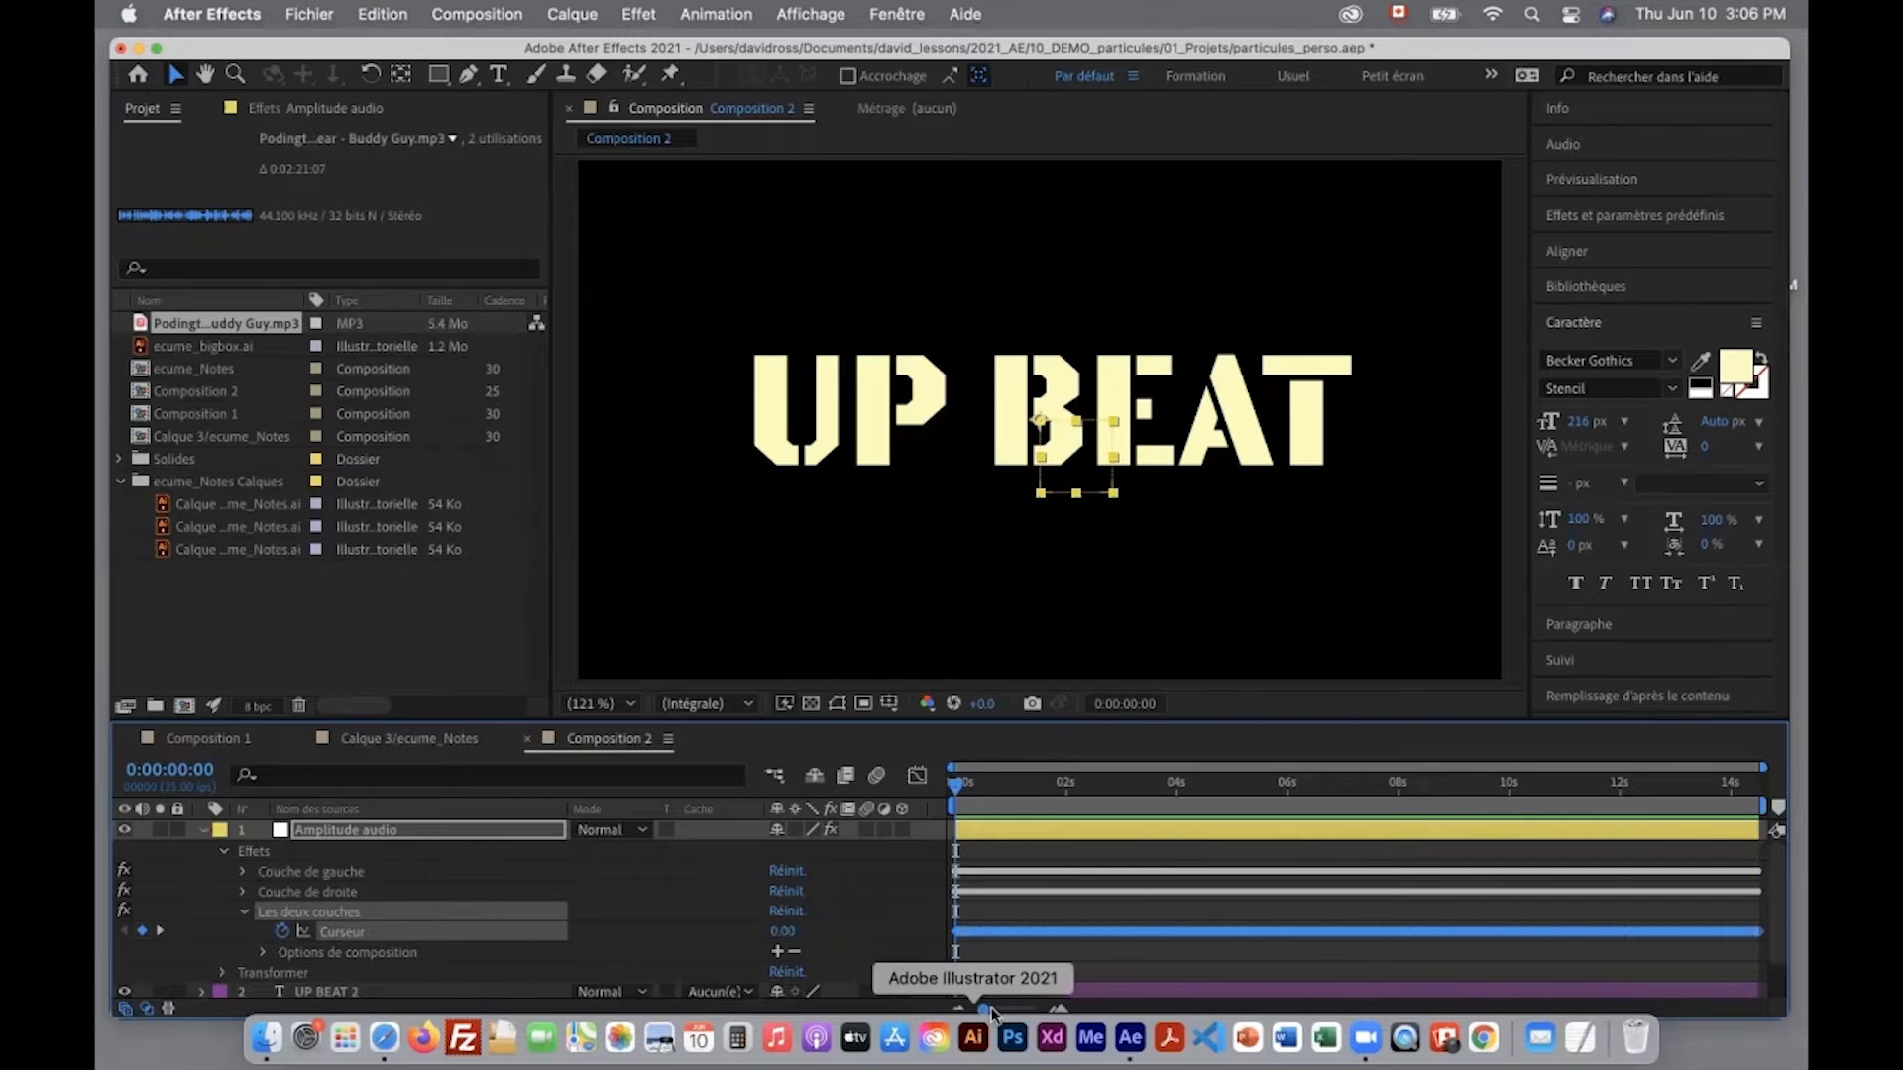
{"action": "left_click_drag", "start_coordinate": [986, 1007], "coordinate": [1022, 1008]}
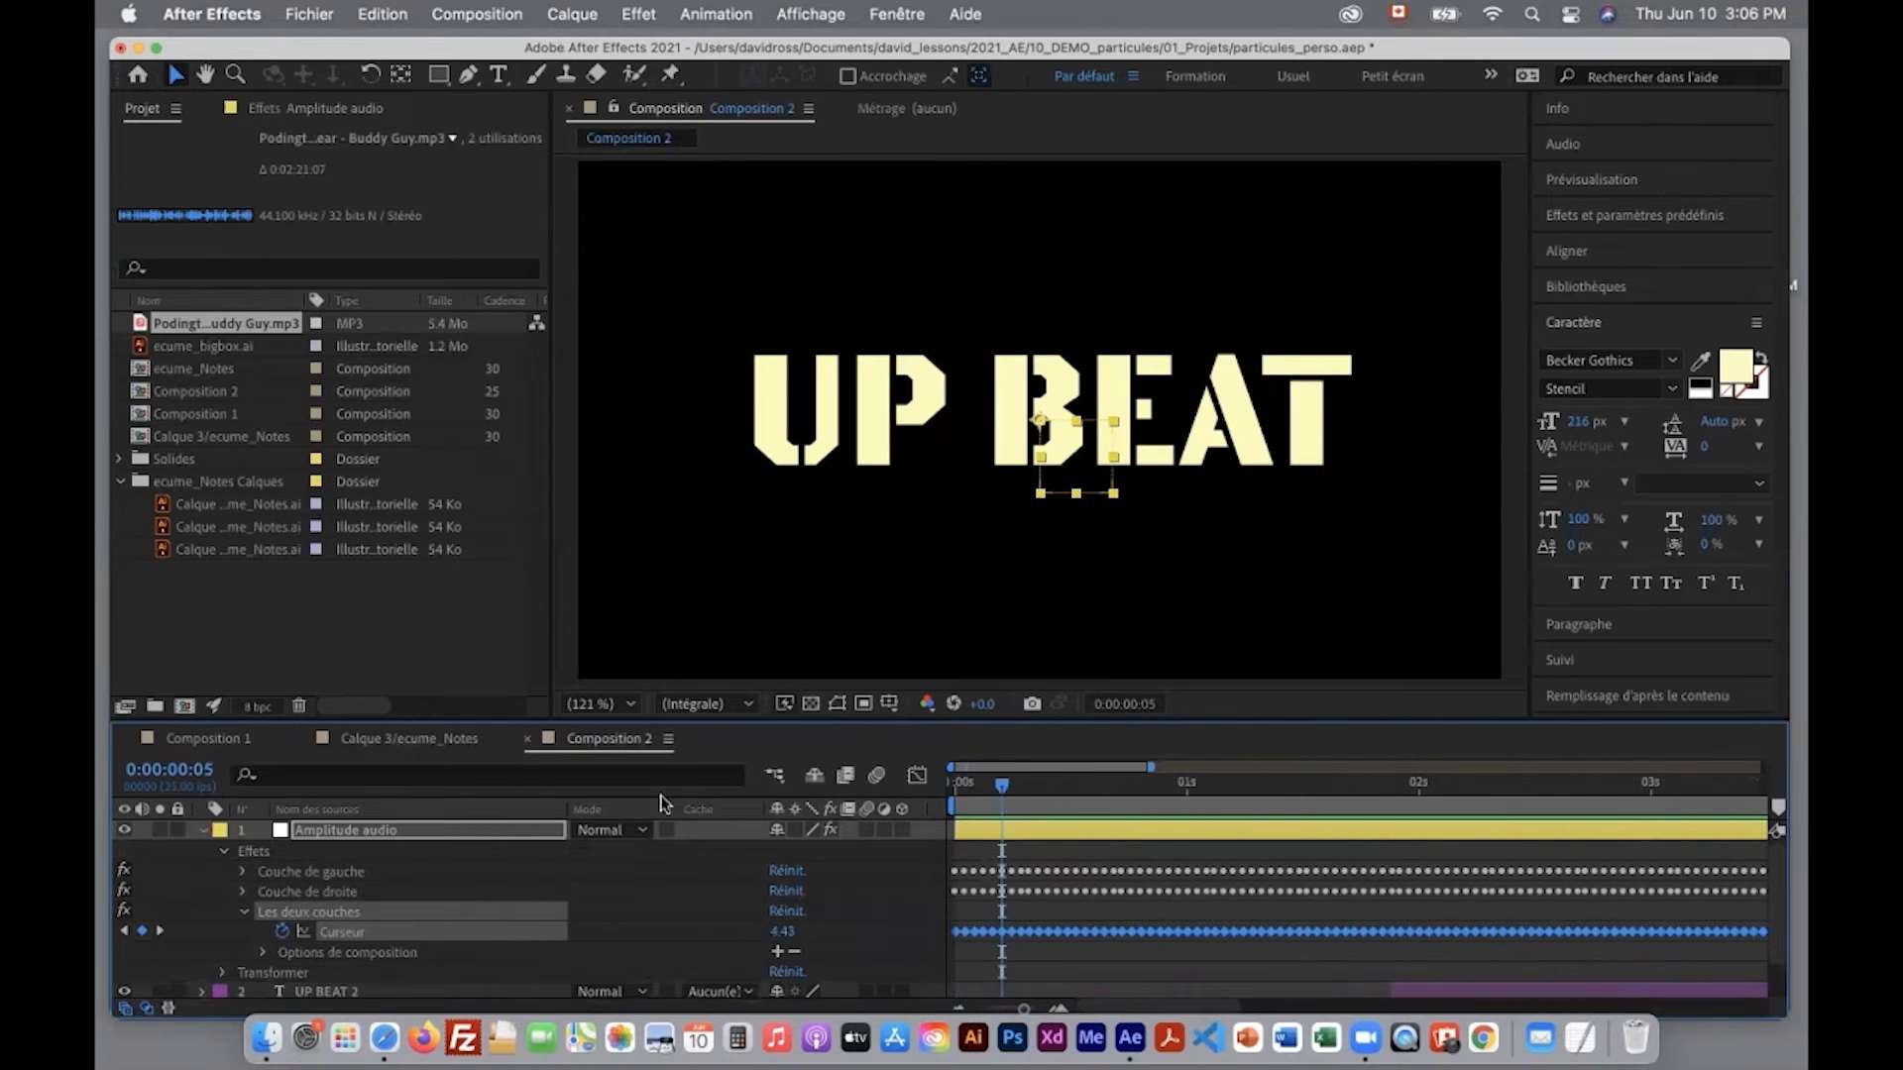
{"action": "left_click", "coordinate": [243, 914]}
{"action": "left_click", "coordinate": [203, 831]}
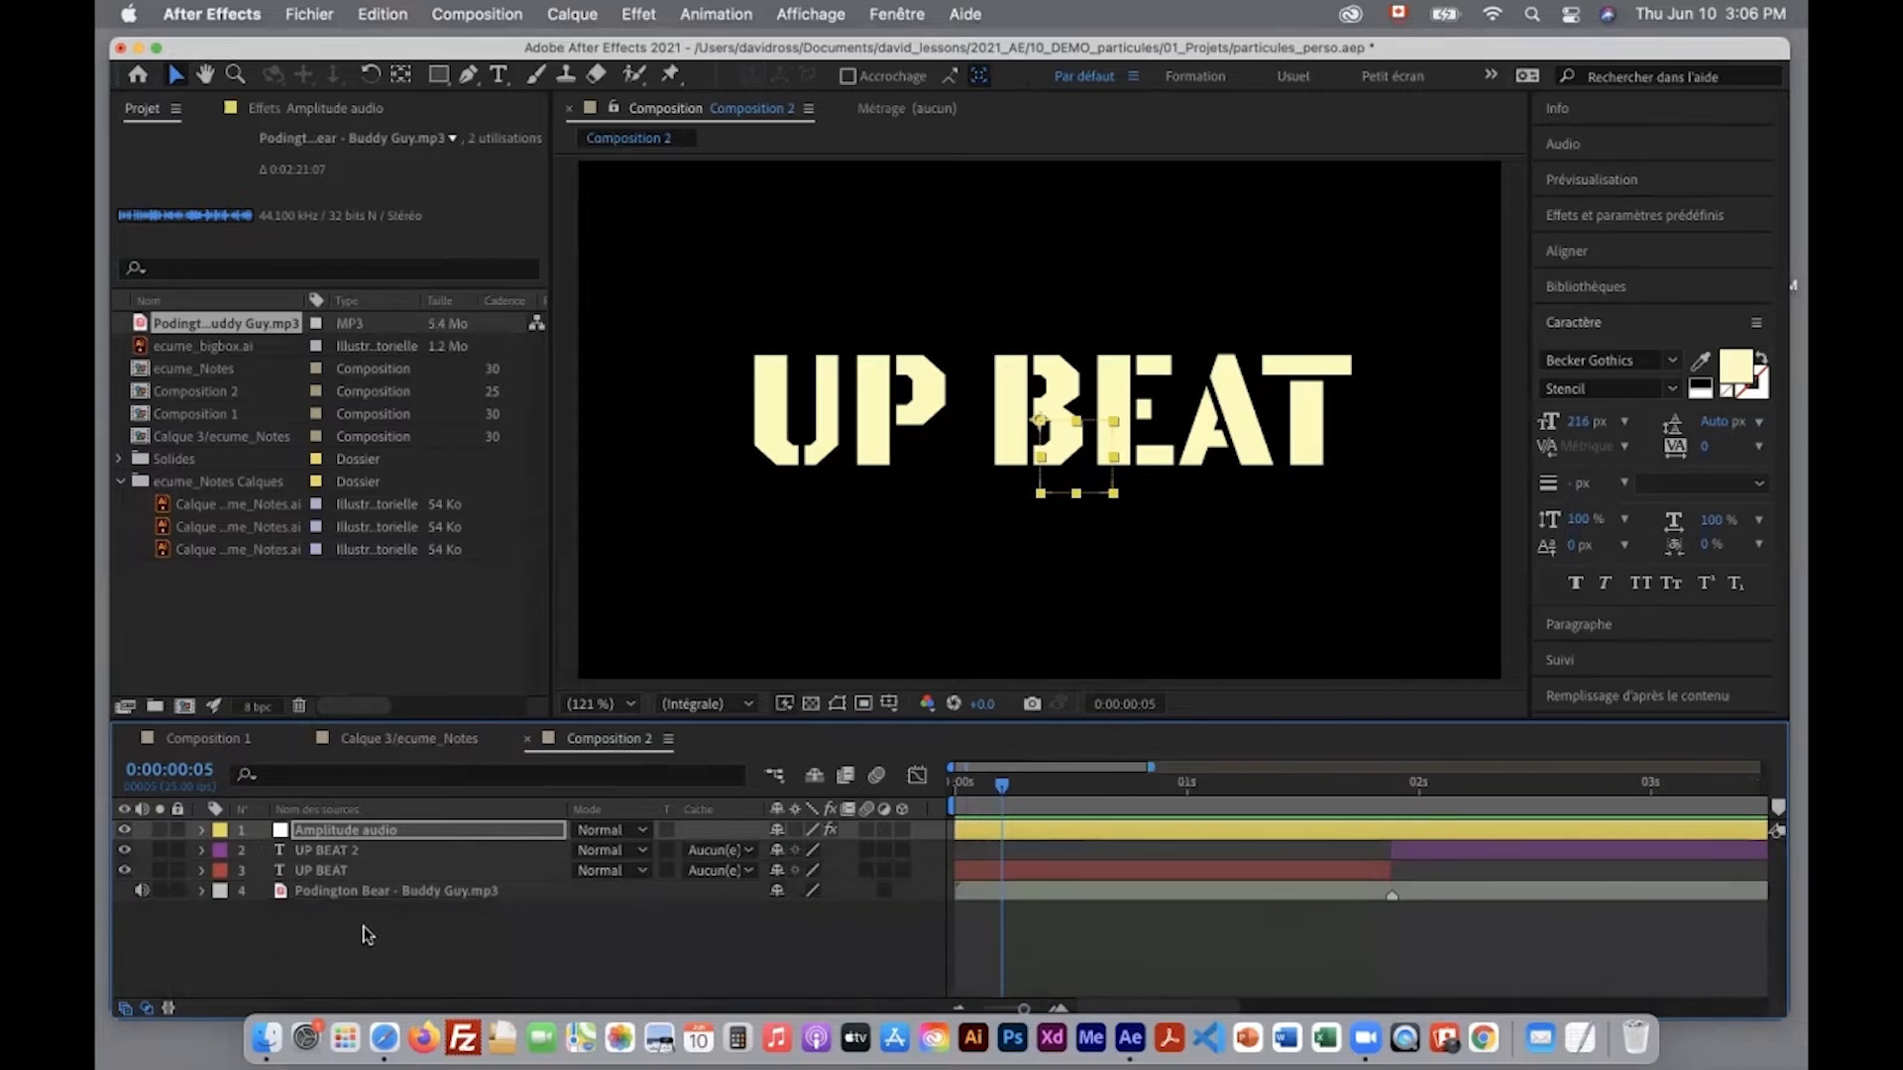
Step: Compare the MP3 layer's waveform with the marker position at 0:00:01:22, and collapse the layer
{"action": "left_click", "coordinate": [367, 891]}
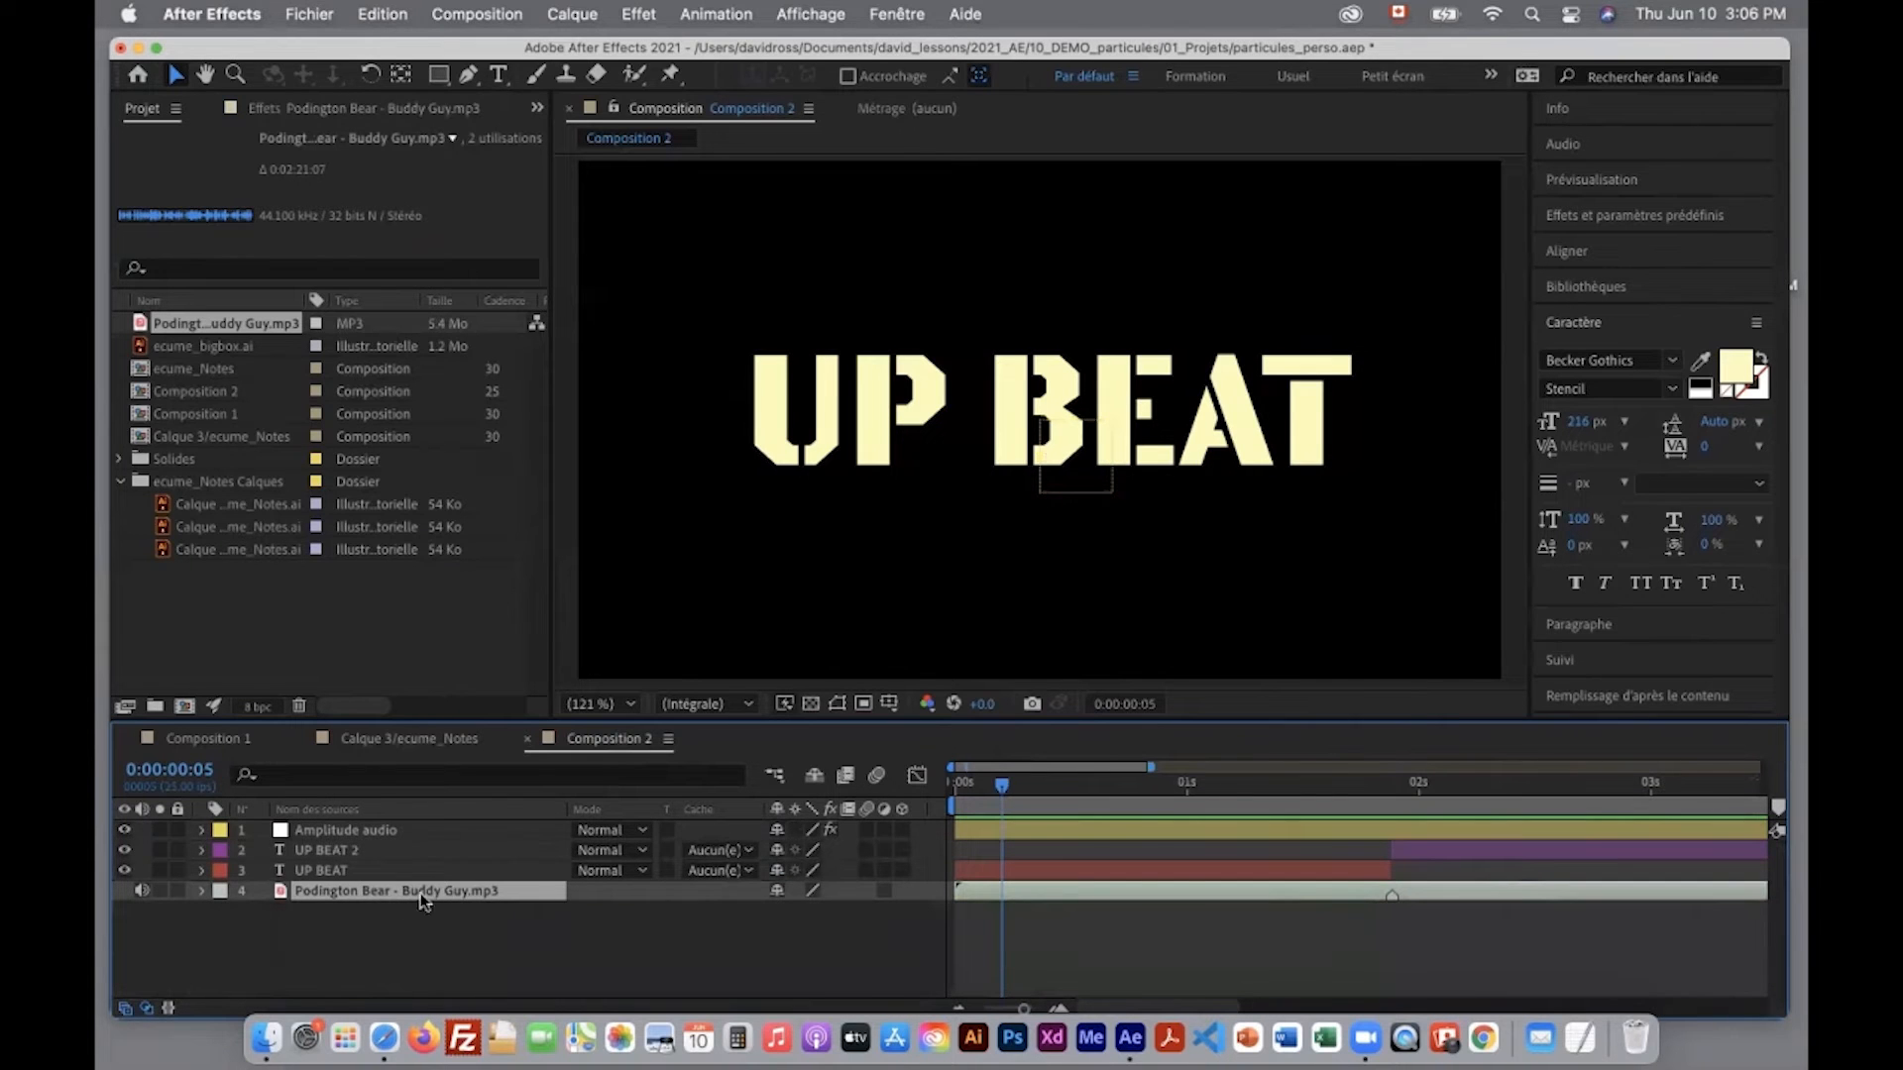
{"action": "key", "text": "l"}
{"action": "key", "text": "l"}
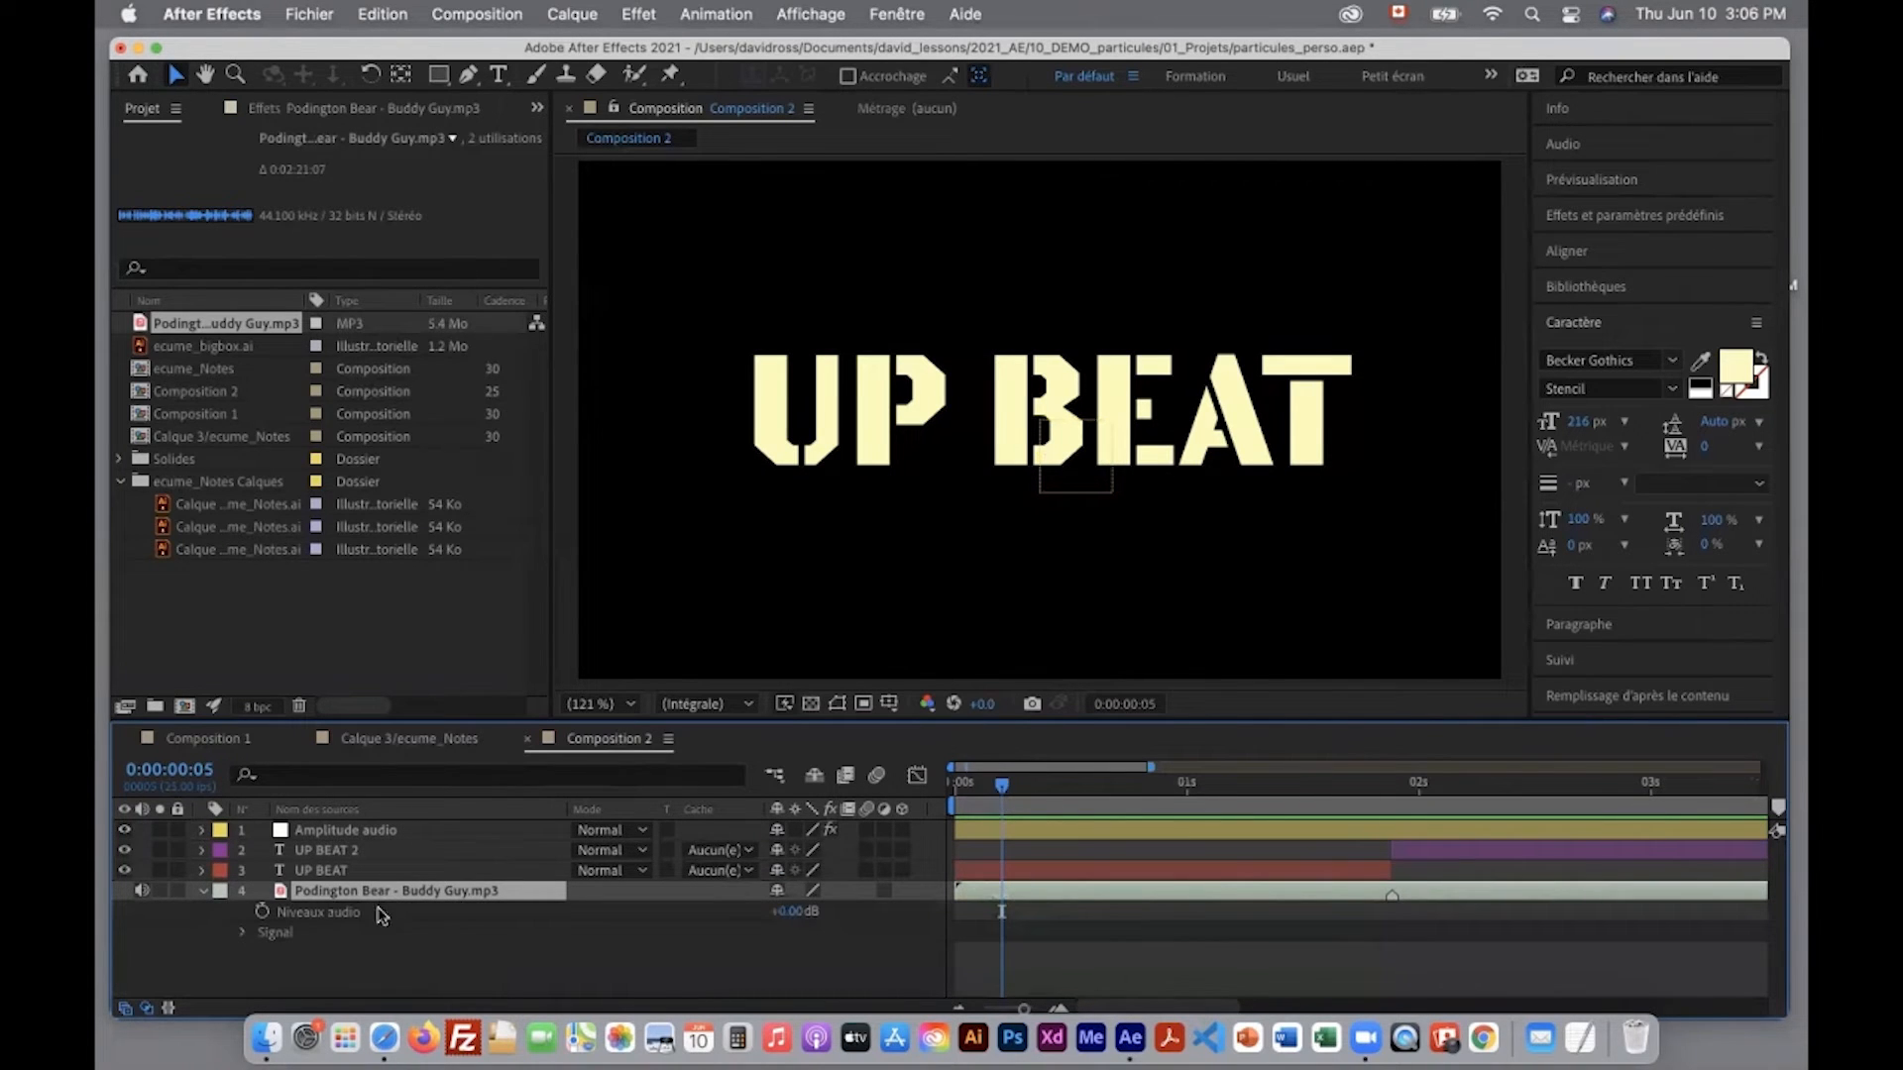
{"action": "left_click", "coordinate": [243, 934]}
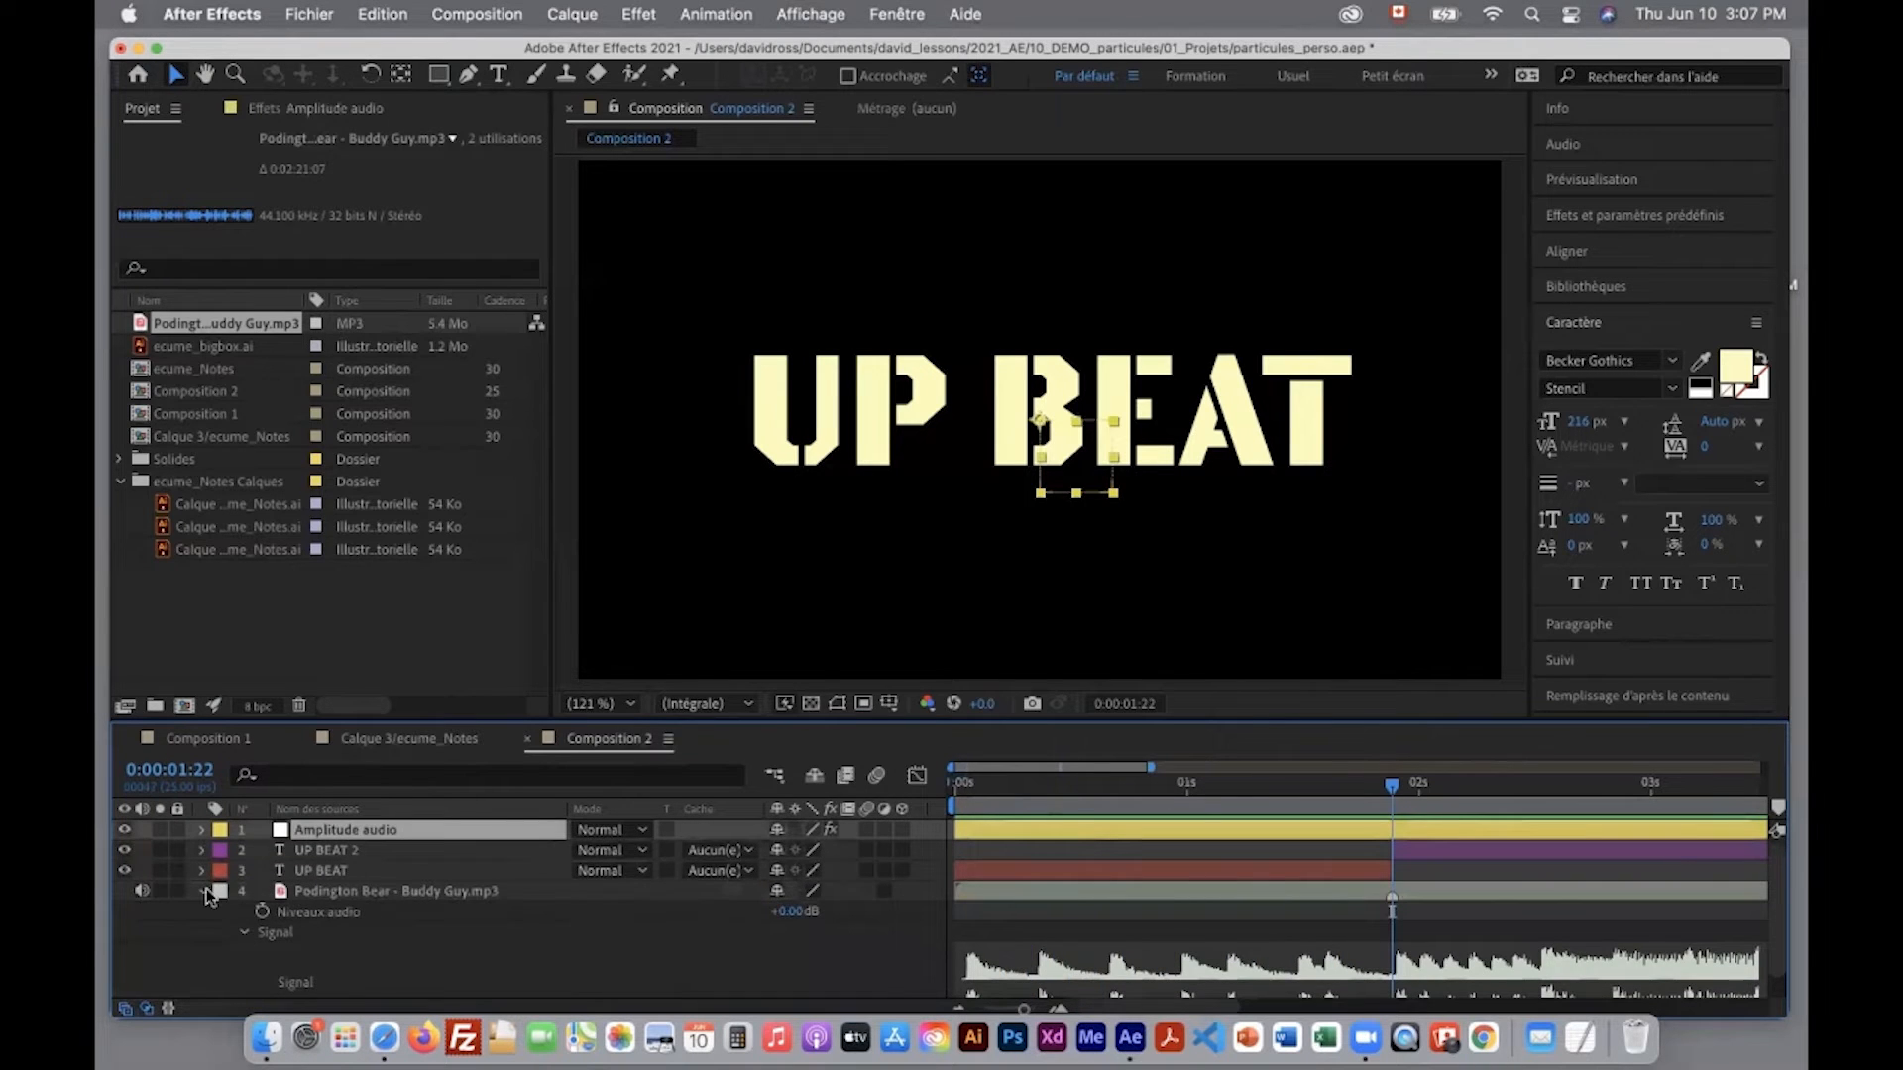
{"action": "left_click", "coordinate": [206, 890]}
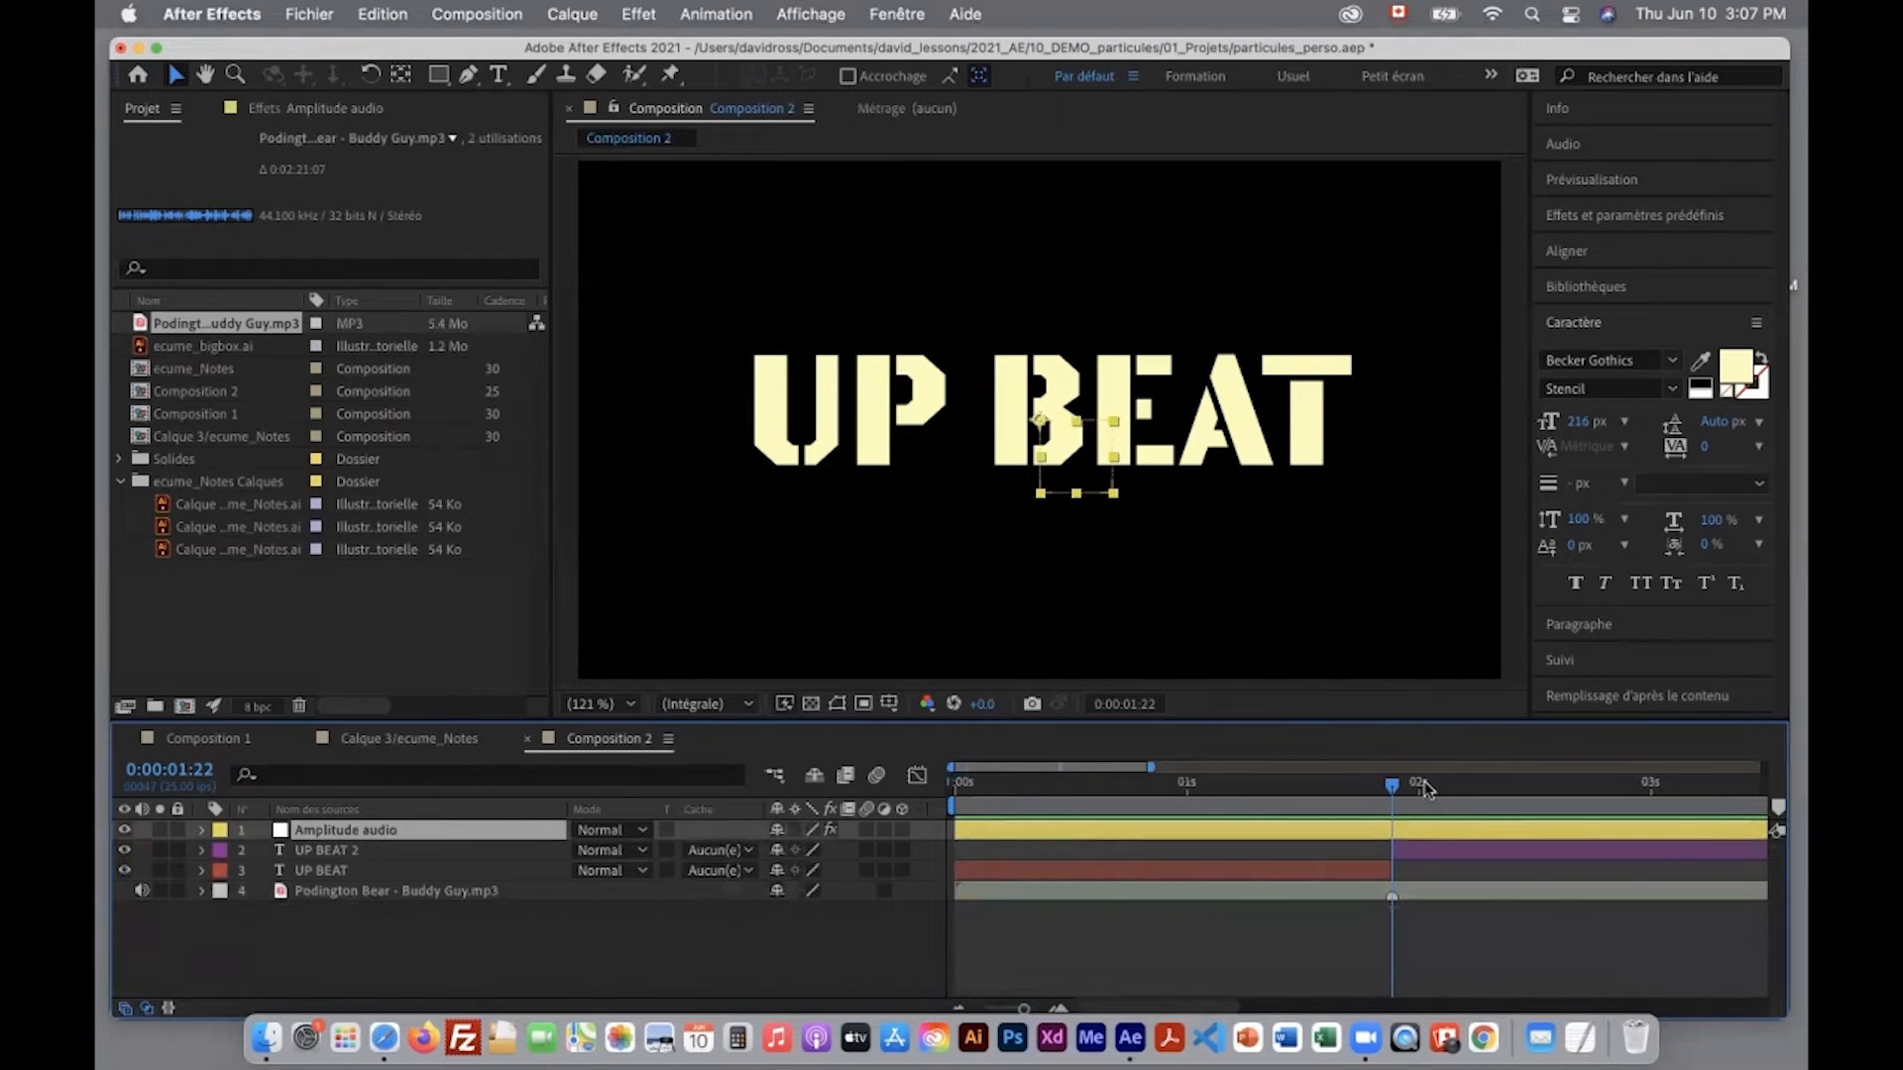
Step: Reveal the scale property of the UP BEAT 2 layer and enable an expression on it
{"action": "left_click_drag", "start_coordinate": [1399, 791], "coordinate": [1456, 793]}
{"action": "left_click", "coordinate": [409, 860]}
{"action": "key", "text": "i"}
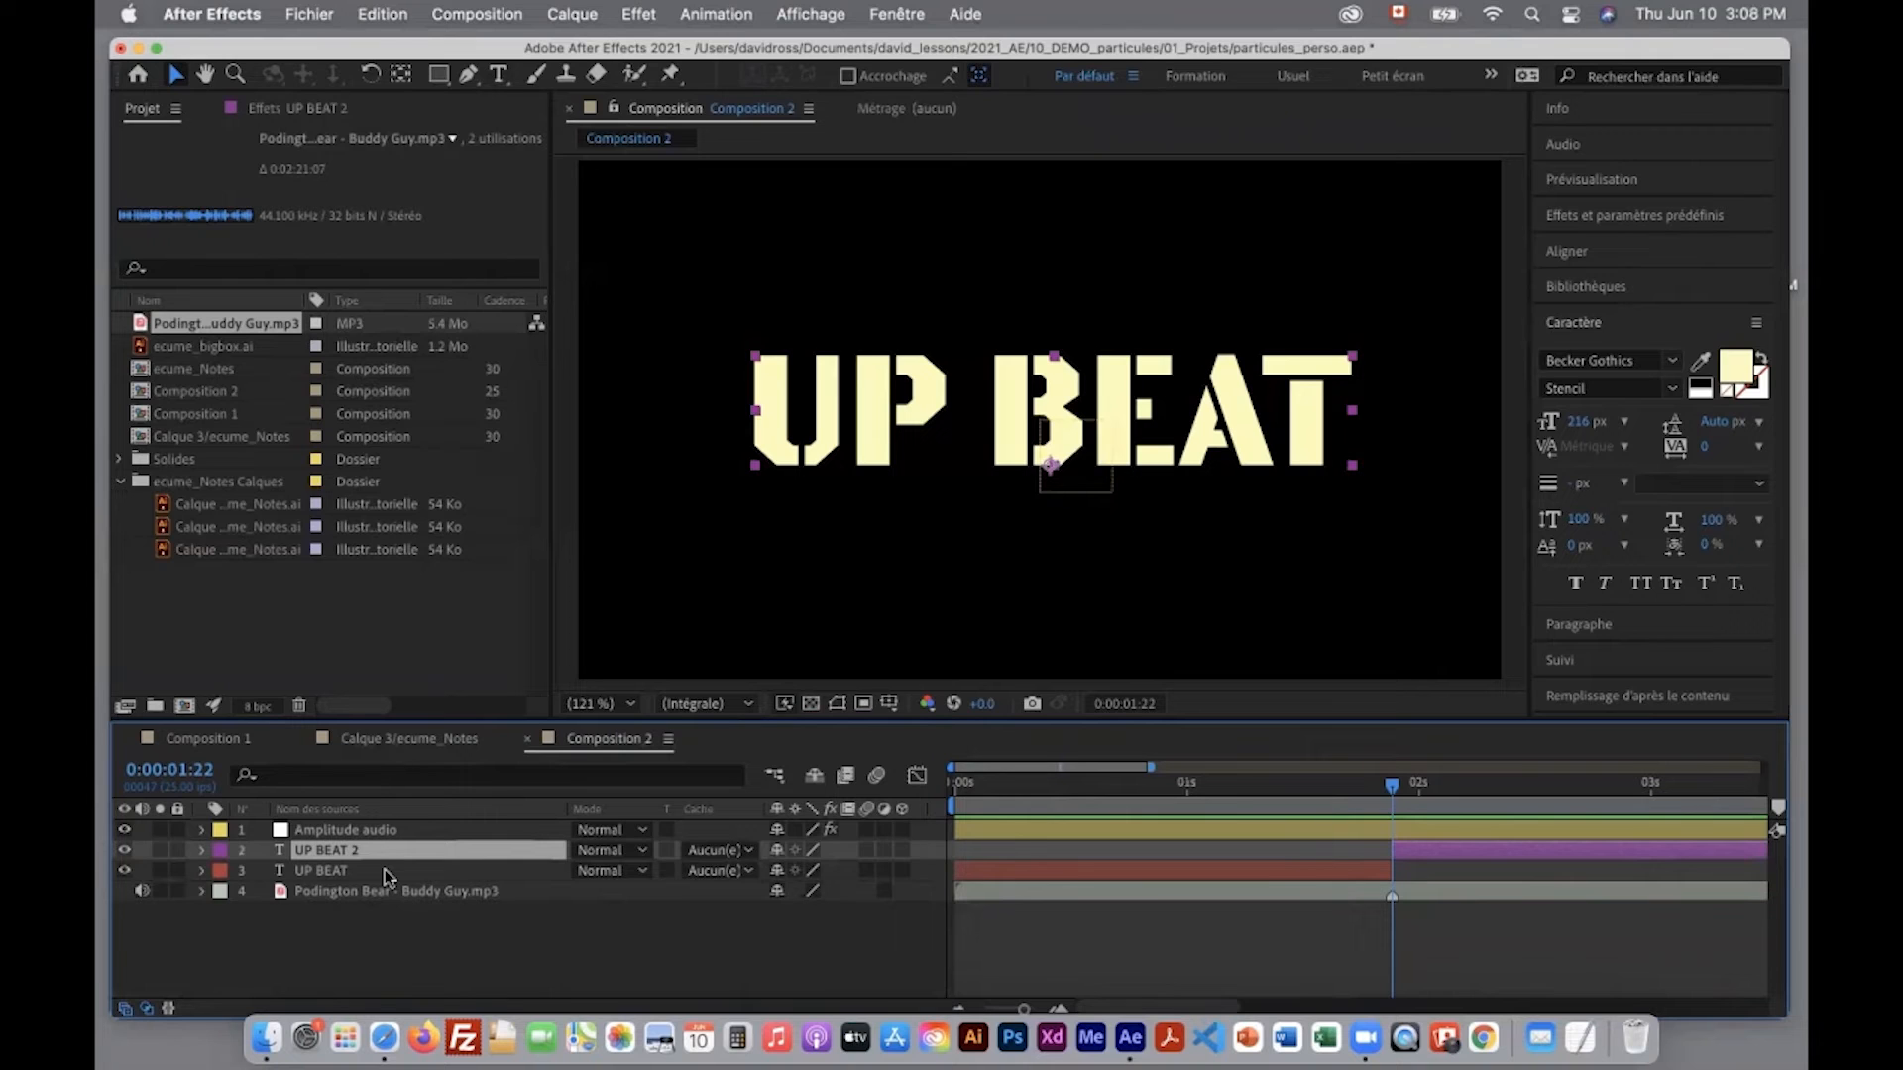
{"action": "key", "text": "s"}
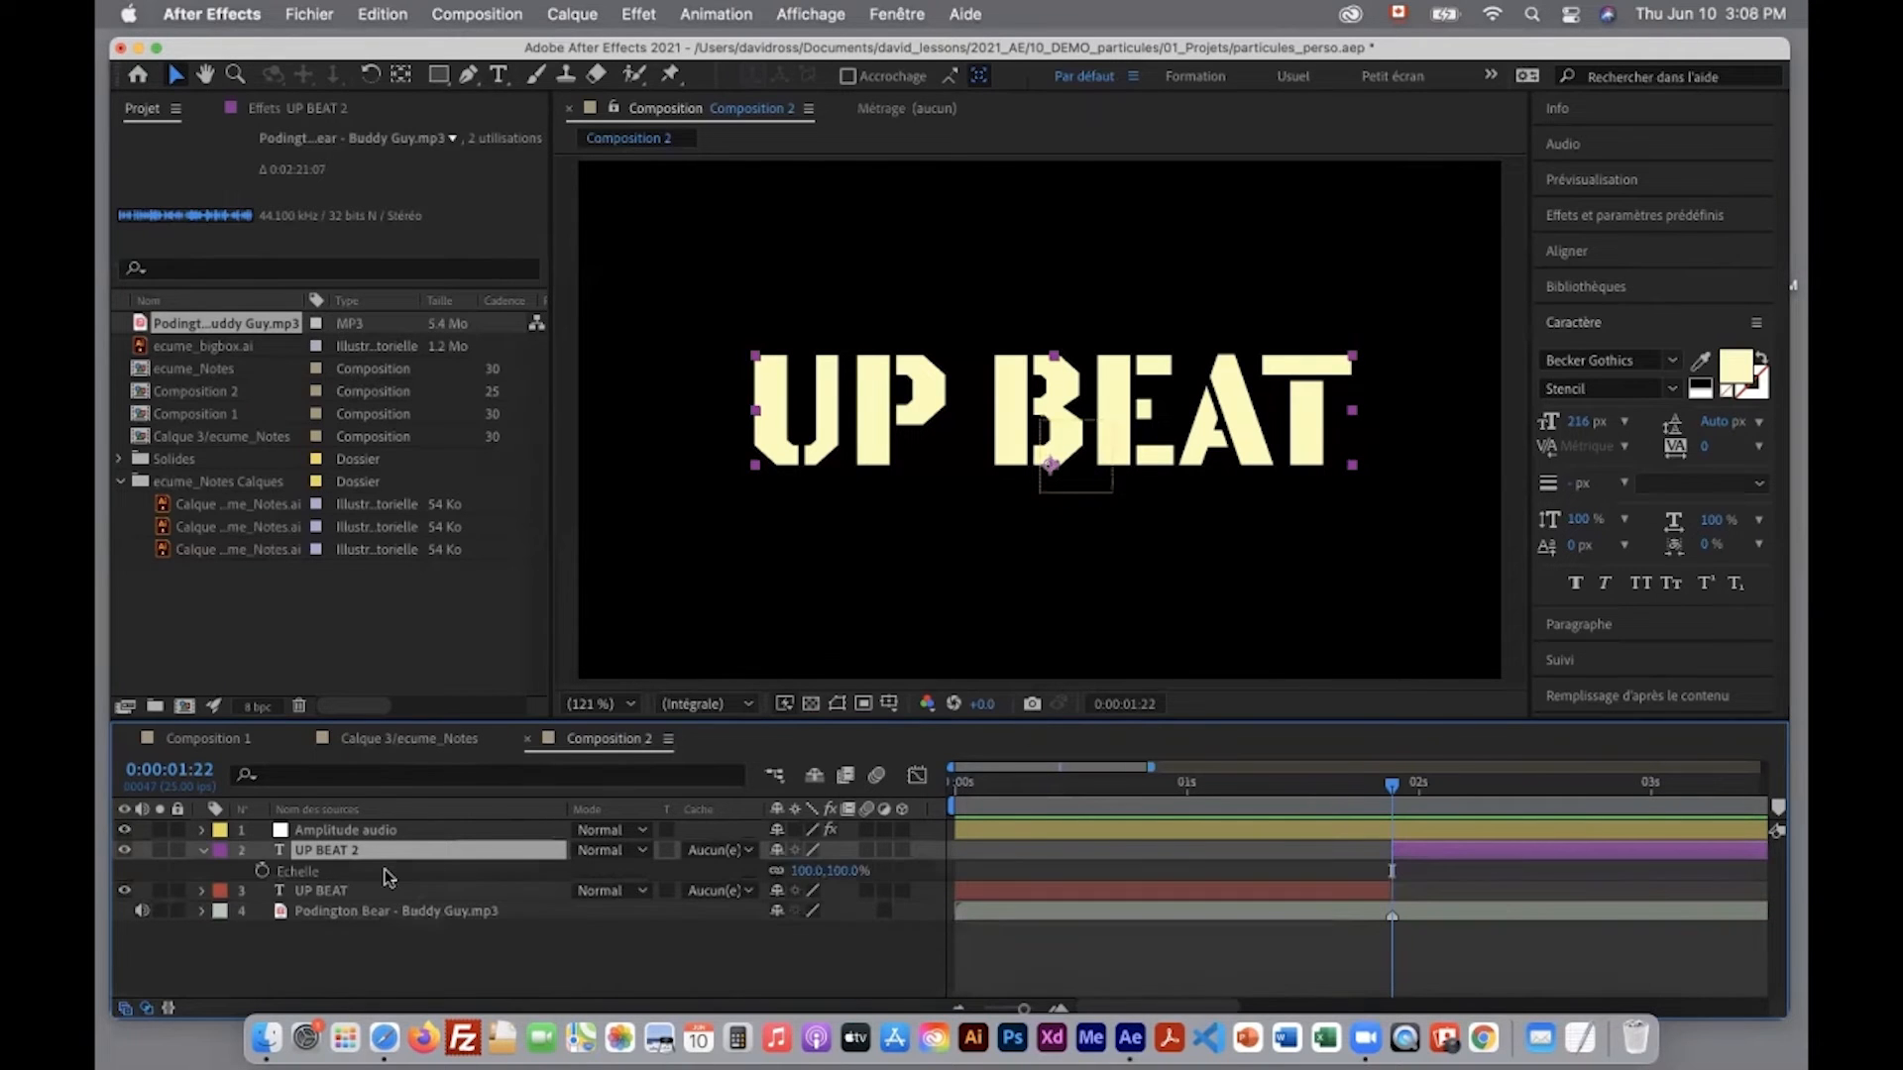
{"action": "left_click", "coordinate": [263, 873], "text": "alt"}
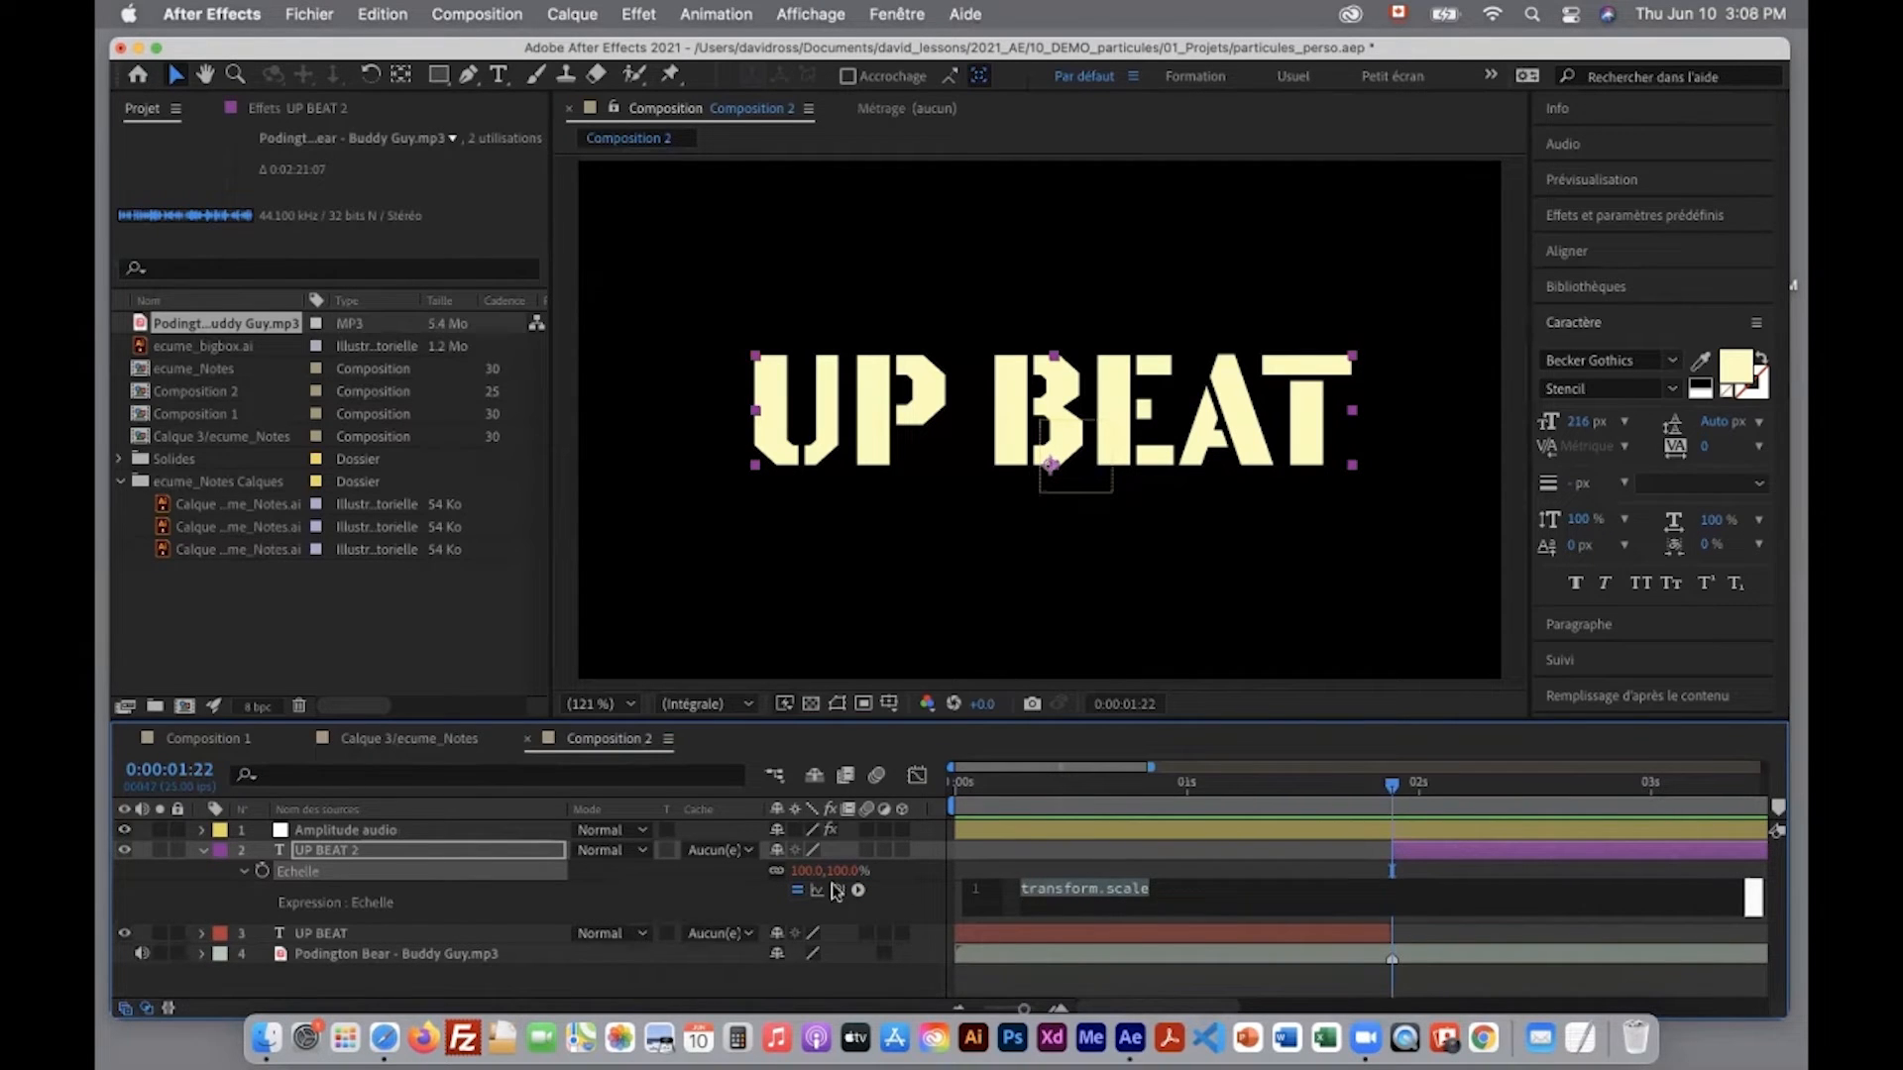
Step: Expand the Amplitude audio layer's effects and compare its left, right and both-channels entries
{"action": "left_click", "coordinate": [391, 827]}
{"action": "left_click", "coordinate": [203, 831]}
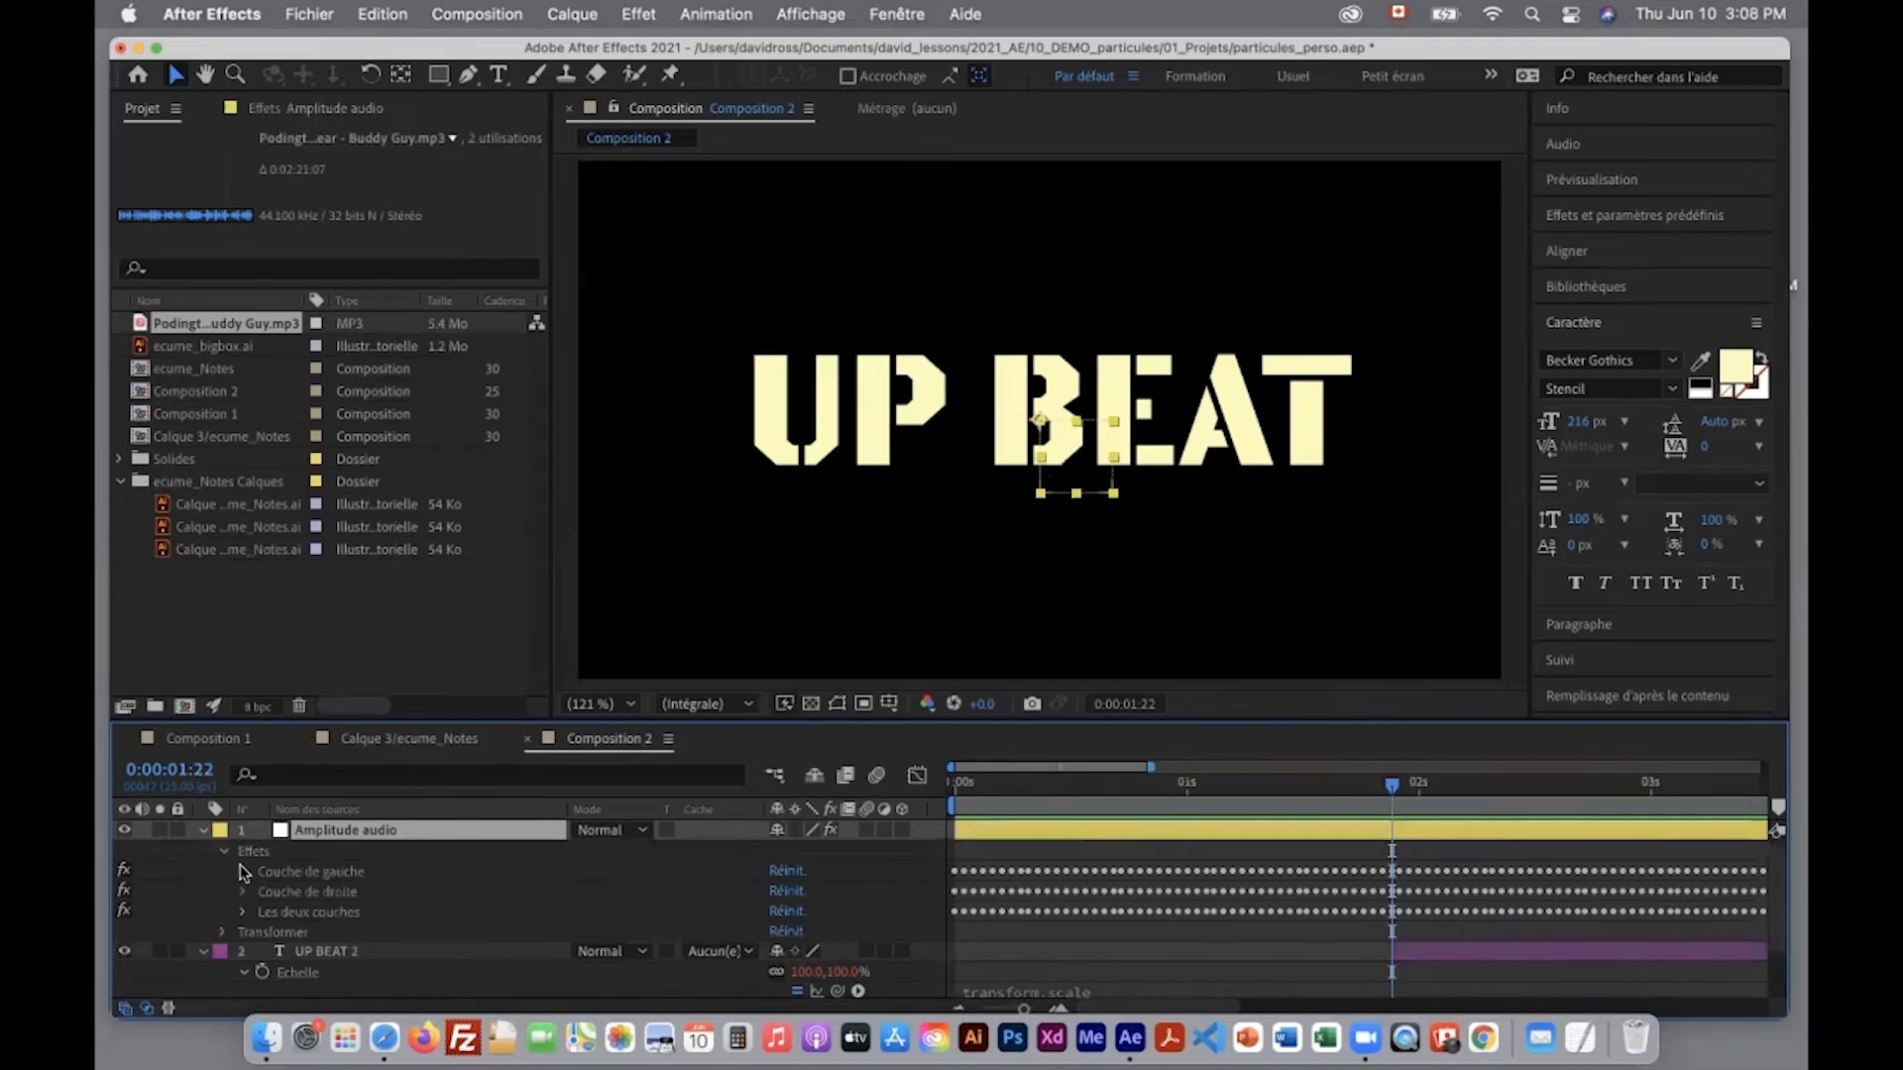
{"action": "left_click", "coordinate": [329, 914]}
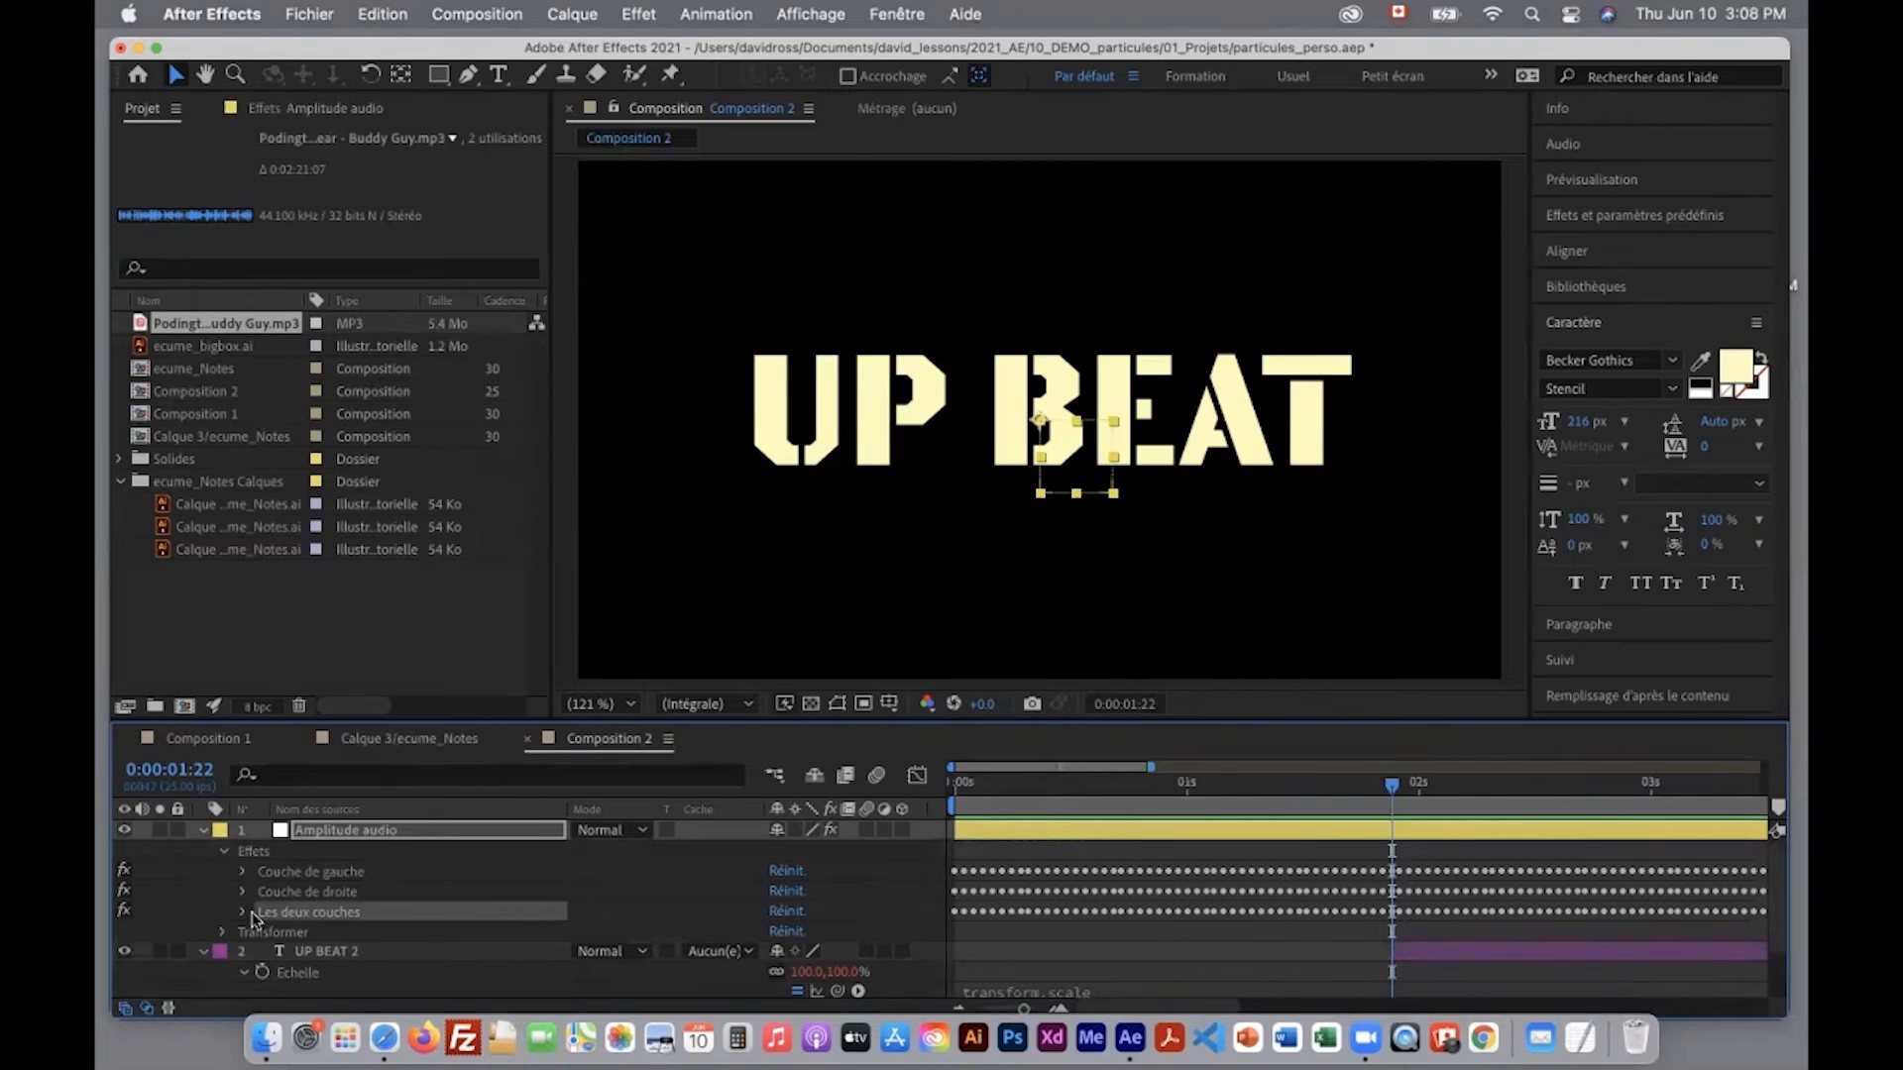
{"action": "left_click", "coordinate": [299, 871]}
{"action": "left_click", "coordinate": [300, 891]}
{"action": "left_click", "coordinate": [301, 906]}
{"action": "left_click", "coordinate": [306, 889]}
{"action": "left_click", "coordinate": [307, 877]}
{"action": "left_click", "coordinate": [309, 889]}
{"action": "left_click", "coordinate": [311, 877]}
{"action": "left_click", "coordinate": [309, 895]}
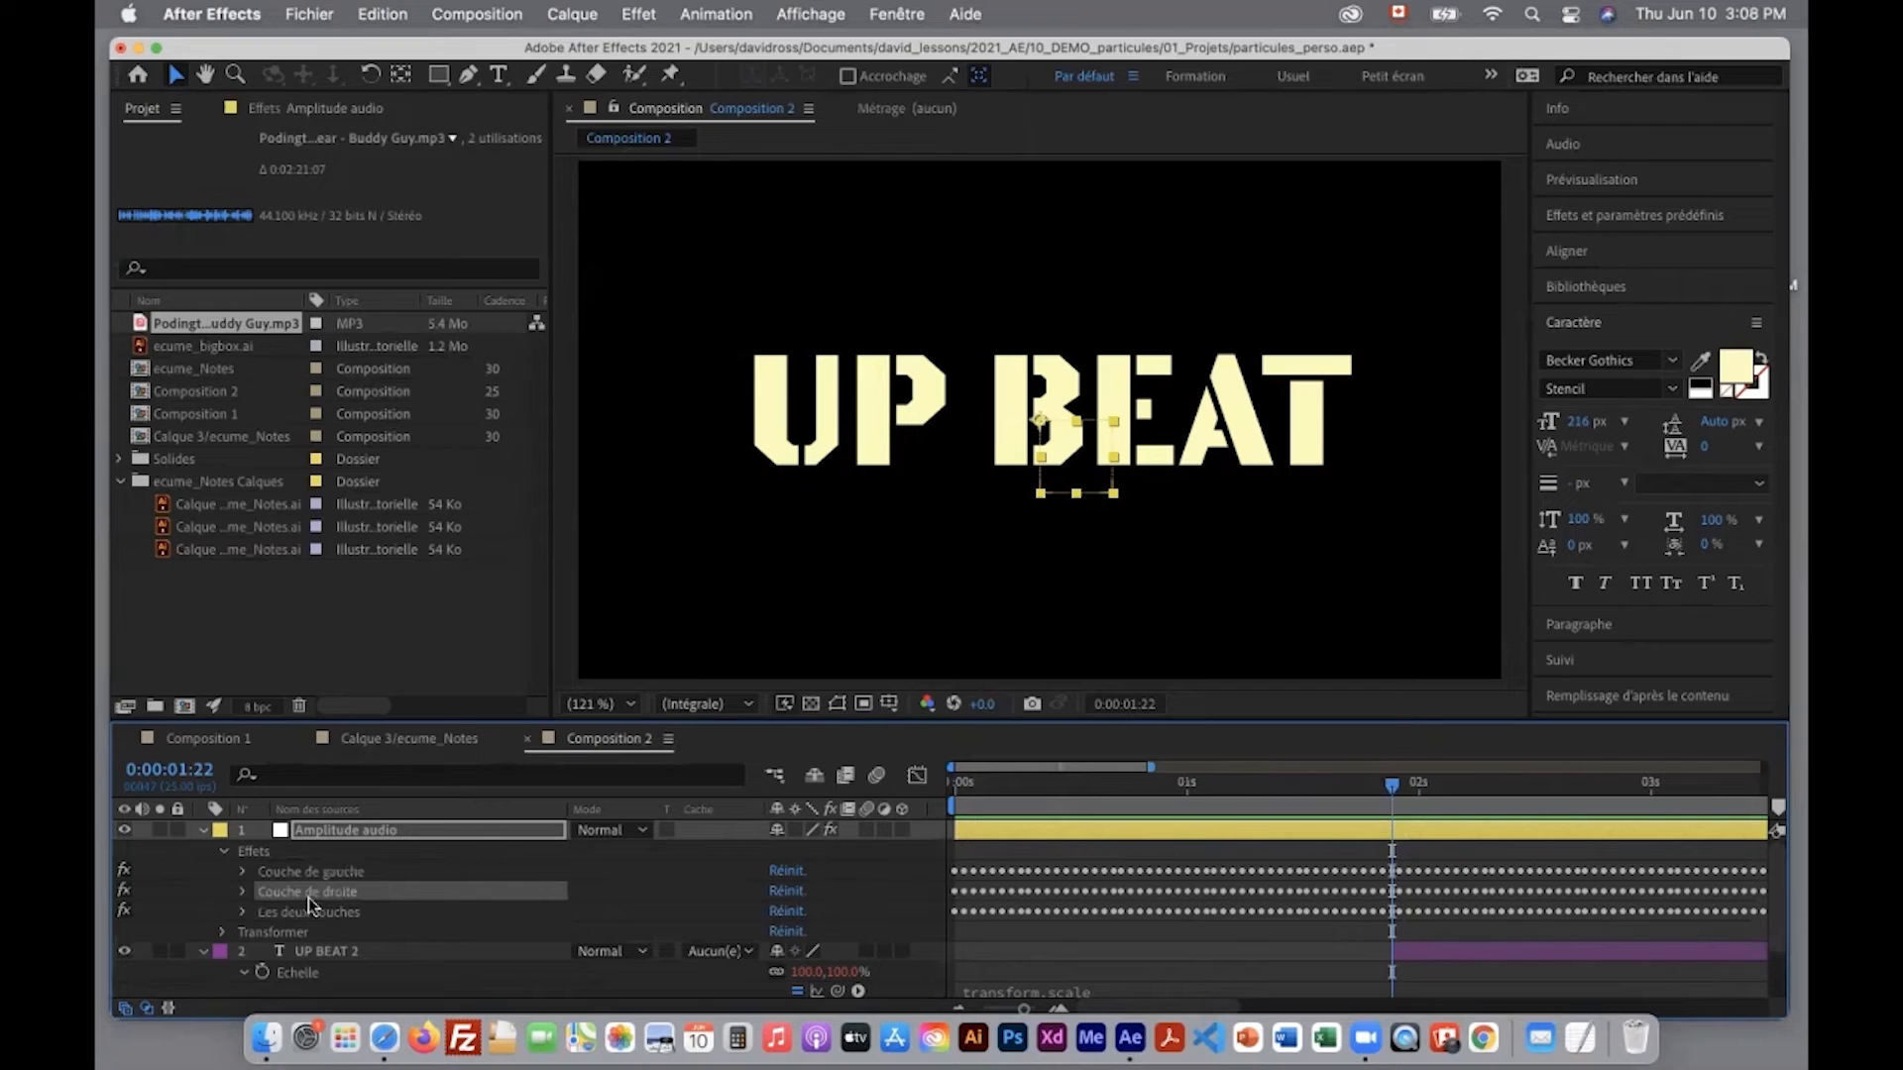
Step: Link the UP BEAT 2 scale expression to the Curseur property of the Les deux couches effect, enlarging the timeline area for access
{"action": "left_click", "coordinate": [242, 912]}
{"action": "left_click_drag", "start_coordinate": [410, 721], "coordinate": [423, 422]}
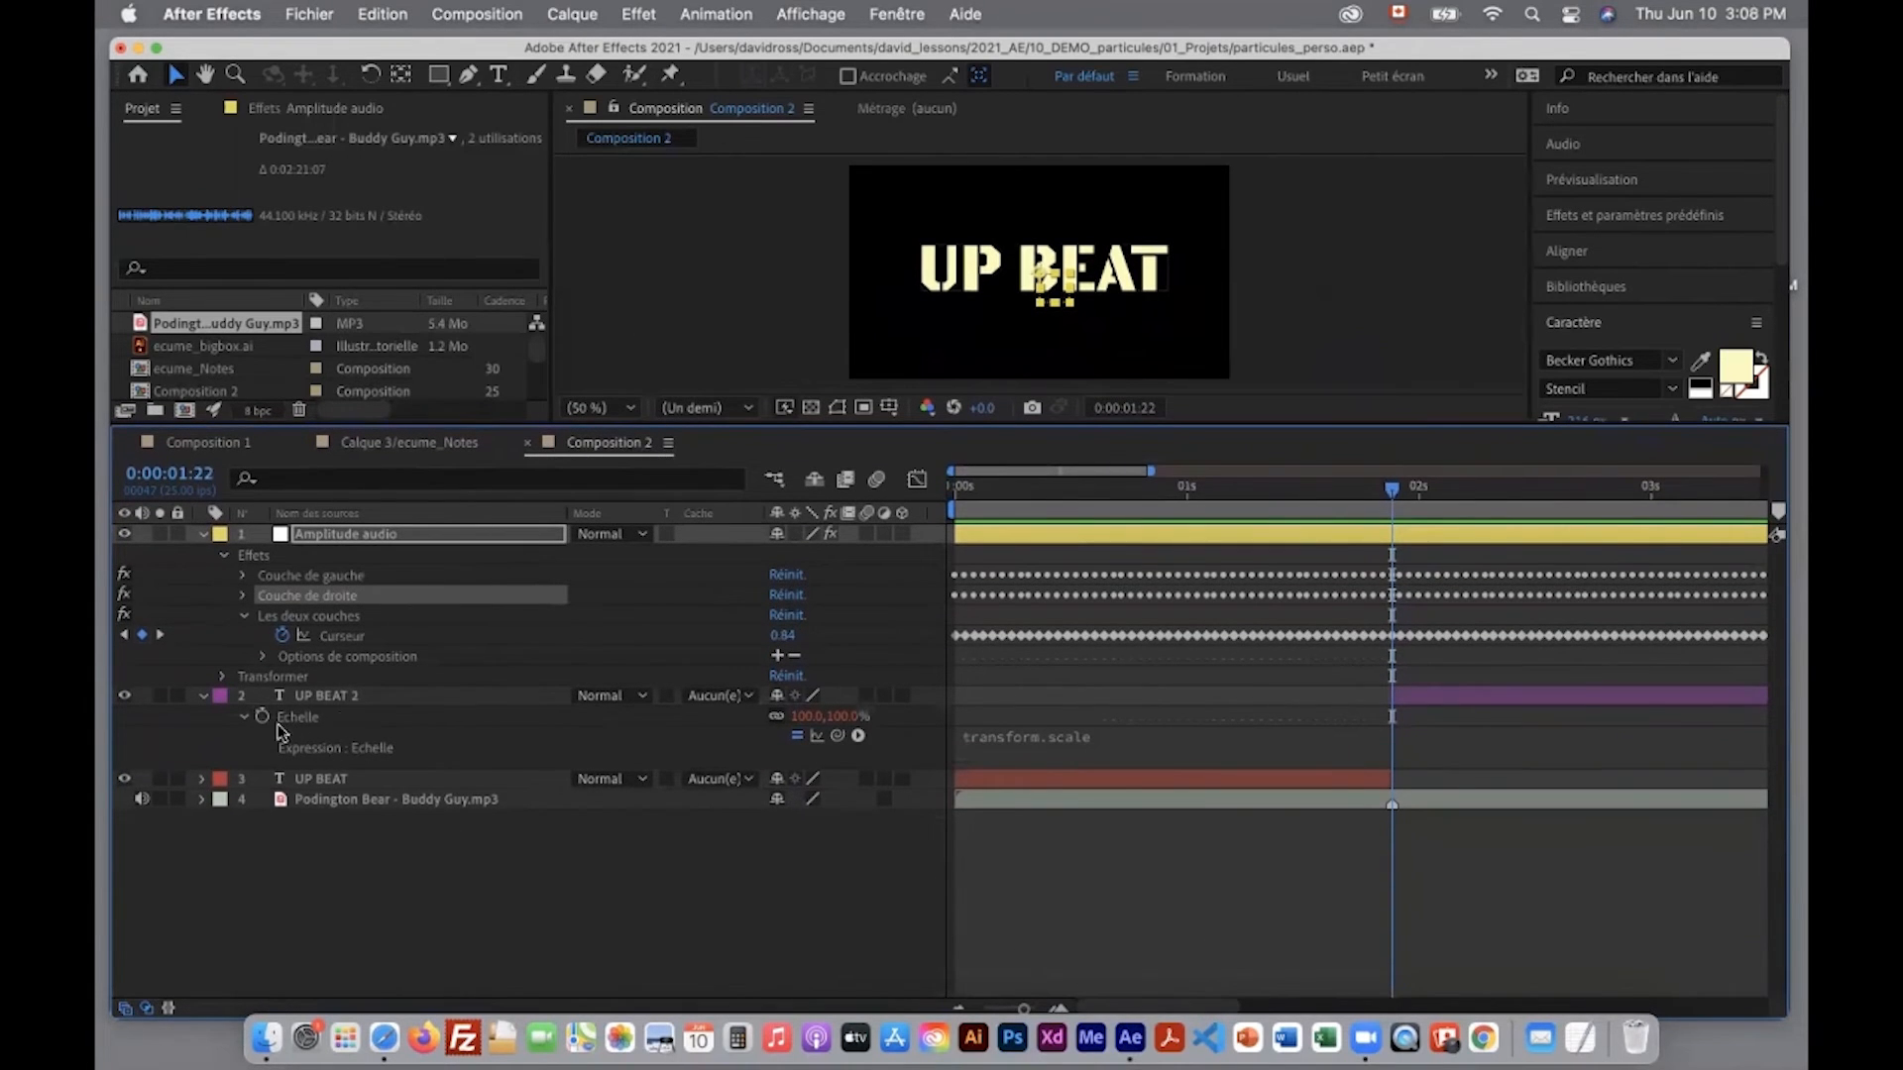
{"action": "left_click_drag", "start_coordinate": [838, 736], "coordinate": [355, 642]}
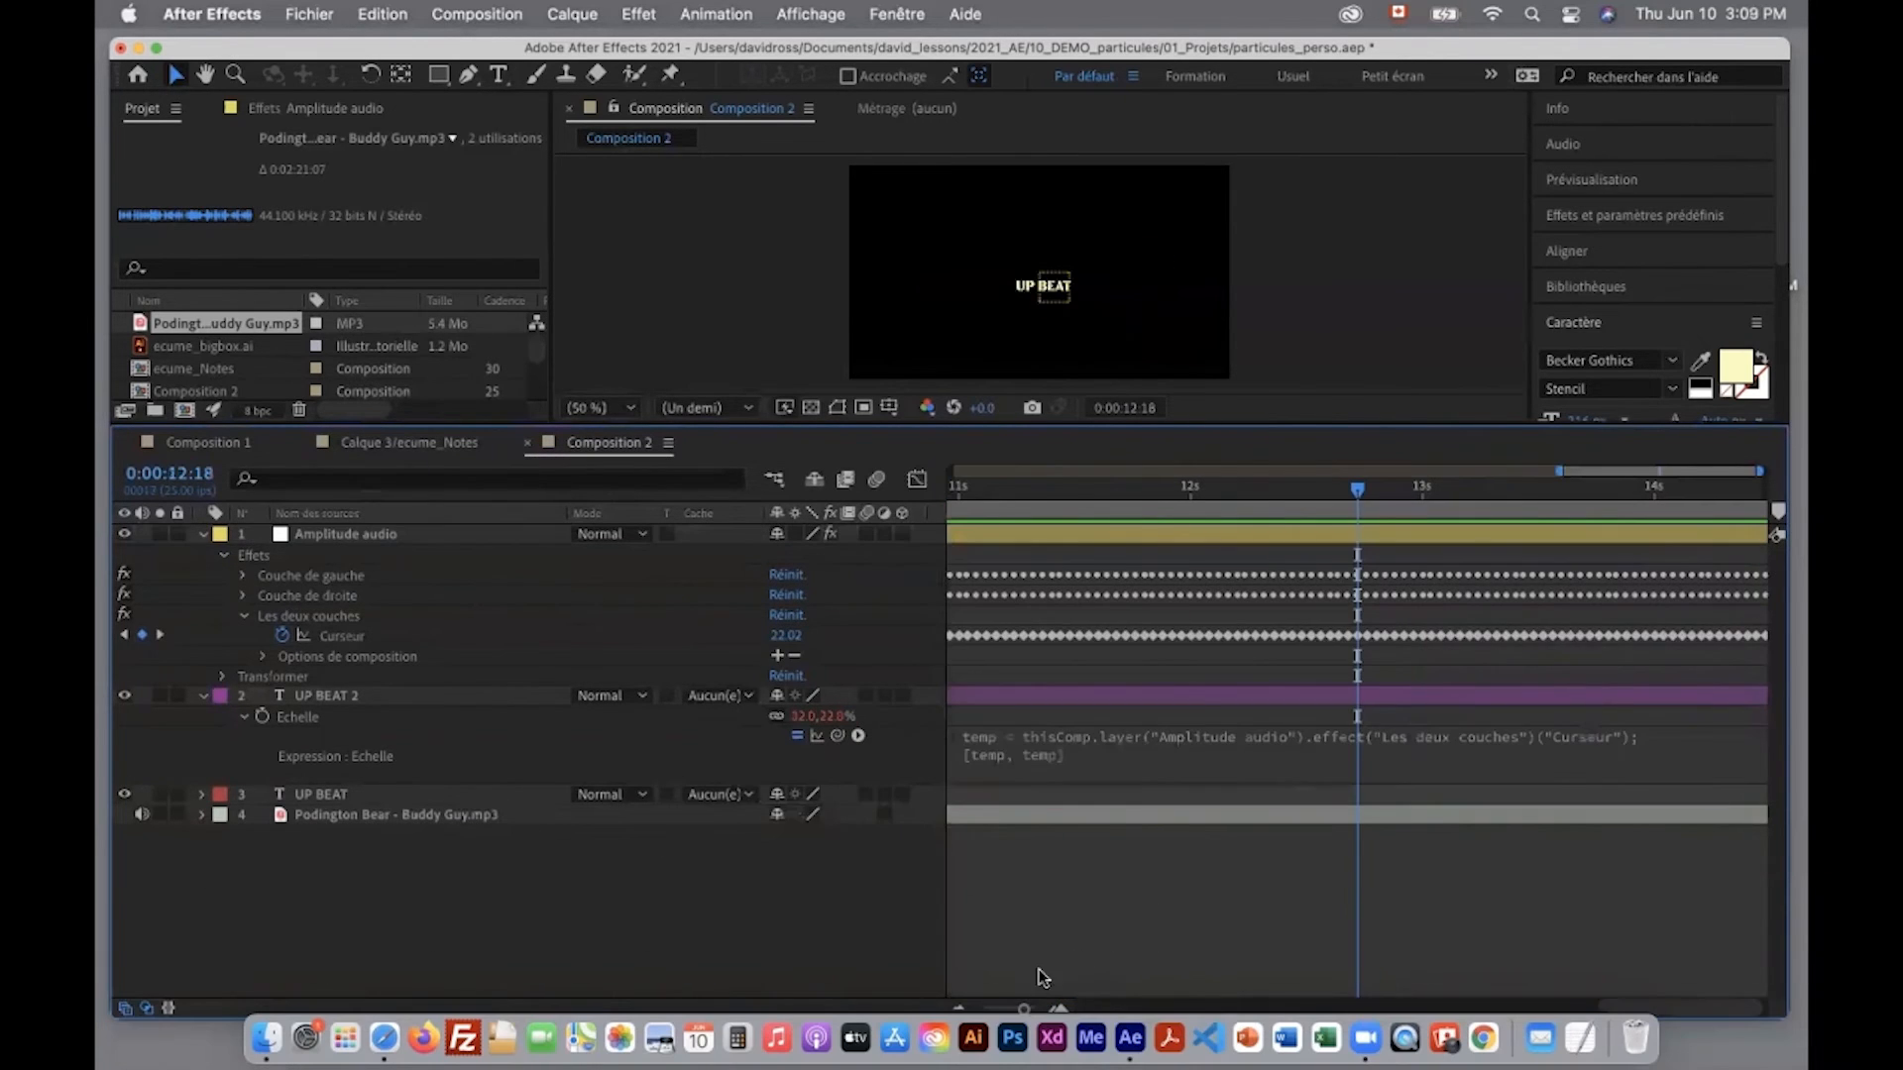
Step: Show the composition's full duration and limit the work area to the span from just before 2 s to just after 4 s
{"action": "left_click_drag", "start_coordinate": [1023, 1008], "coordinate": [926, 1001]}
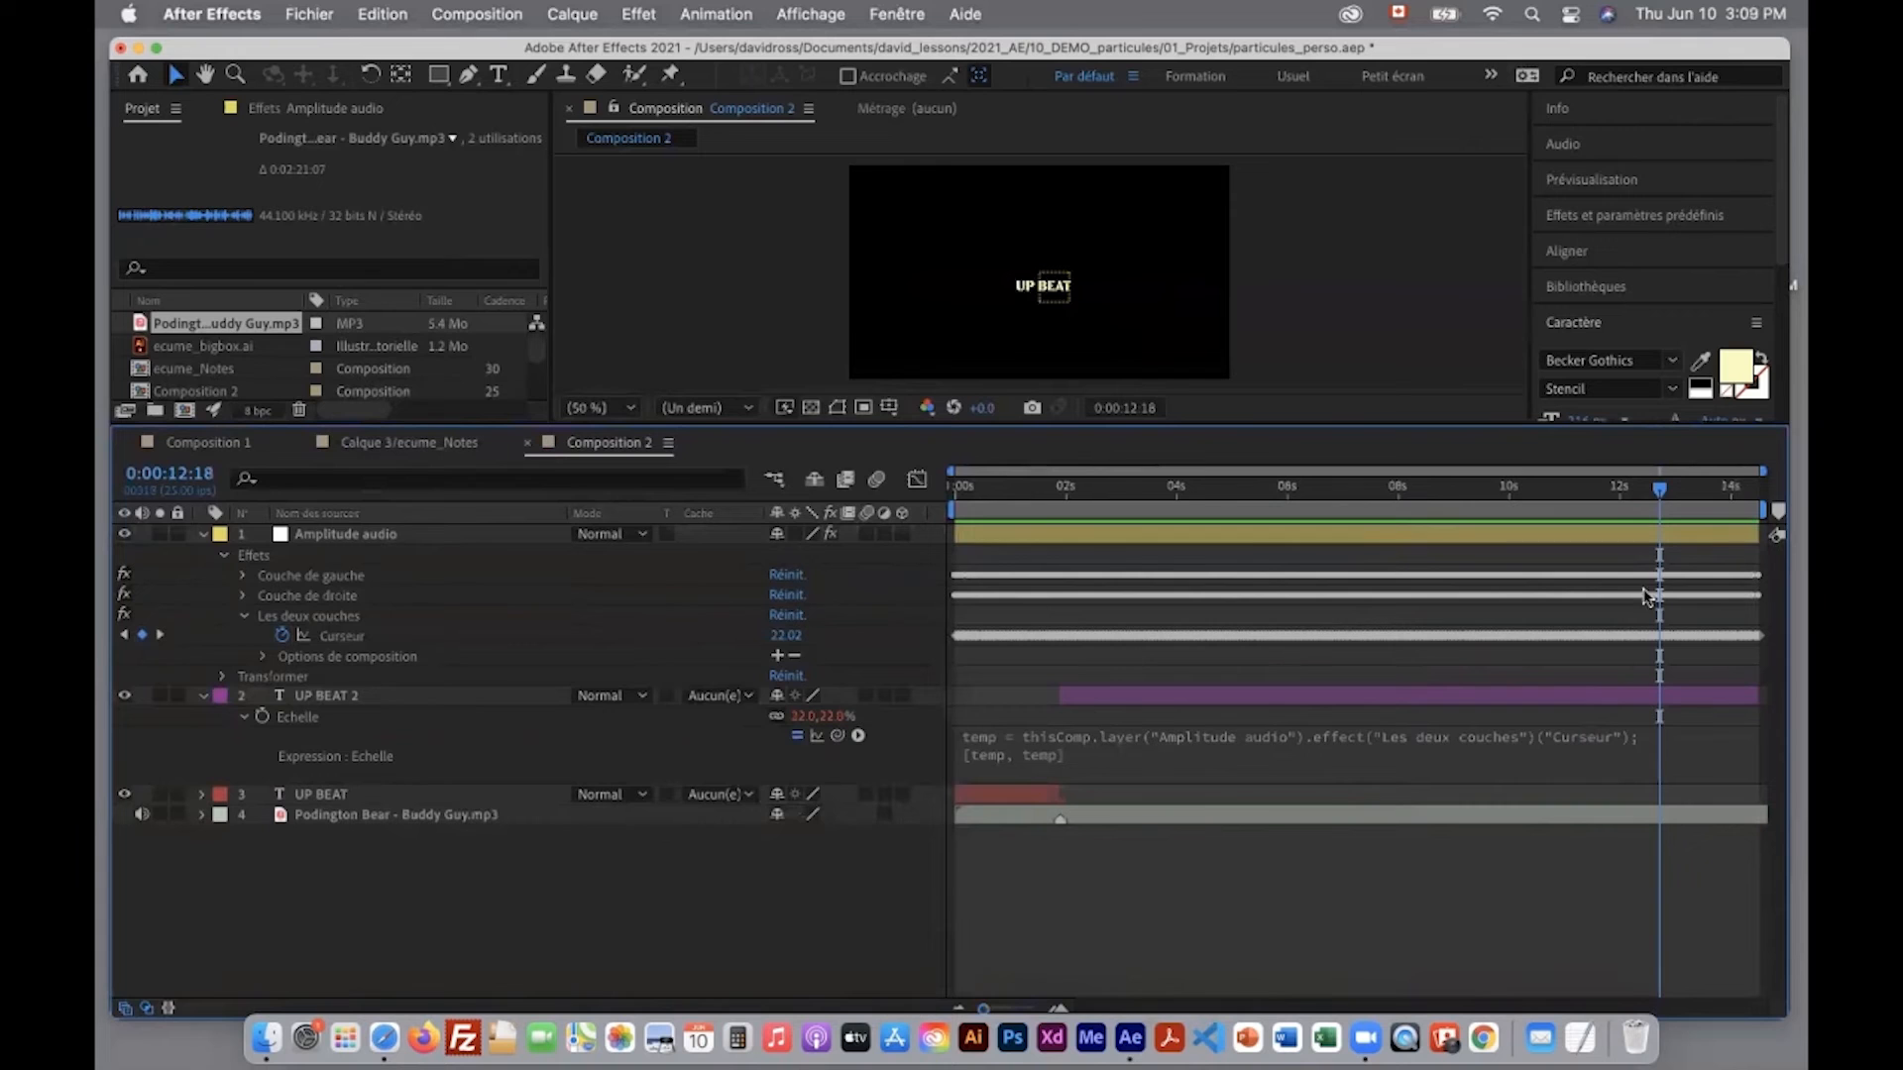
{"action": "left_click_drag", "start_coordinate": [1763, 511], "coordinate": [1503, 528]}
{"action": "left_click_drag", "start_coordinate": [1193, 560], "coordinate": [1192, 560]}
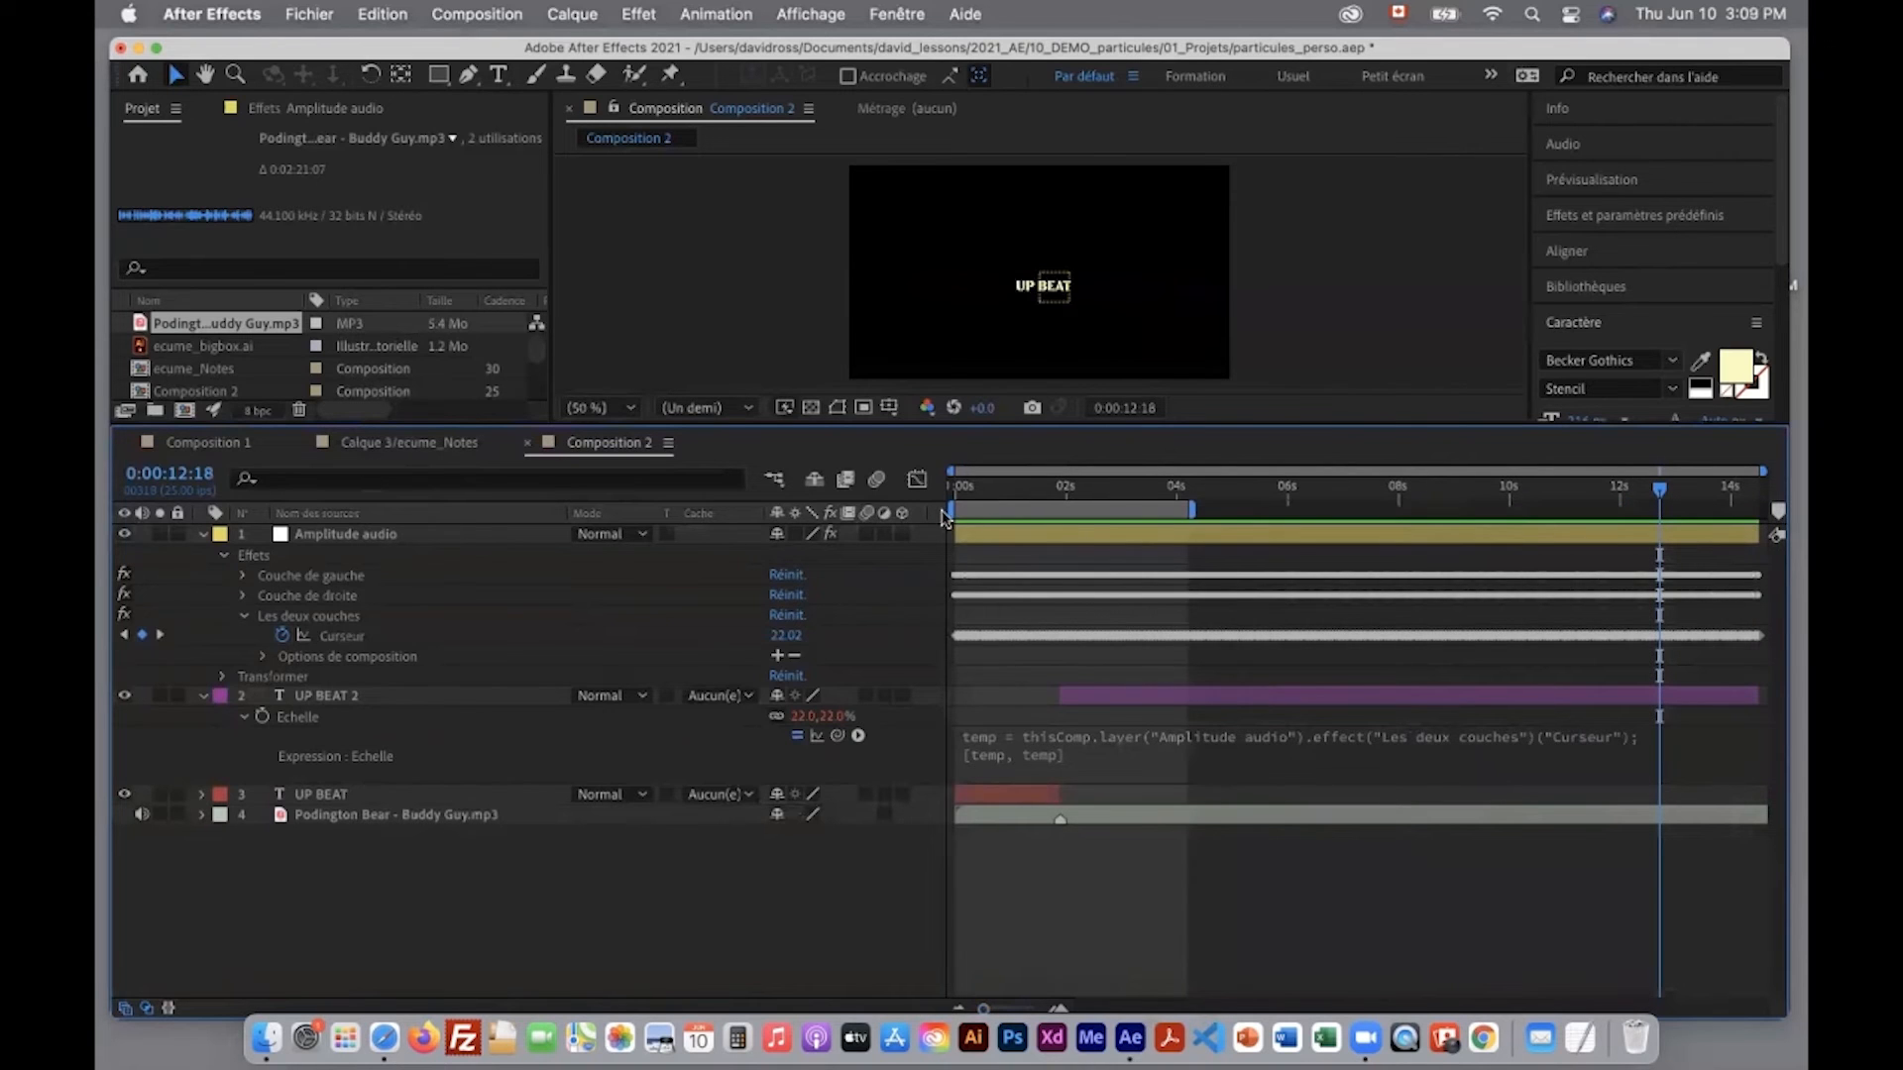
Step: Examine the title's size against the both-channels slider values between 0:00:01:17 and 0:00:02:15, with the composition preview enlarged
{"action": "left_click", "coordinate": [1049, 488]}
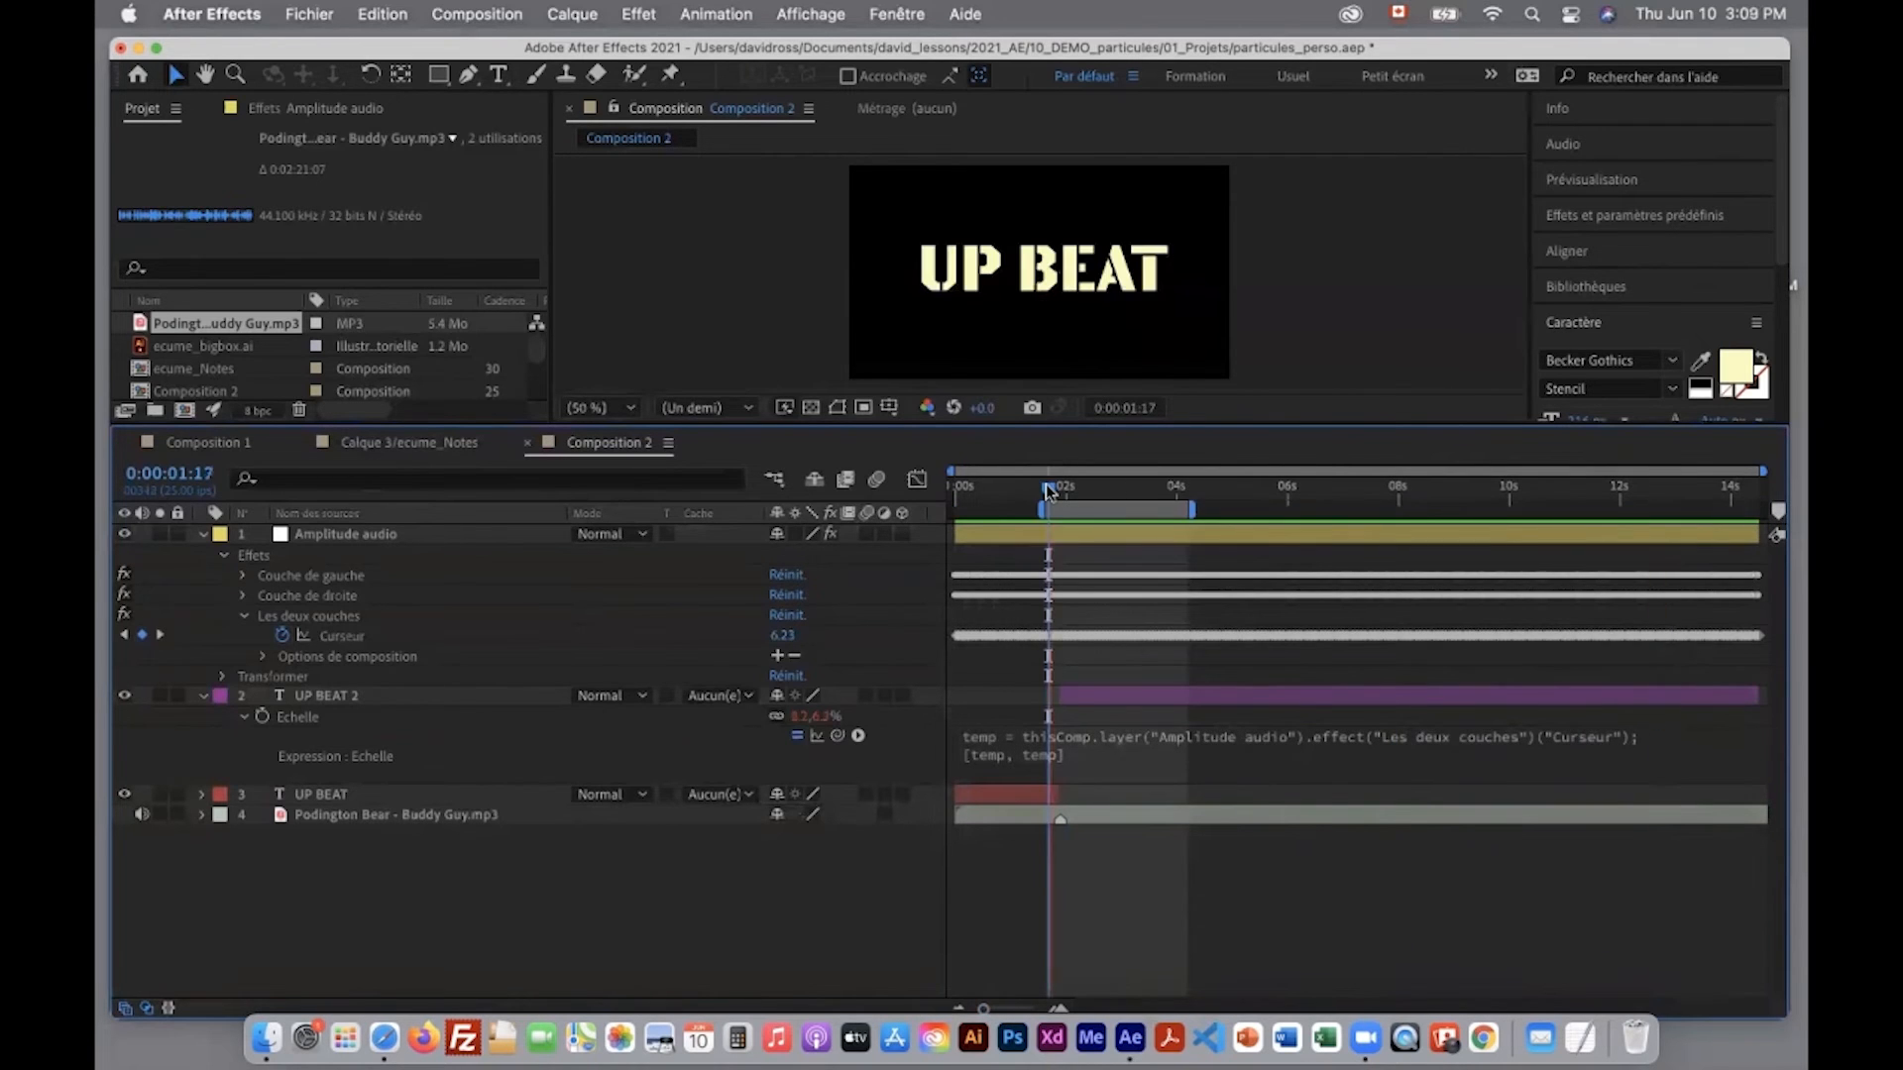
{"action": "left_click_drag", "start_coordinate": [1049, 488], "coordinate": [1095, 497]}
{"action": "left_click_drag", "start_coordinate": [1081, 427], "coordinate": [1084, 507]}
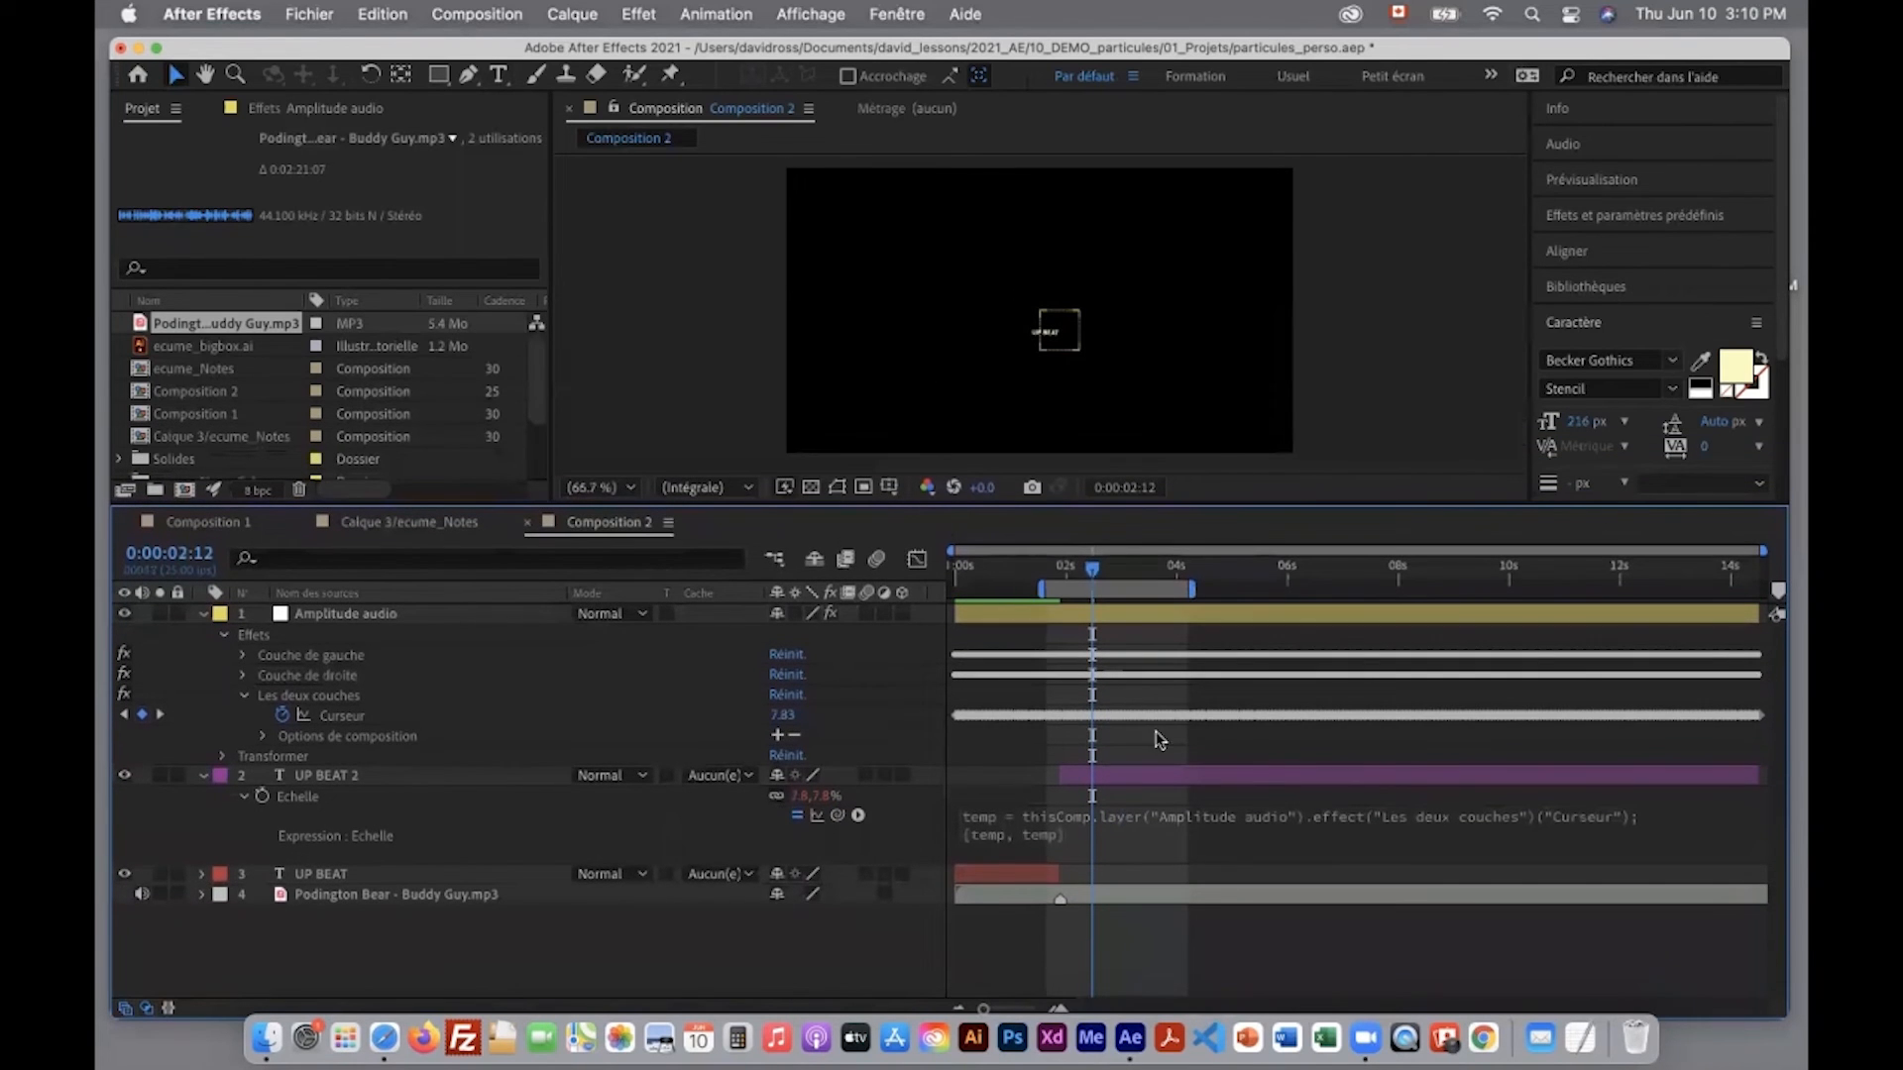
{"action": "left_click", "coordinate": [378, 715]}
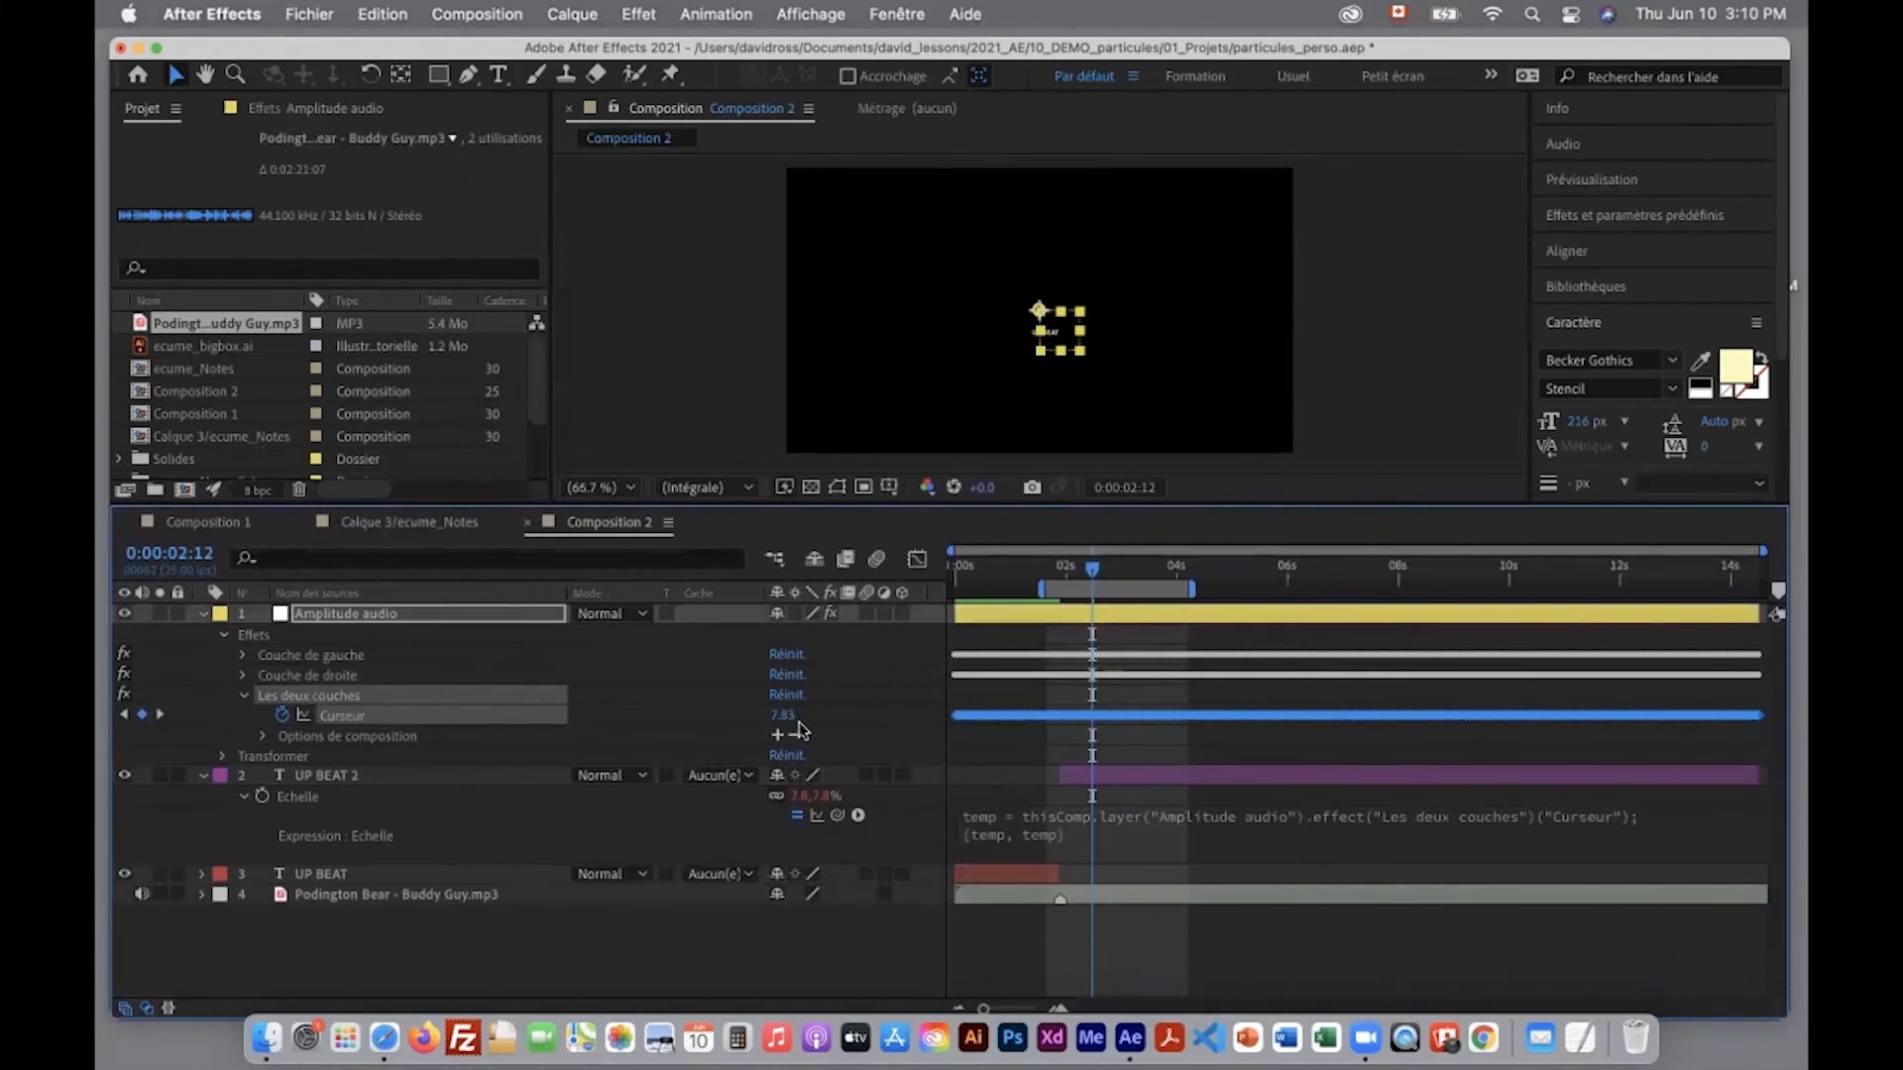
{"action": "left_click_drag", "start_coordinate": [1097, 571], "coordinate": [1099, 572]}
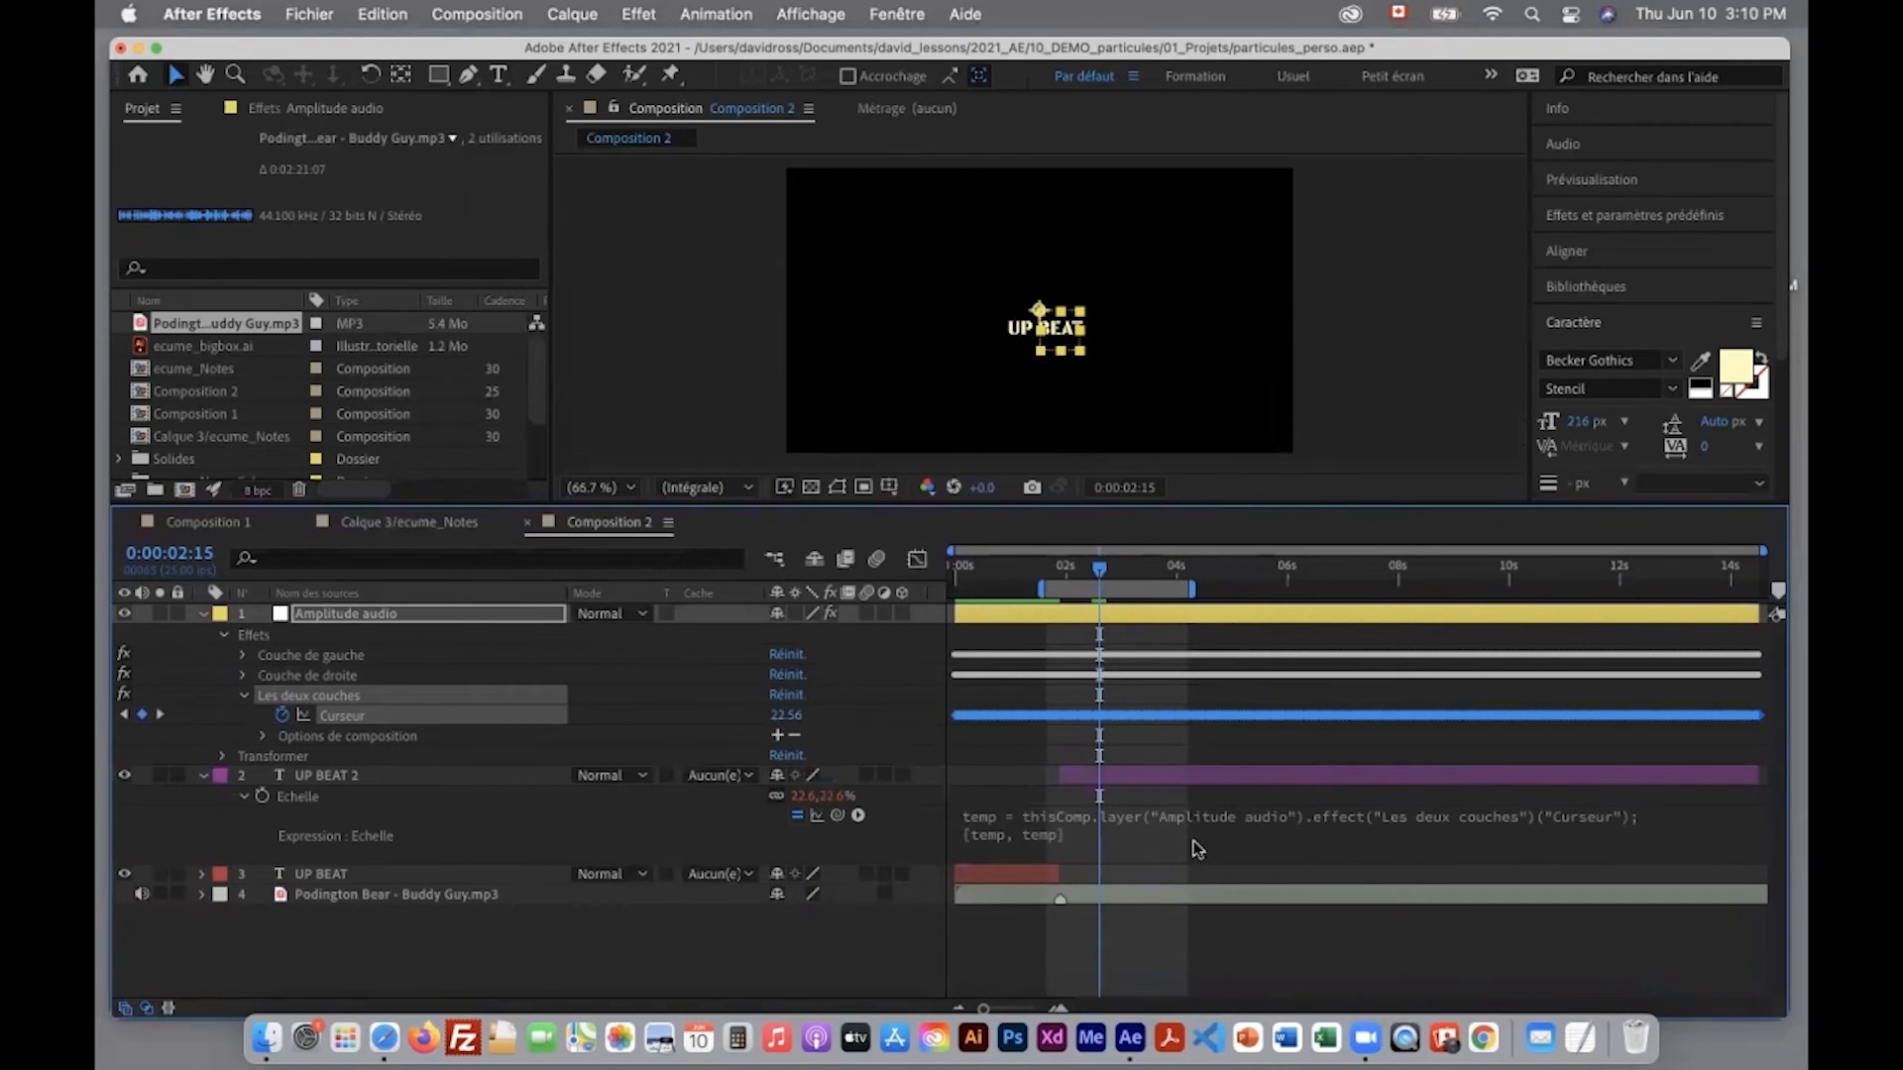
Step: Add +100 after the "Curseur" reference in the first line of the UP BEAT 2 scale expression
{"action": "left_click", "coordinate": [1150, 833]}
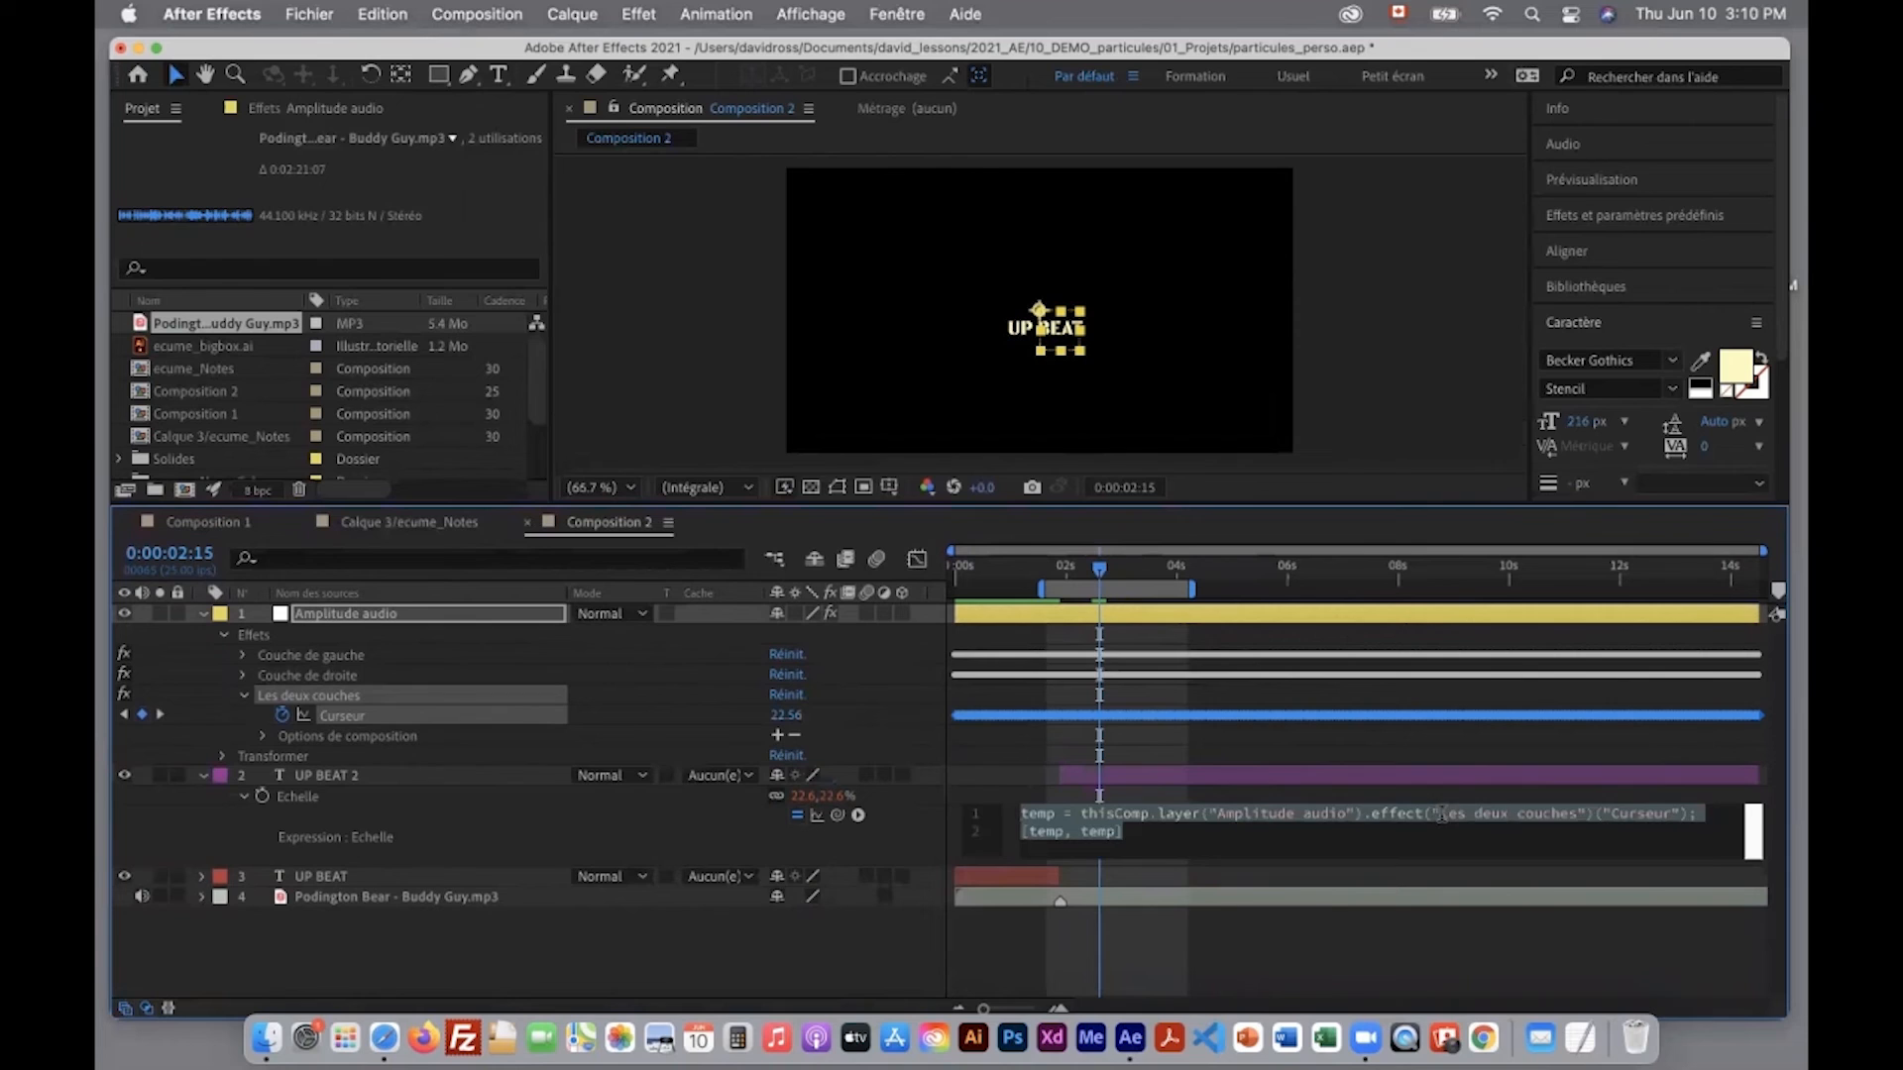
{"action": "left_click", "coordinate": [1681, 842]}
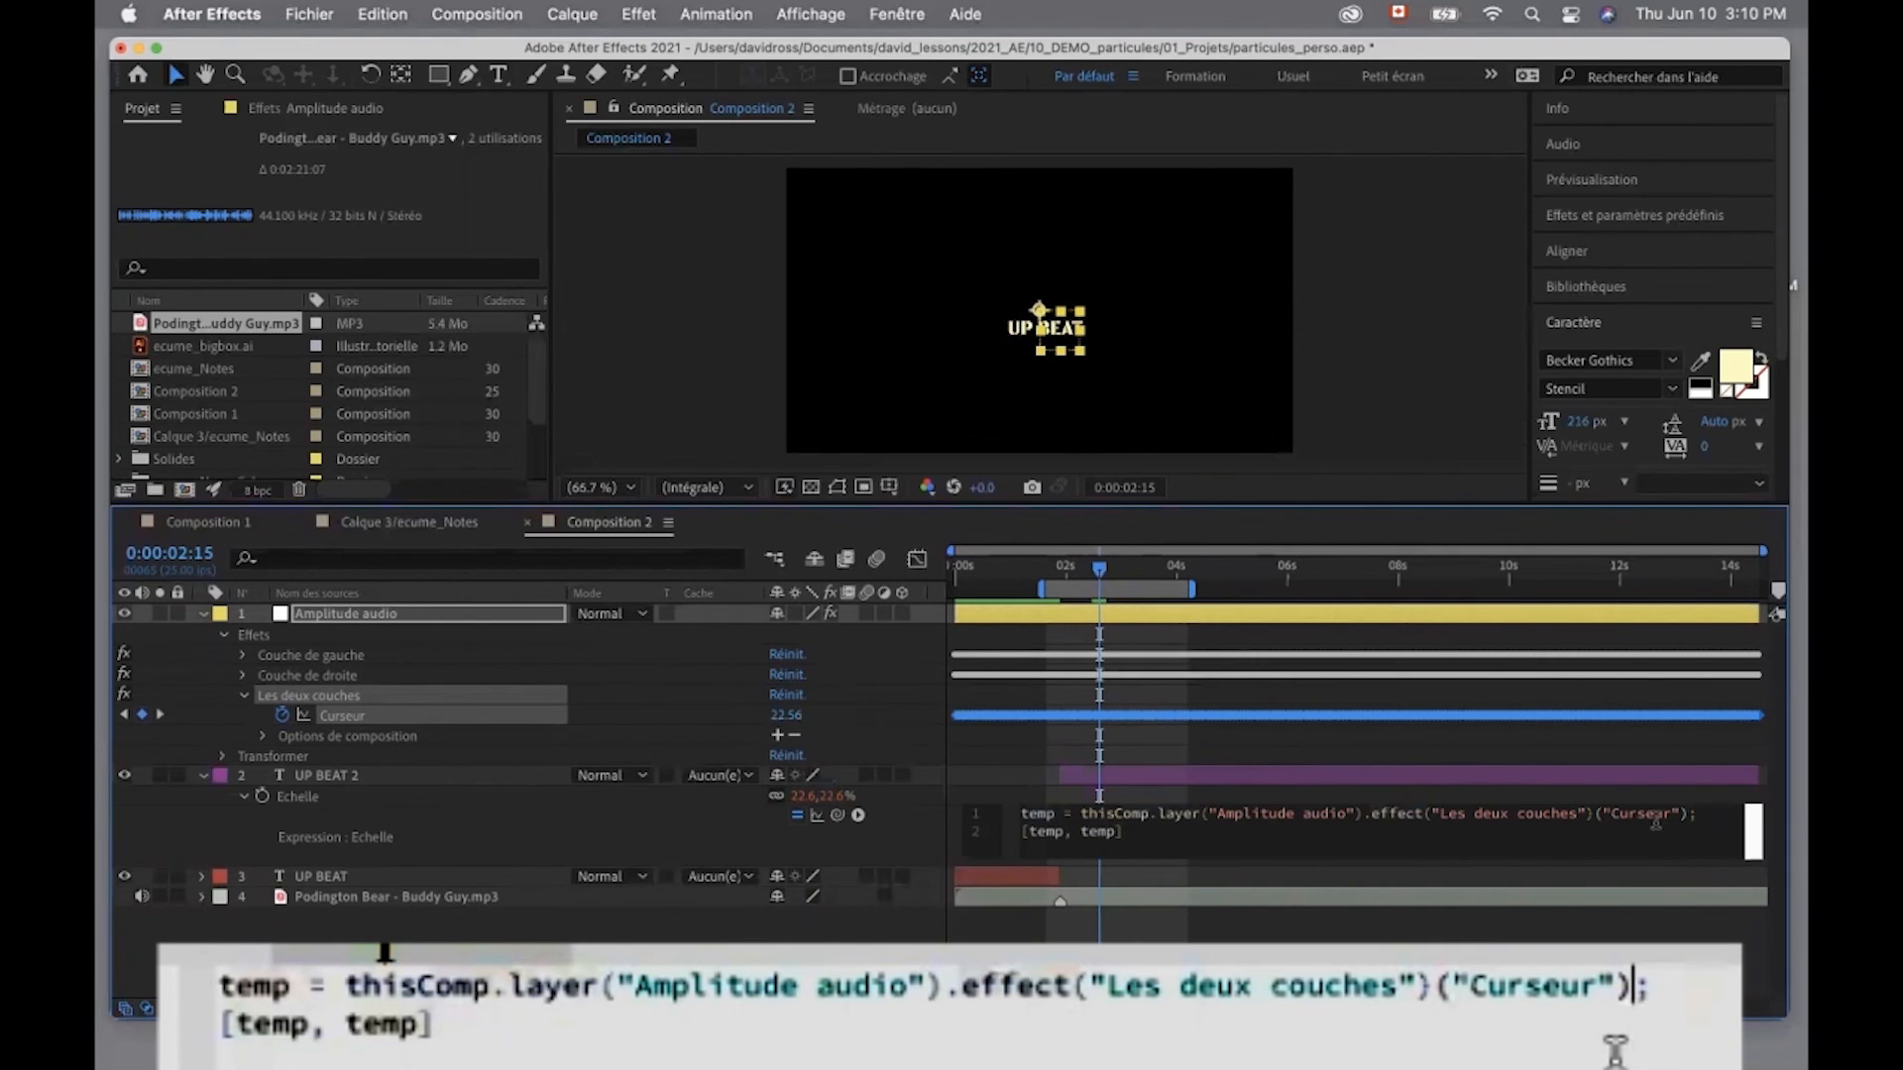
{"action": "type", "text": "+100"}
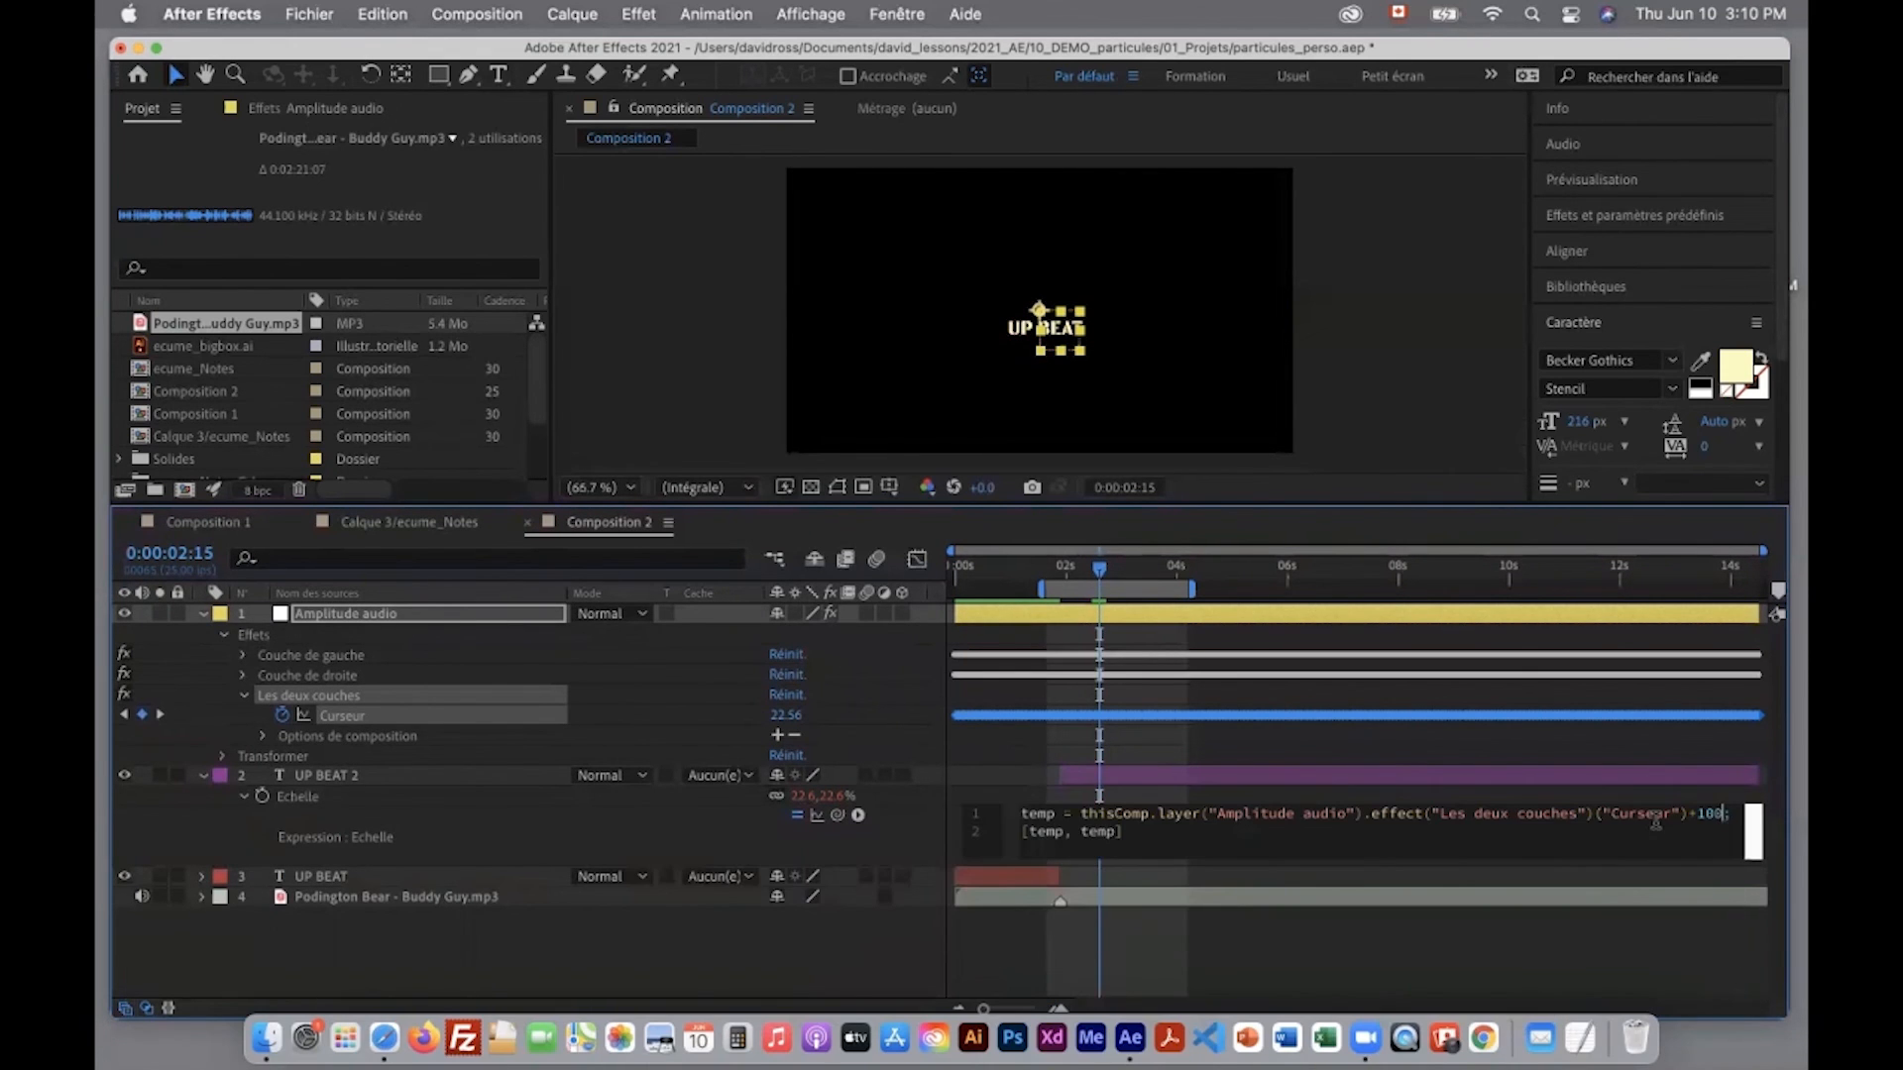
{"action": "left_click", "coordinate": [1283, 963]}
Step: Play back the title animation from 0:00:01:17
{"action": "left_click_drag", "start_coordinate": [1090, 572], "coordinate": [1048, 577]}
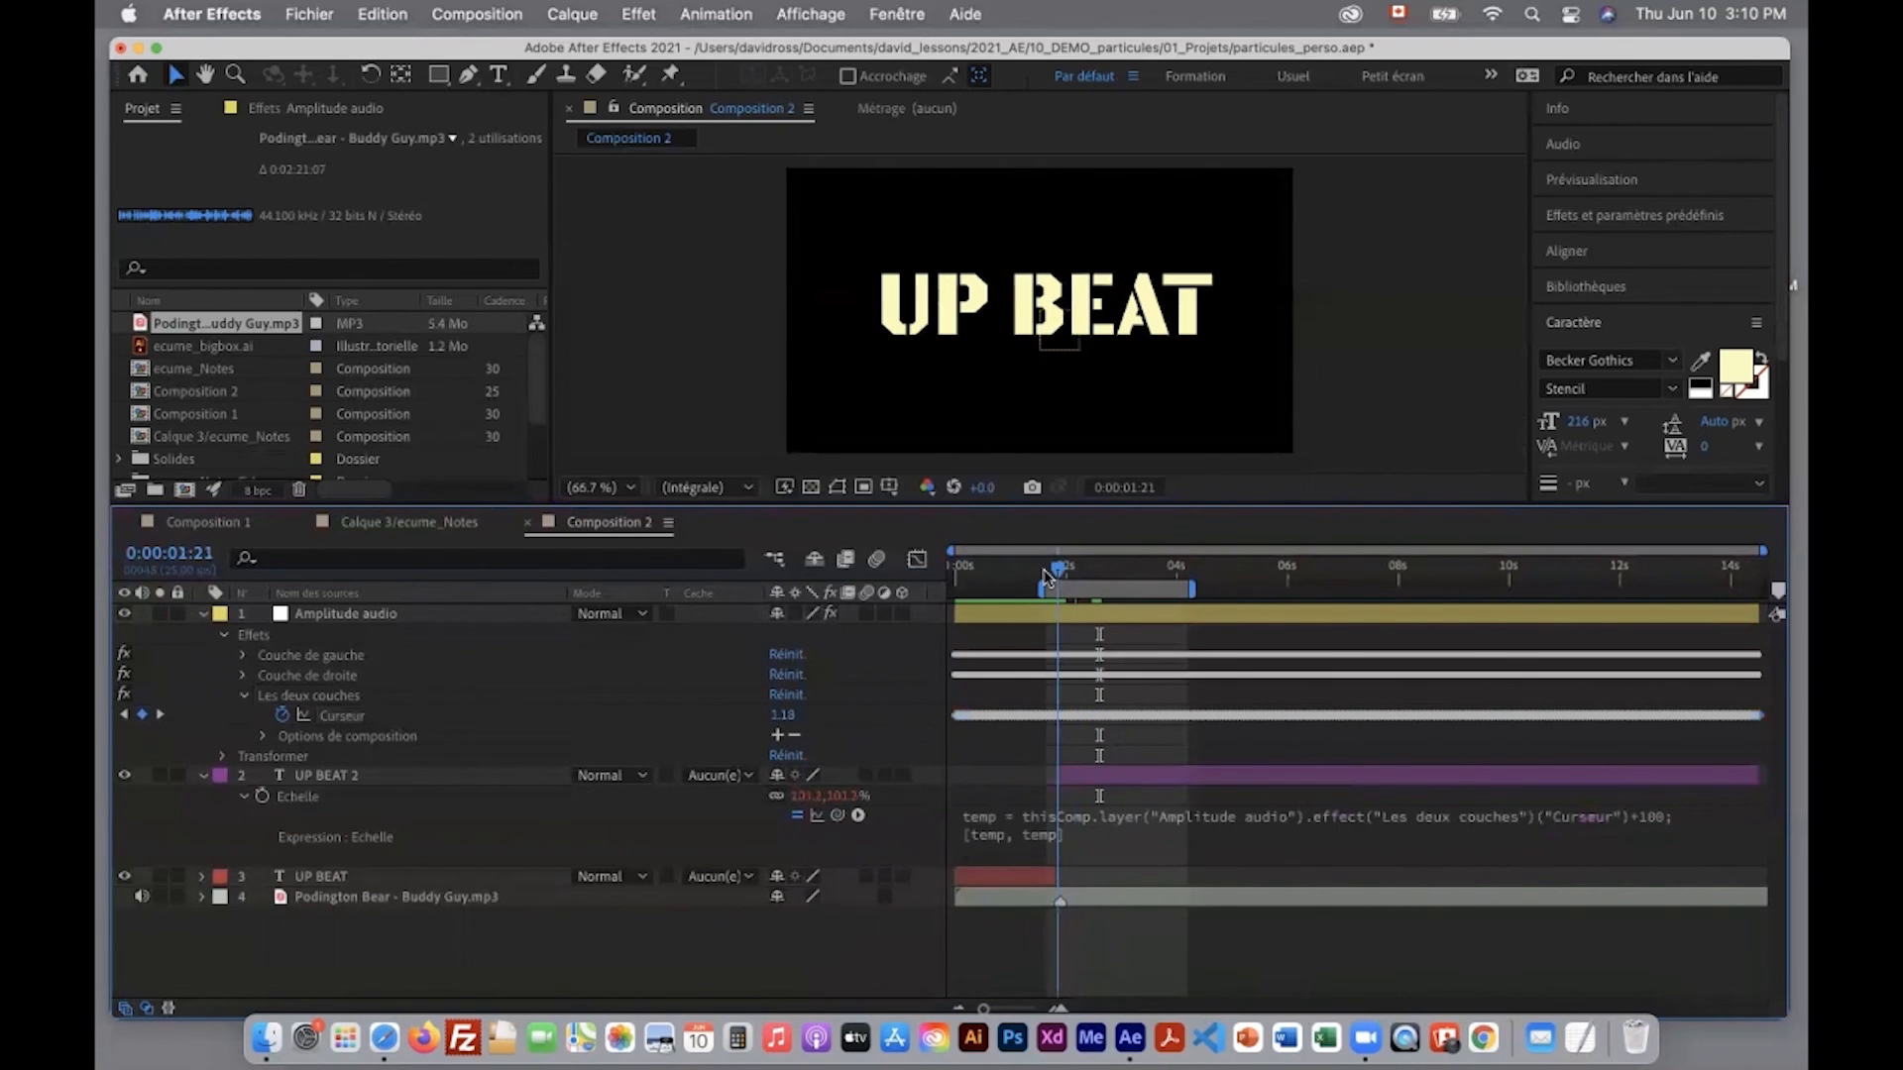
{"action": "left_click", "coordinate": [1047, 572]}
{"action": "key", "text": "space"}
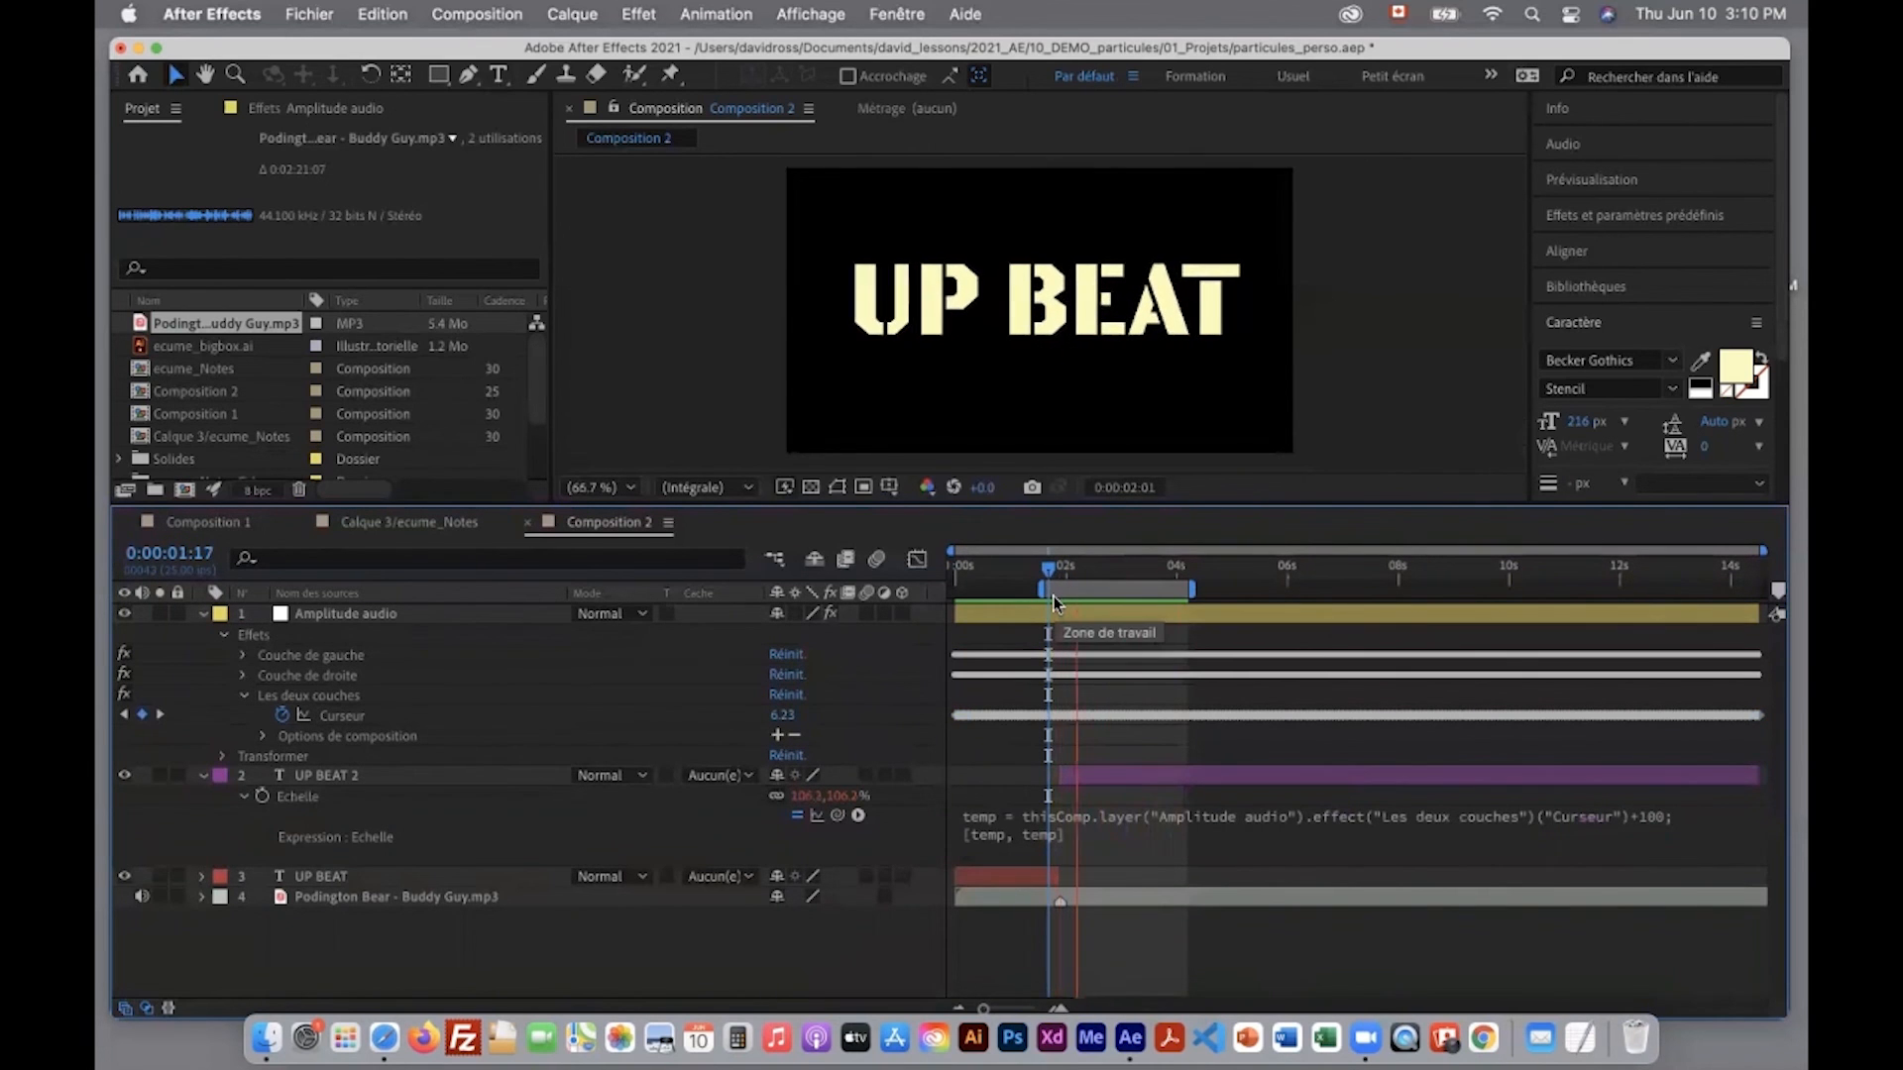